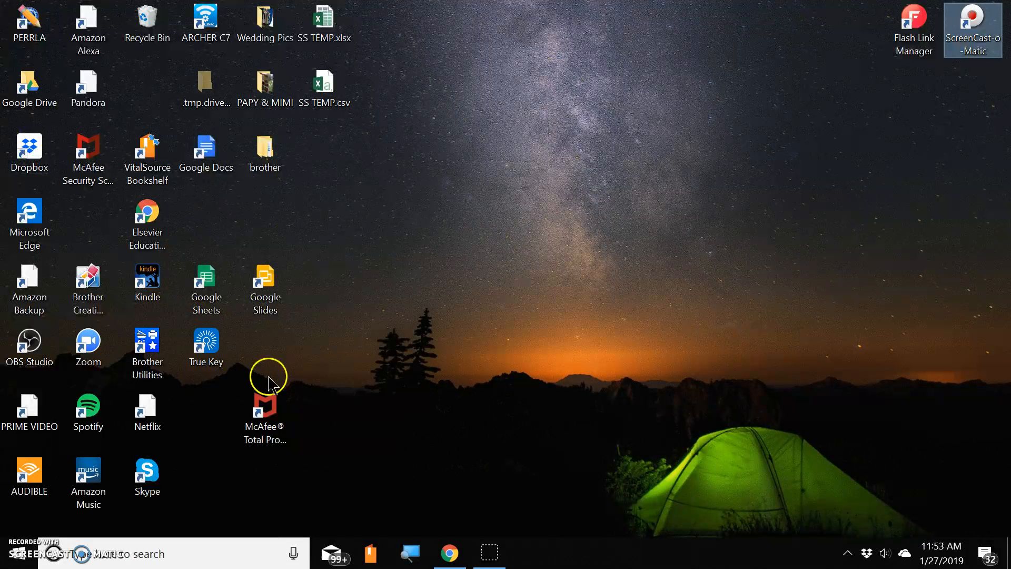
- Switch to Chrome, close the open Article Finder page, and open Article Finder again from the King University Libraries page
left_click(442, 554)
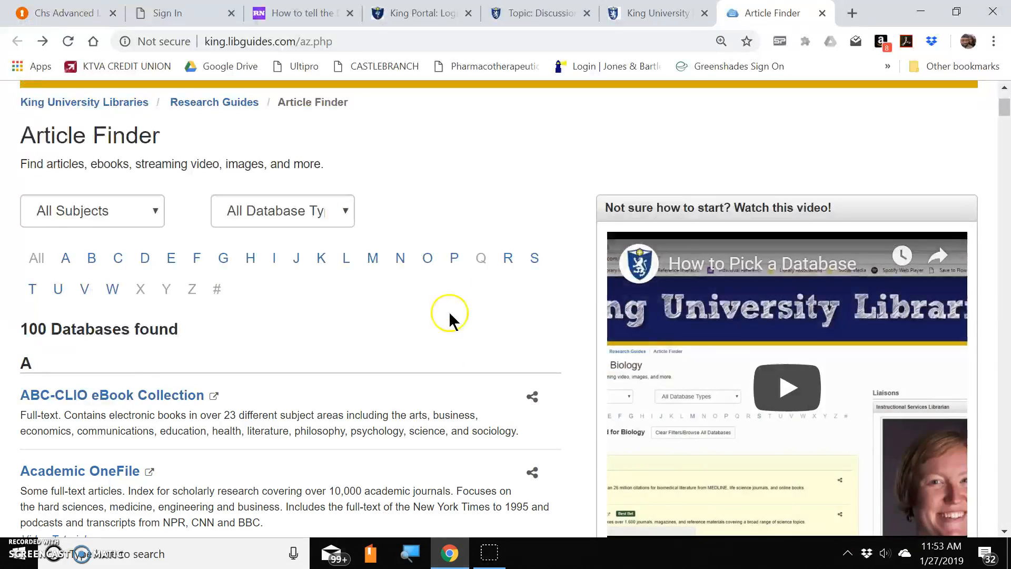
scroll(448, 280, "up", 2)
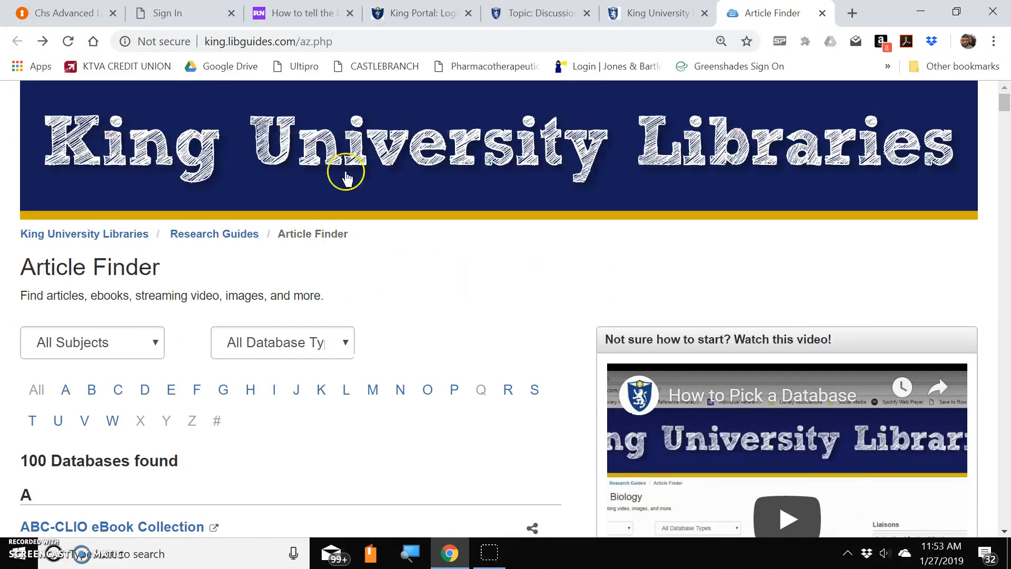
left_click(822, 13)
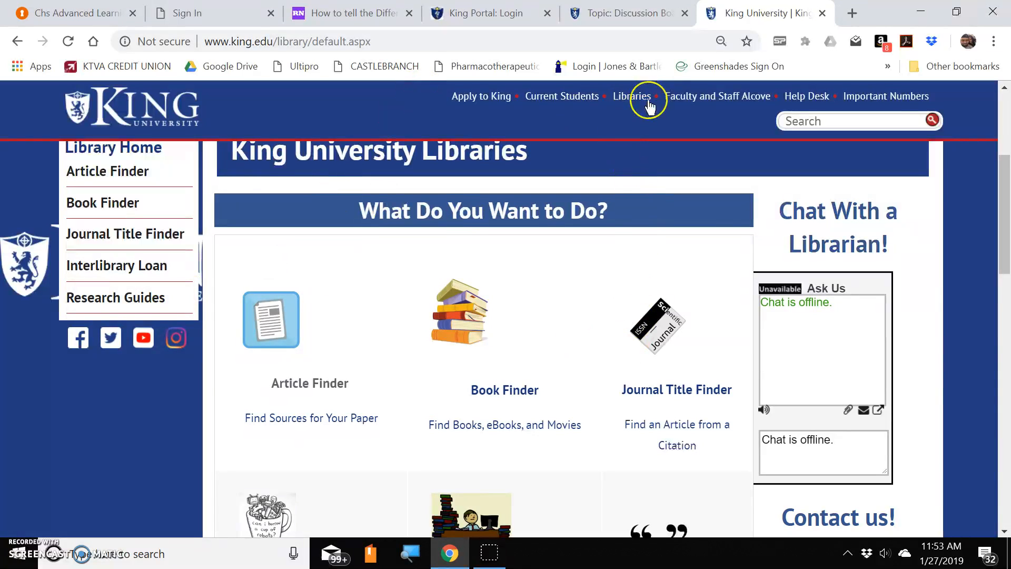
left_click(650, 101)
scroll(496, 221, "down", 5)
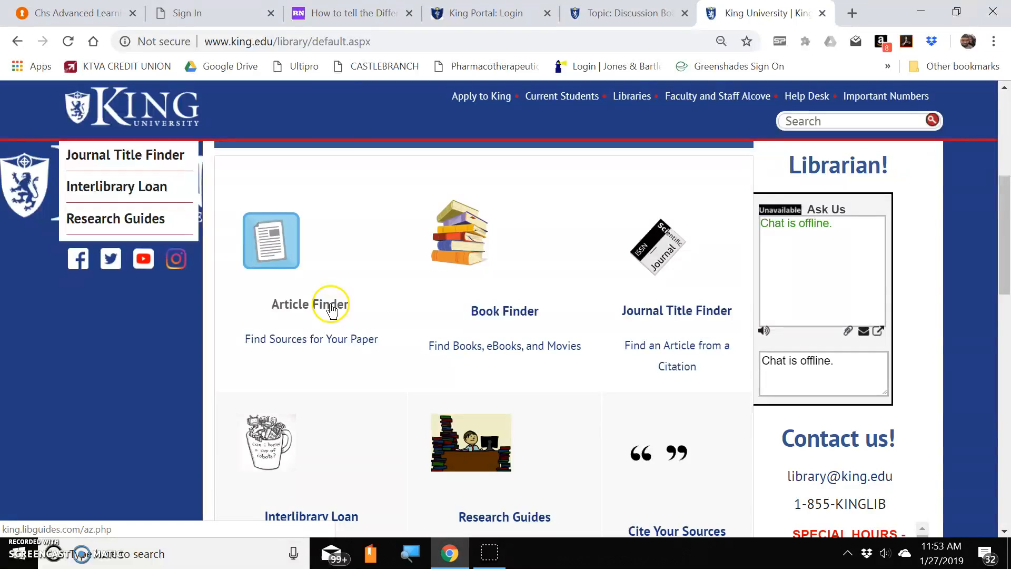
left_click(331, 306)
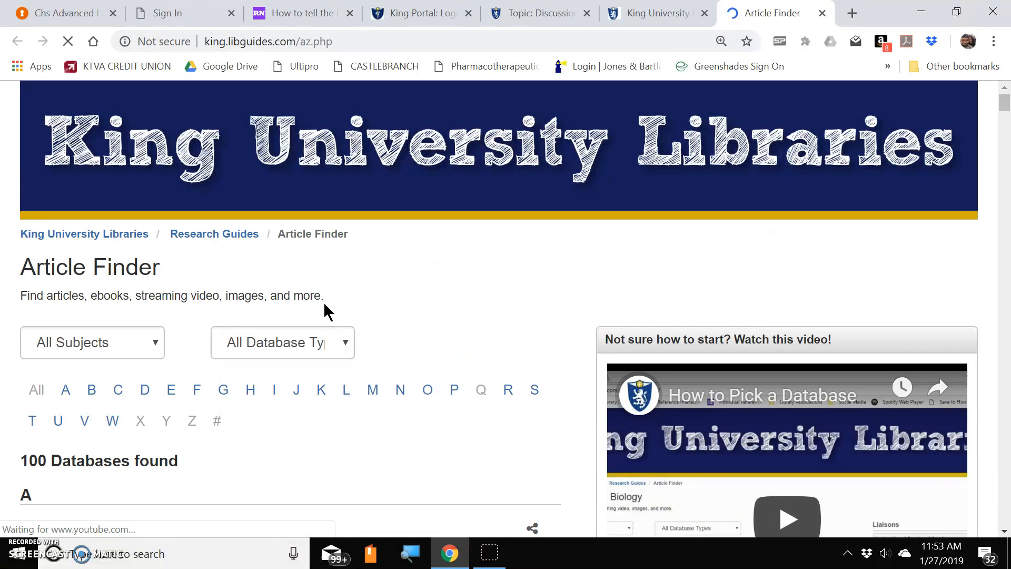
- Filter the Article Finder databases by the letter N and open the Nursing & Allied Health Database
scroll(335, 406, "down", 1)
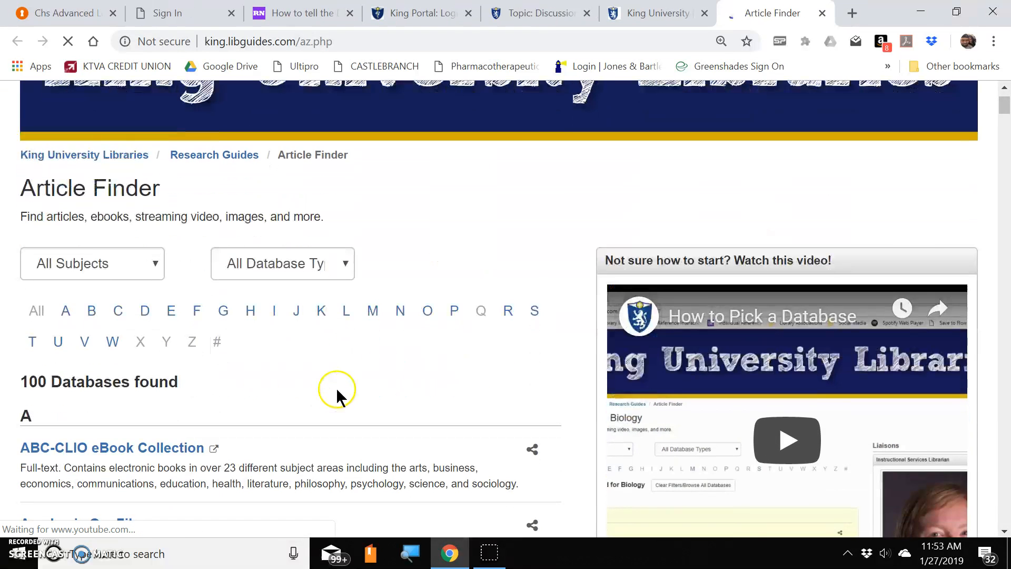
left_click(398, 311)
scroll(350, 335, "down", 5)
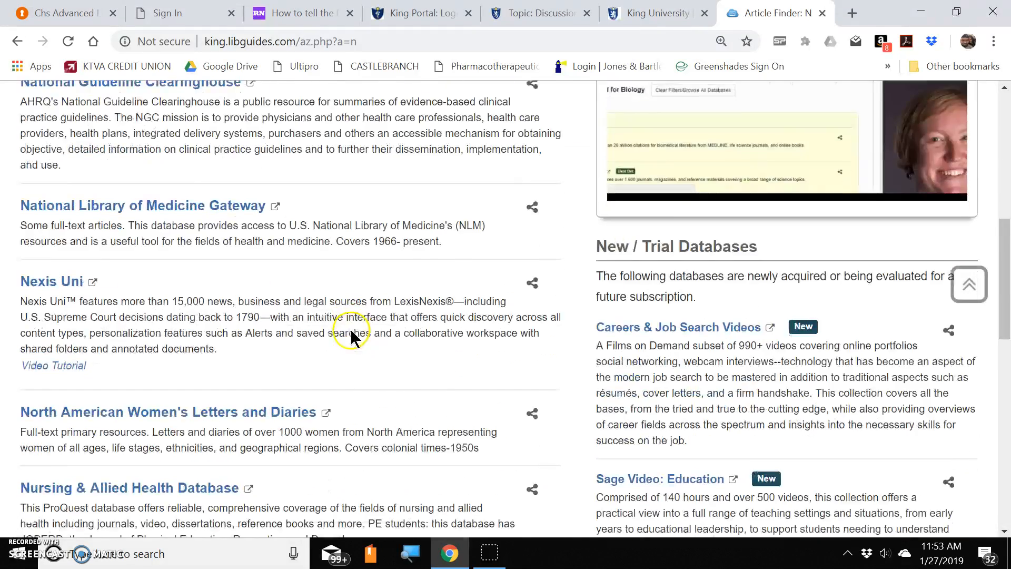
scroll(140, 334, "down", 3)
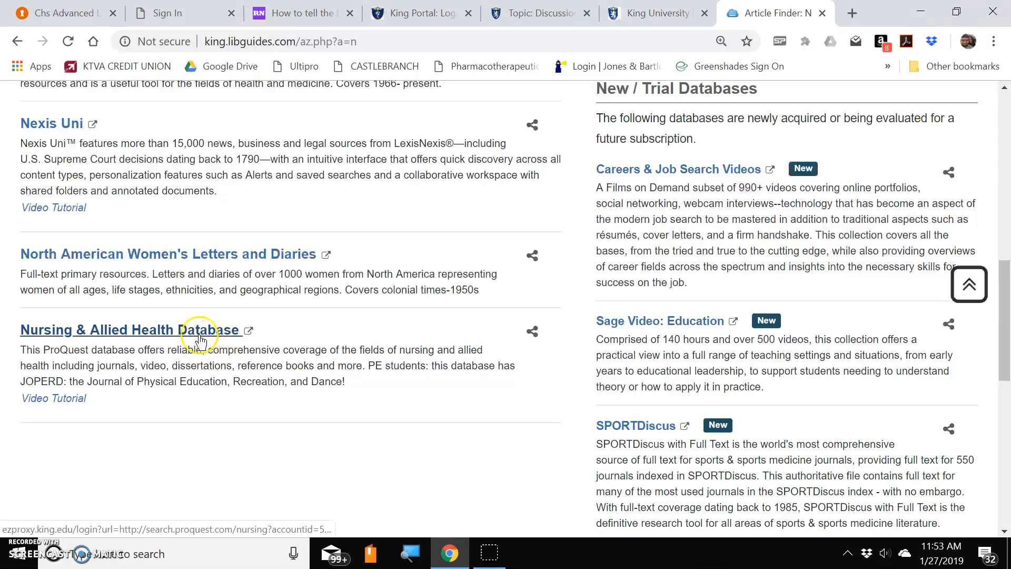
left_click(50, 331)
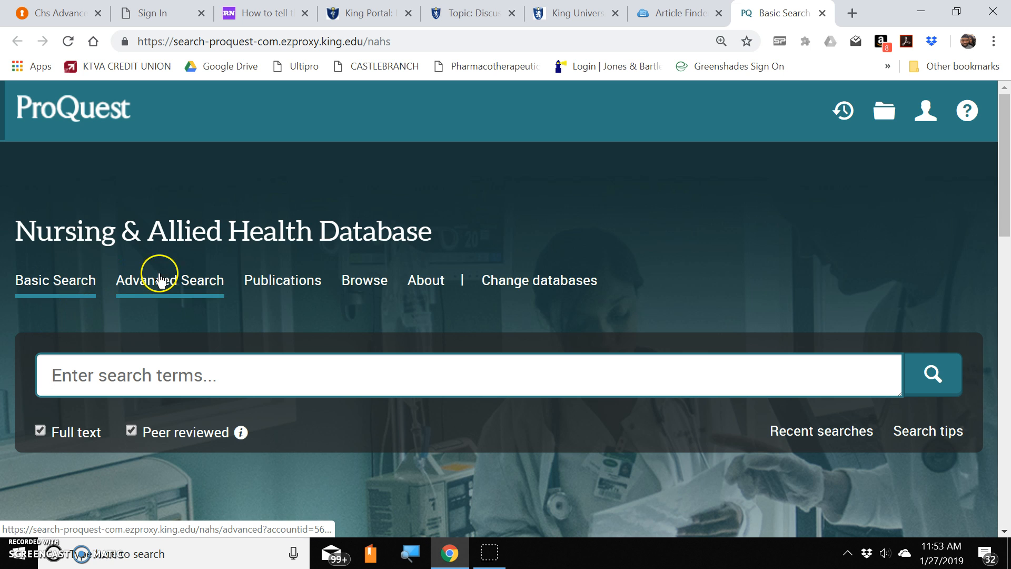
- Open the Advanced Search form and clear the term retinopathy from the second row, leaving only diabetes AND silent
left_click(185, 289)
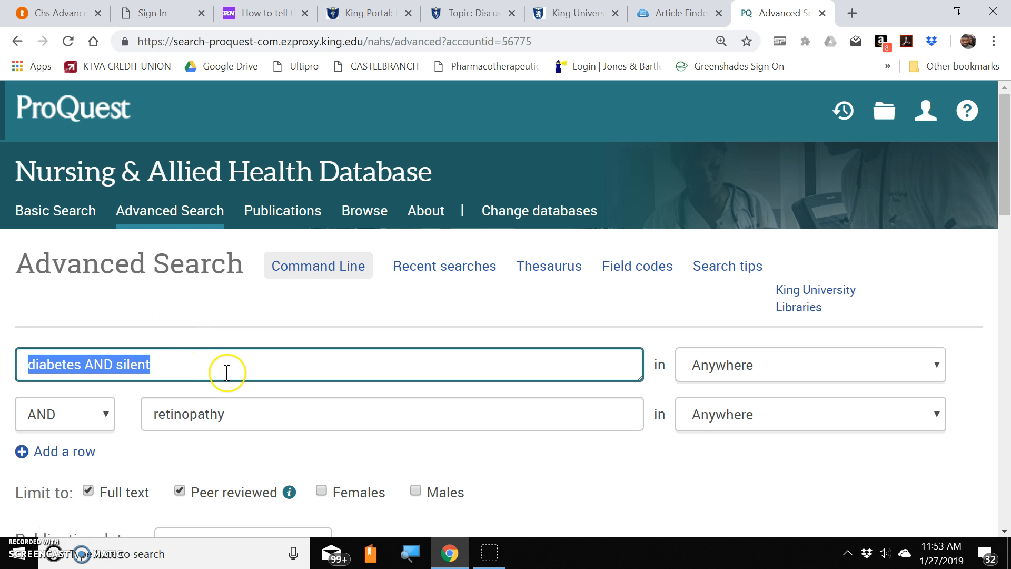
scroll(322, 362, "down", 1)
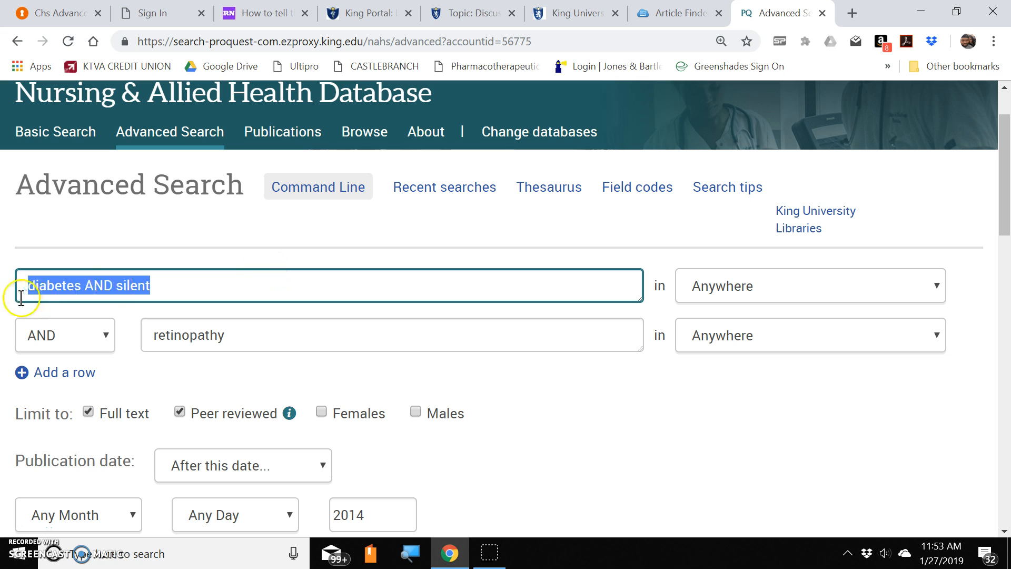
left_click(250, 280)
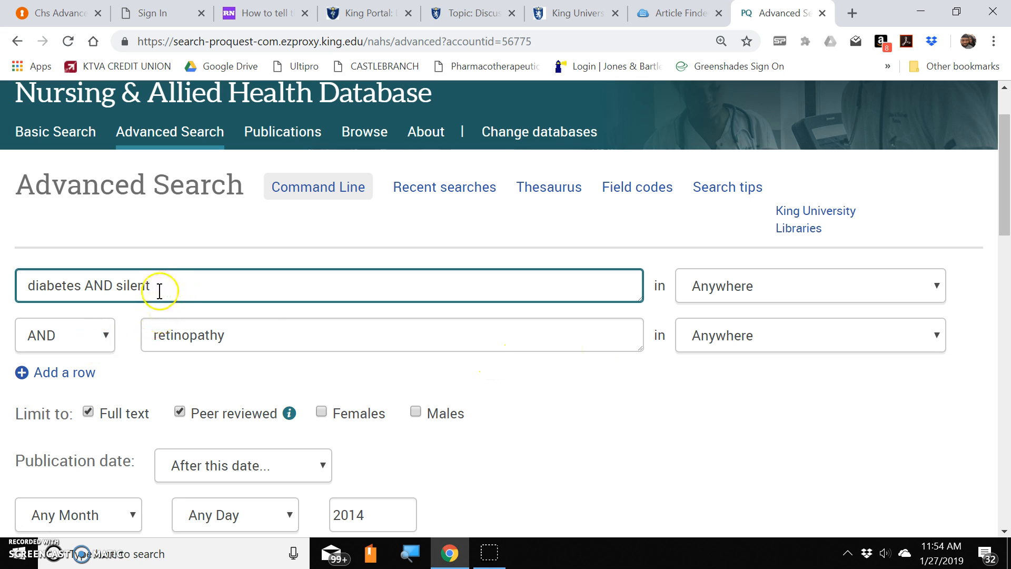
double_click(320, 346)
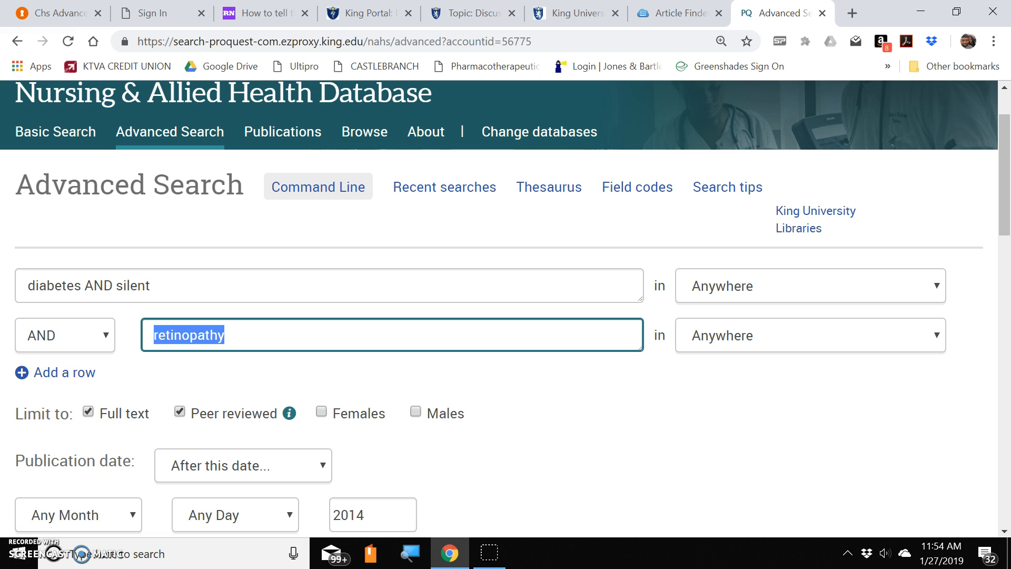
key("BackSpace")
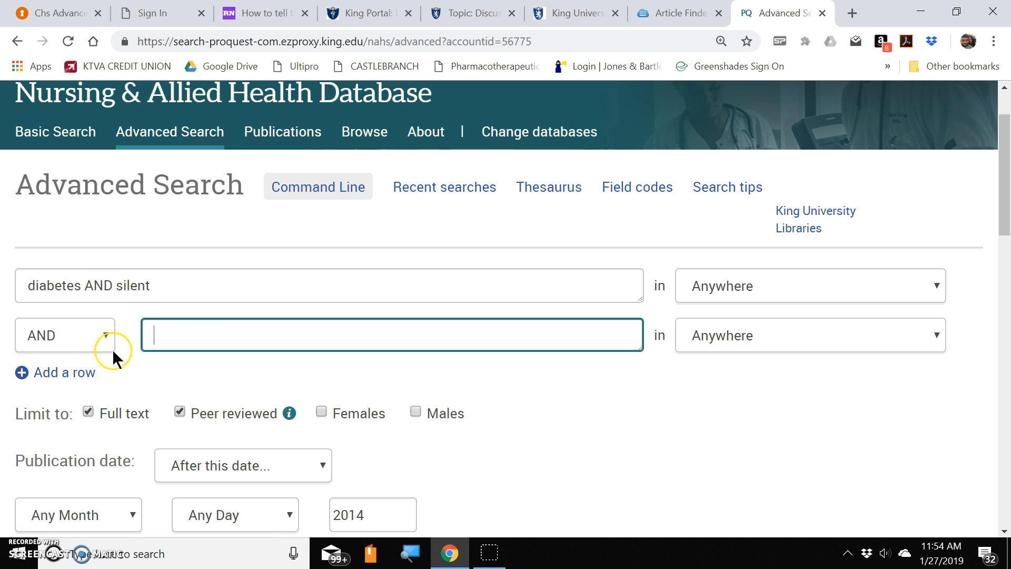
left_click(204, 283)
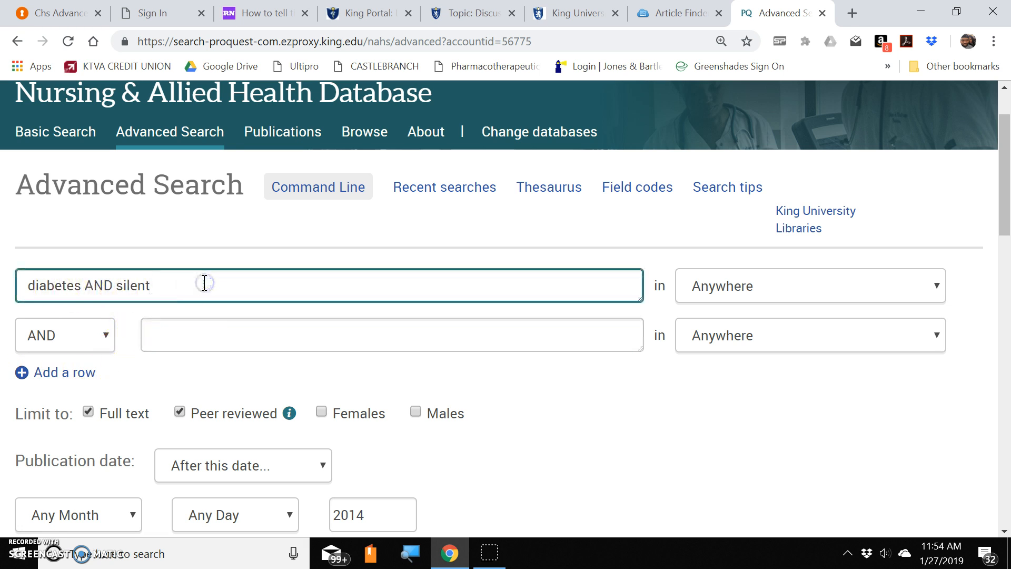
- Check the publication date limit, run the search for diabetes AND silent, and skim the listed articles
scroll(597, 318, "down", 4)
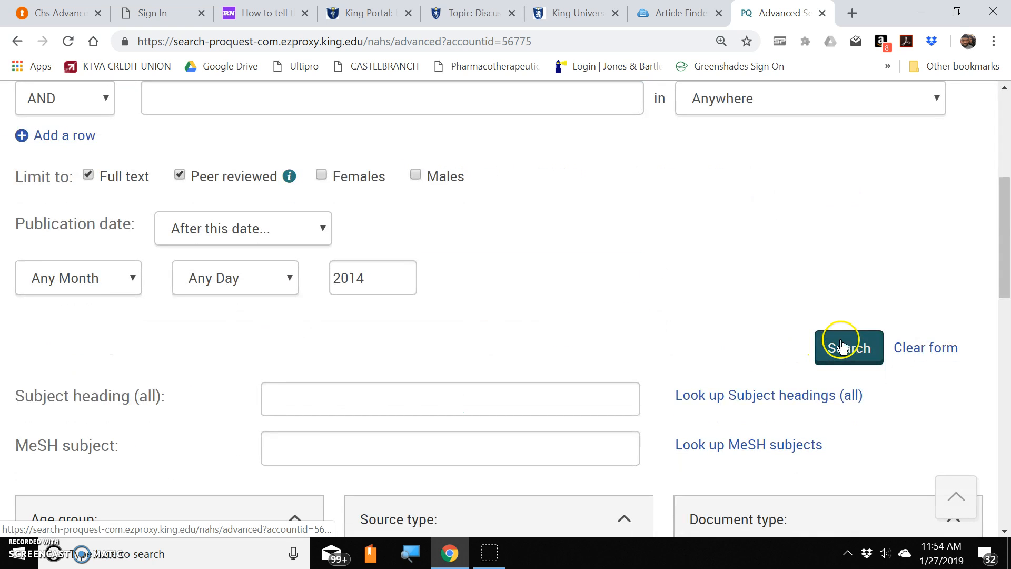
scroll(734, 315, "up", 3)
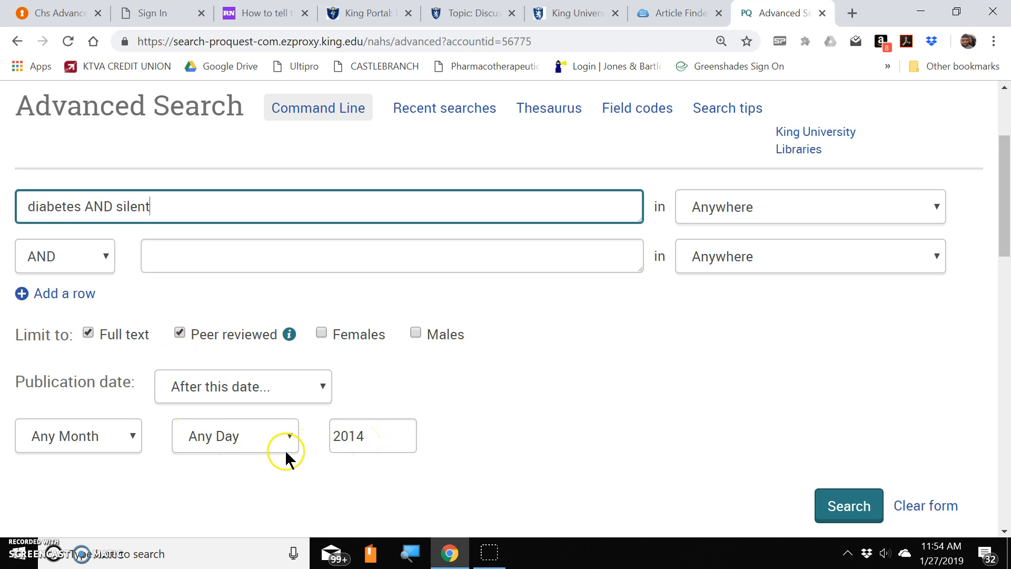
left_click(319, 389)
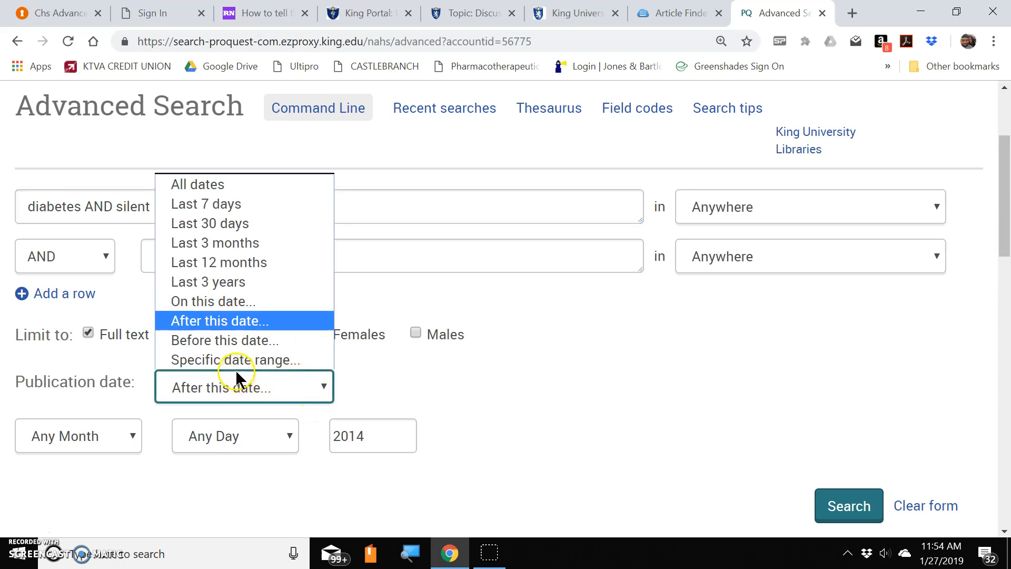
left_click(447, 393)
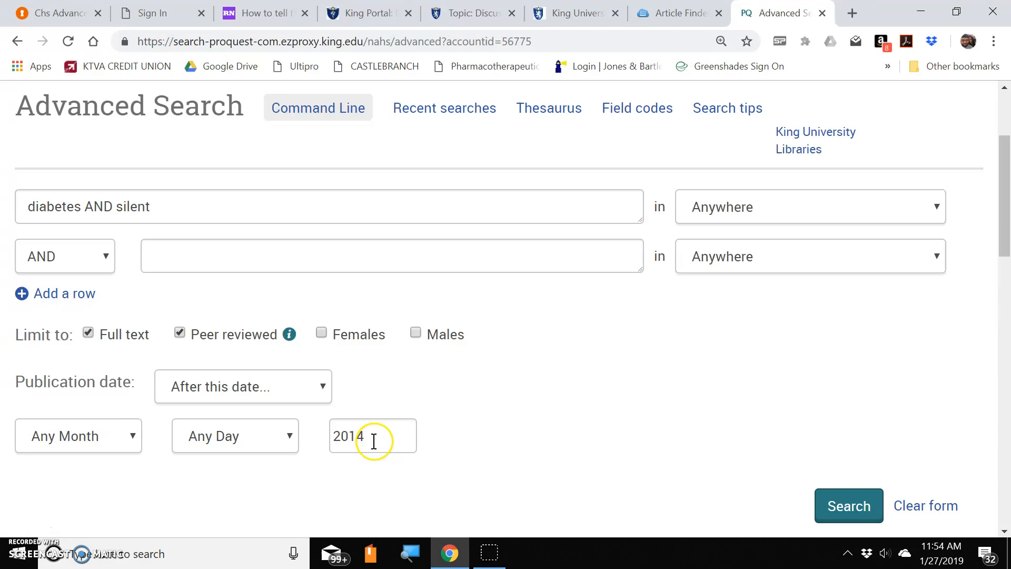
left_click(849, 505)
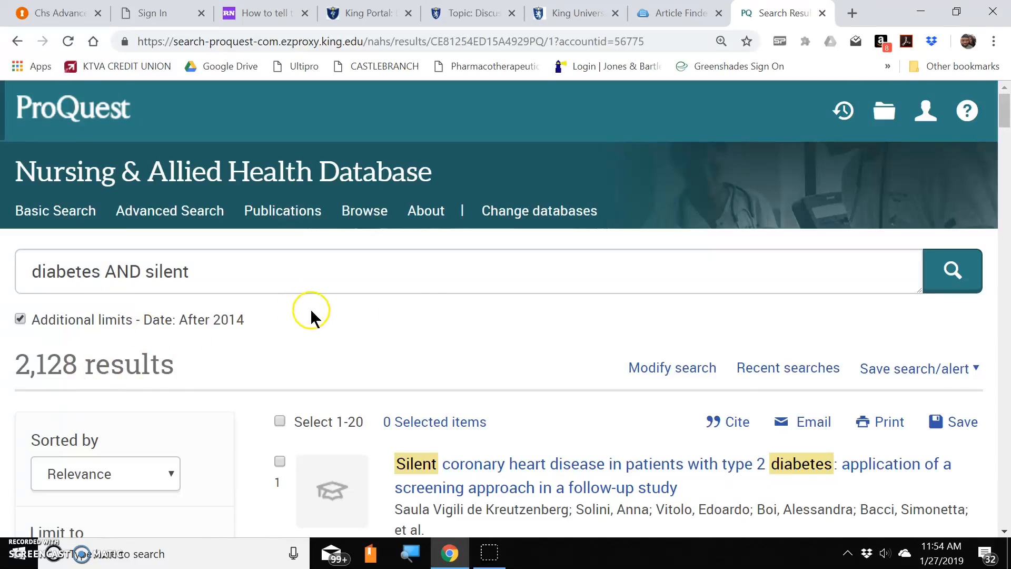
scroll(314, 311, "down", 4)
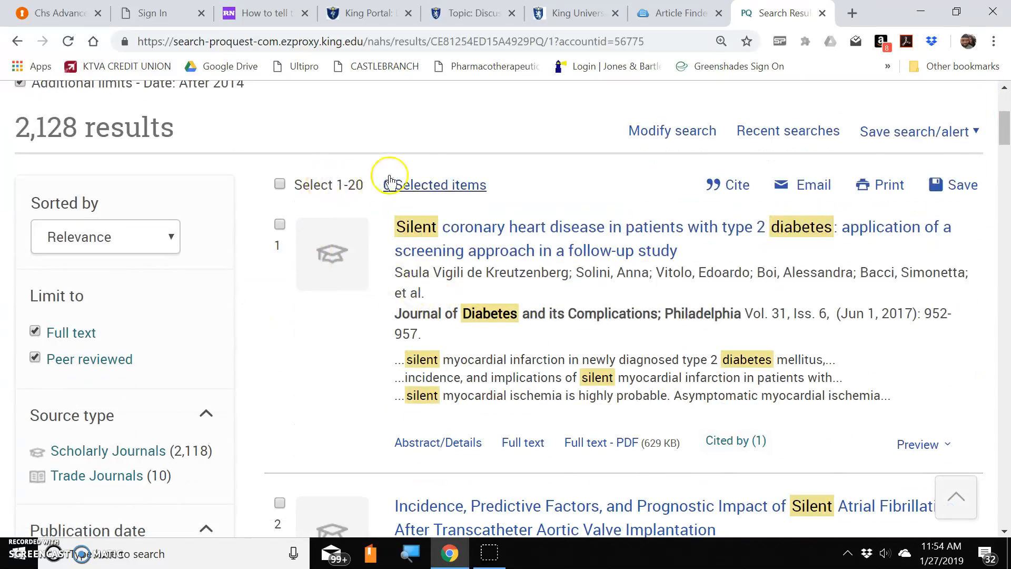
scroll(493, 247, "down", 3)
scroll(491, 271, "down", 20)
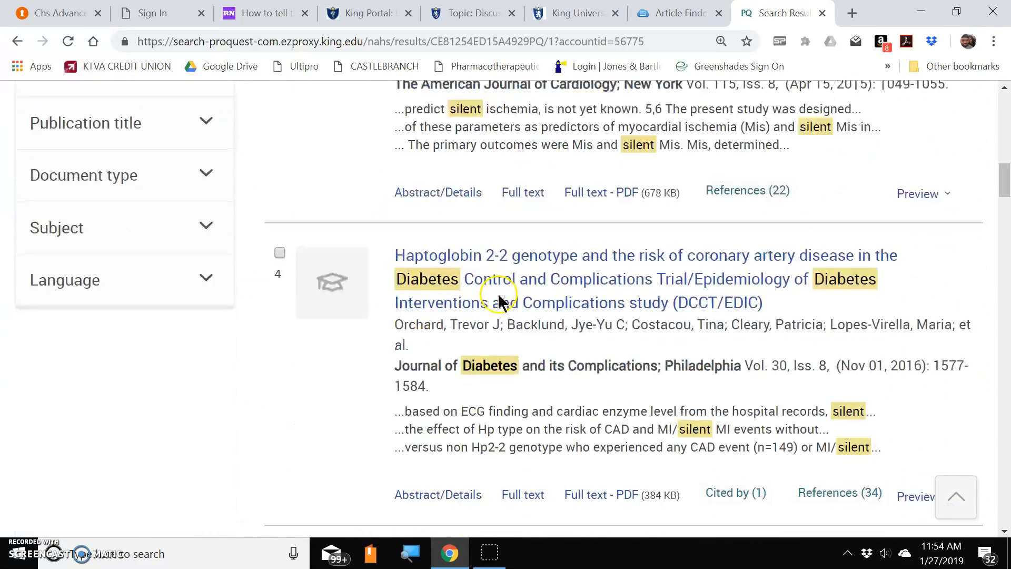
scroll(499, 305, "down", 8)
scroll(490, 303, "up", 20)
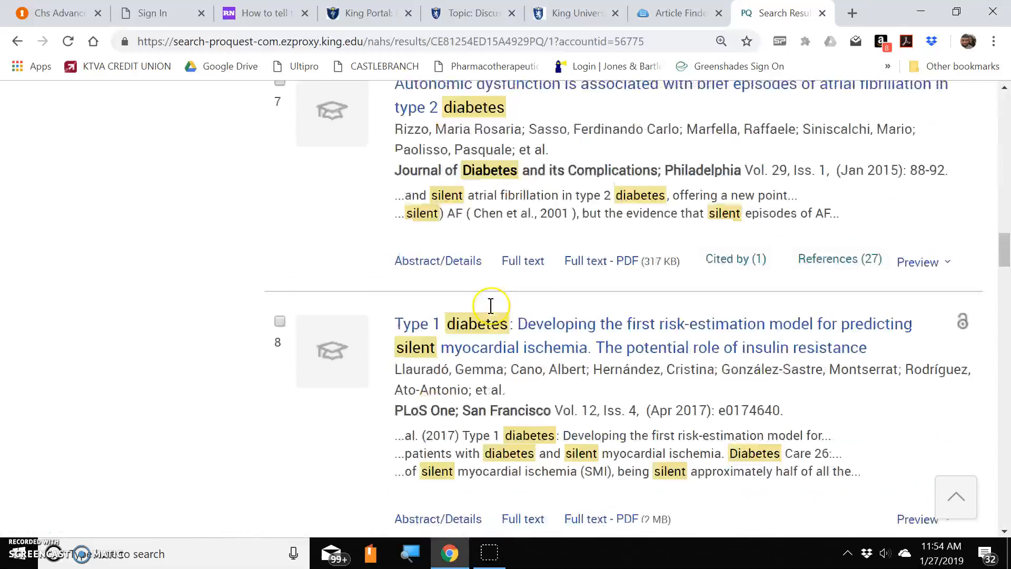
scroll(438, 284, "up", 12)
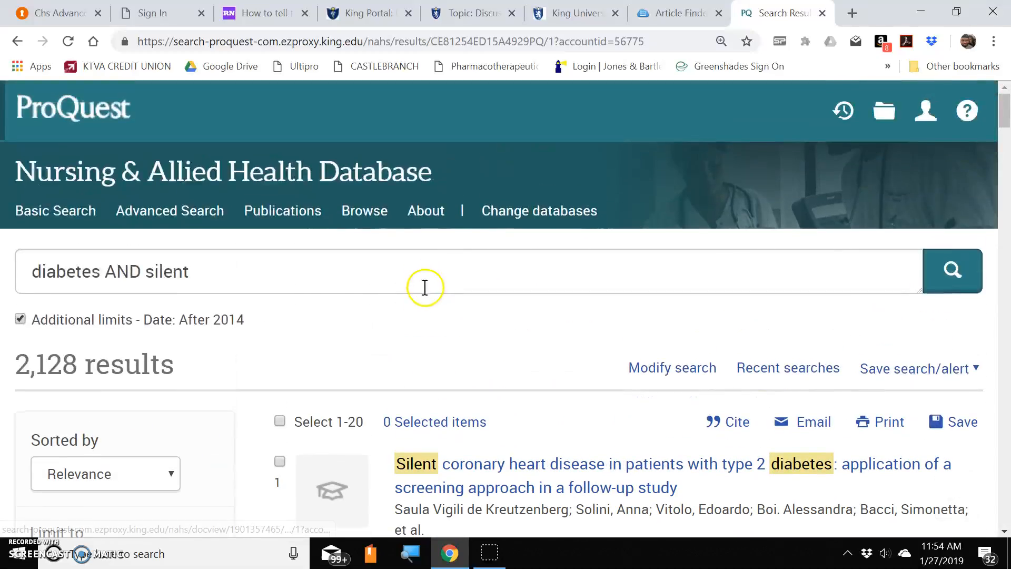
- Return to the Advanced Search form, add an extra row, and enter retinopathy as the second AND term
left_click(194, 221)
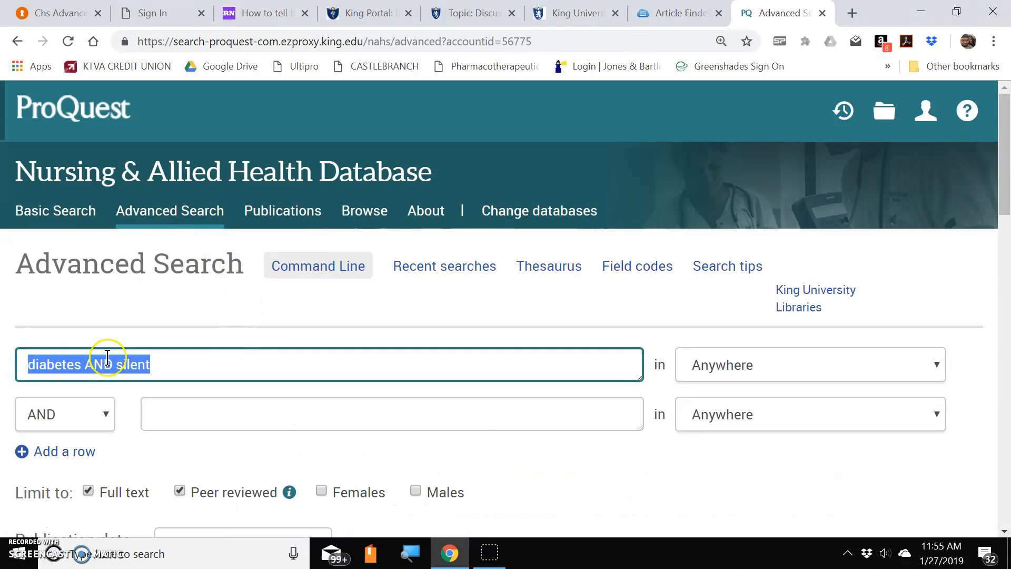
left_click(203, 363)
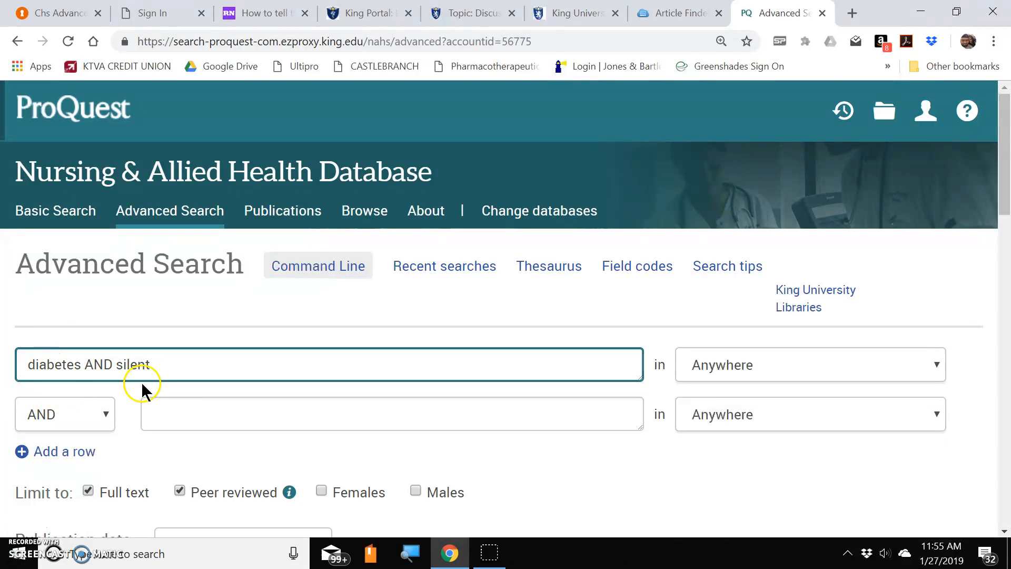
left_click(22, 451)
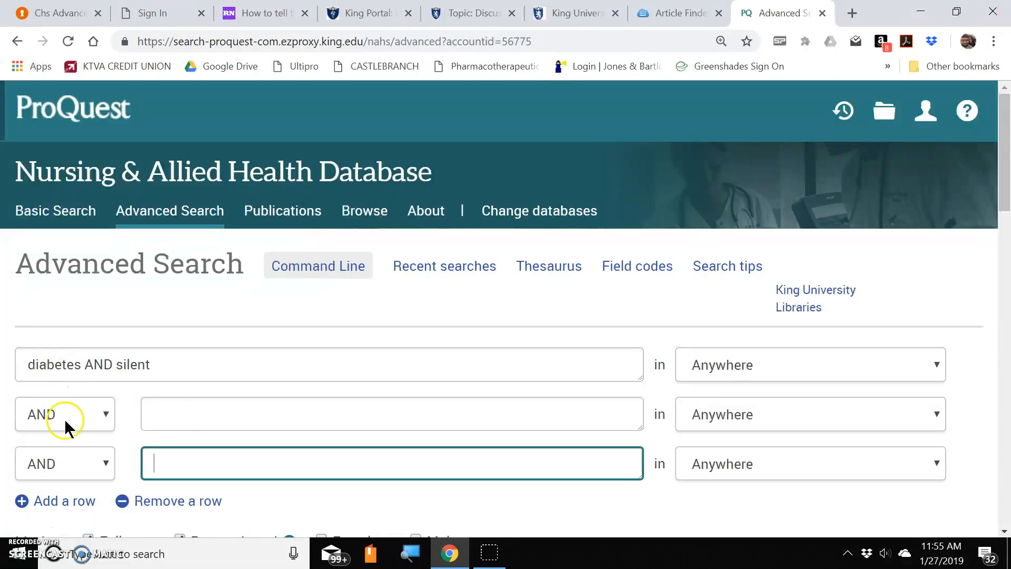
left_click(175, 415)
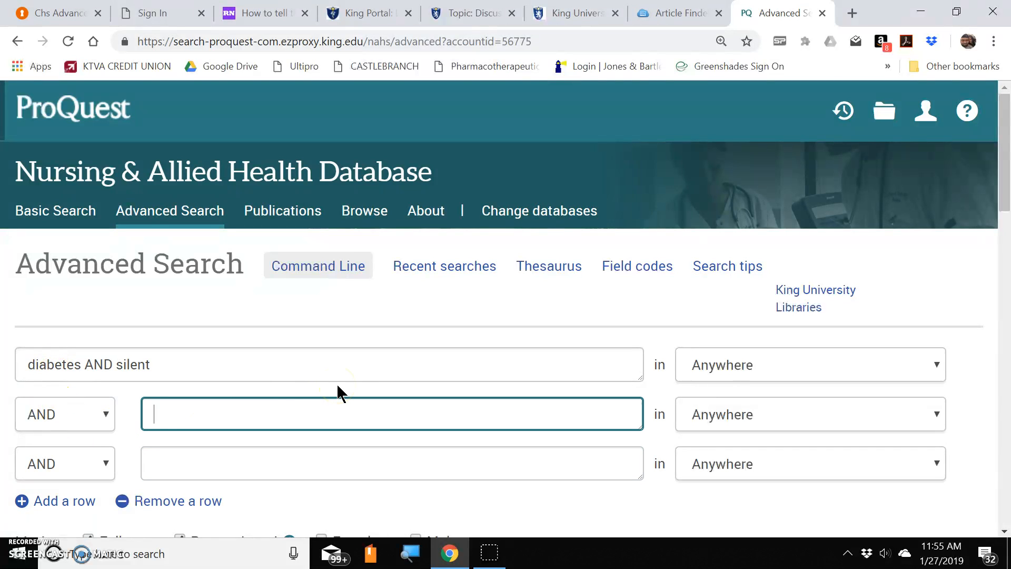
type("retinopathy")
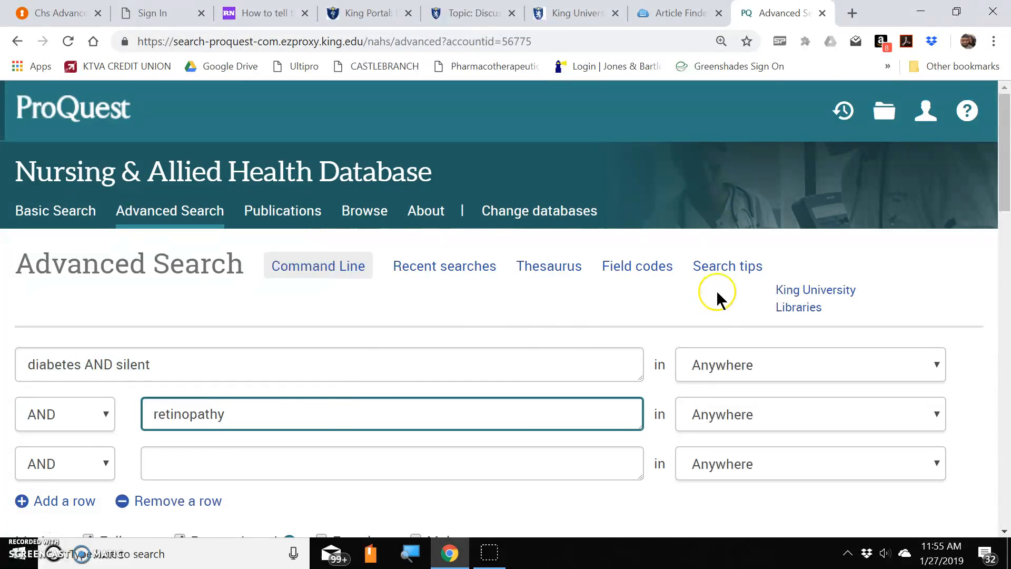
- Run the search for diabetes AND silent combined with retinopathy, and browse the resulting articles
scroll(722, 290, "down", 5)
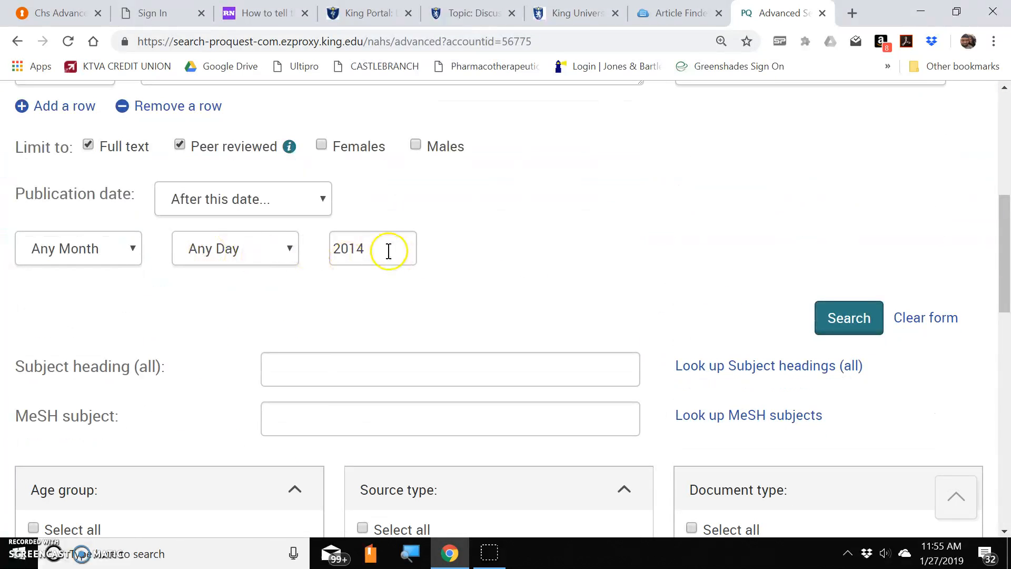
left_click(864, 327)
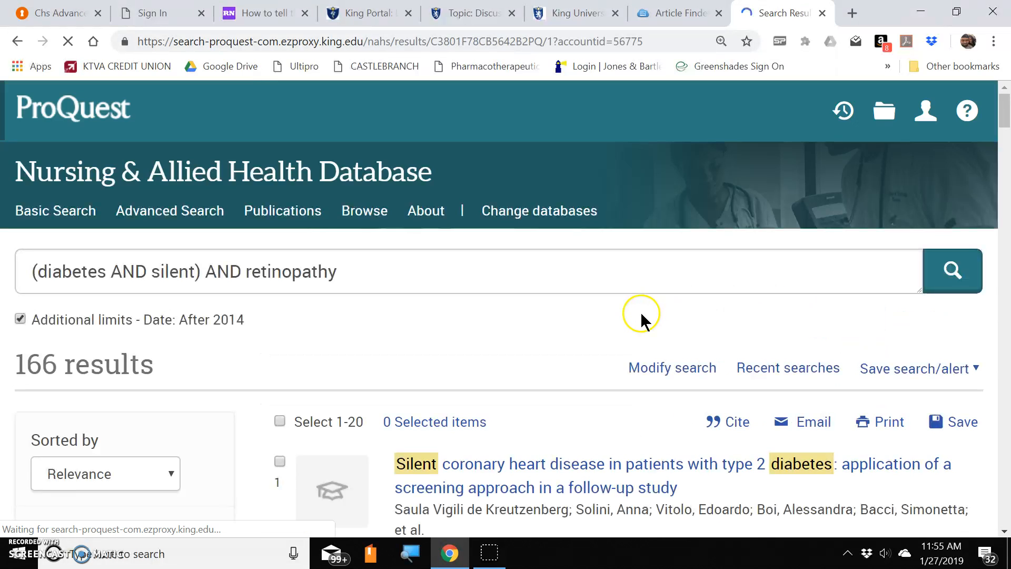
scroll(535, 314, "down", 5)
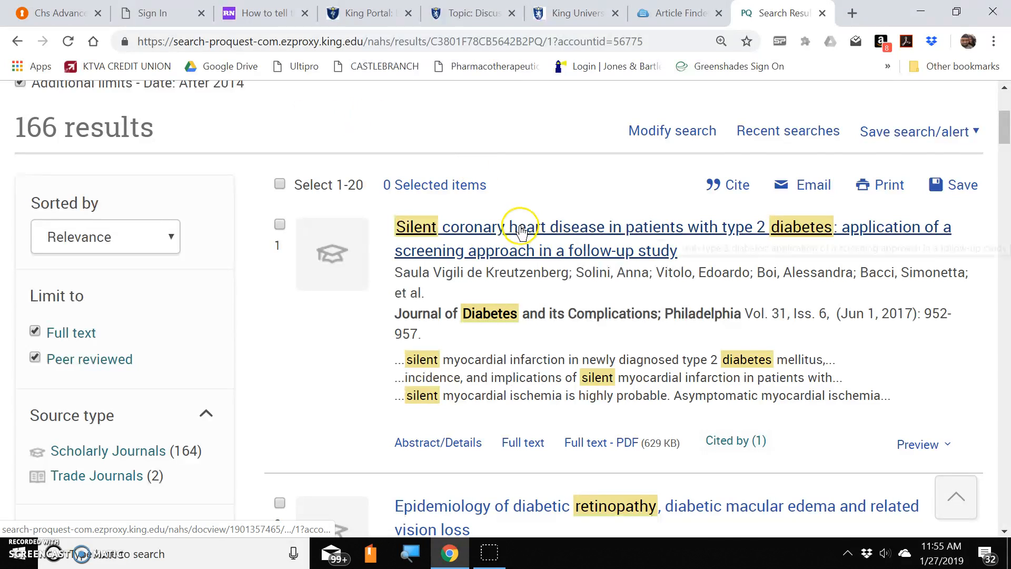
scroll(519, 225, "down", 5)
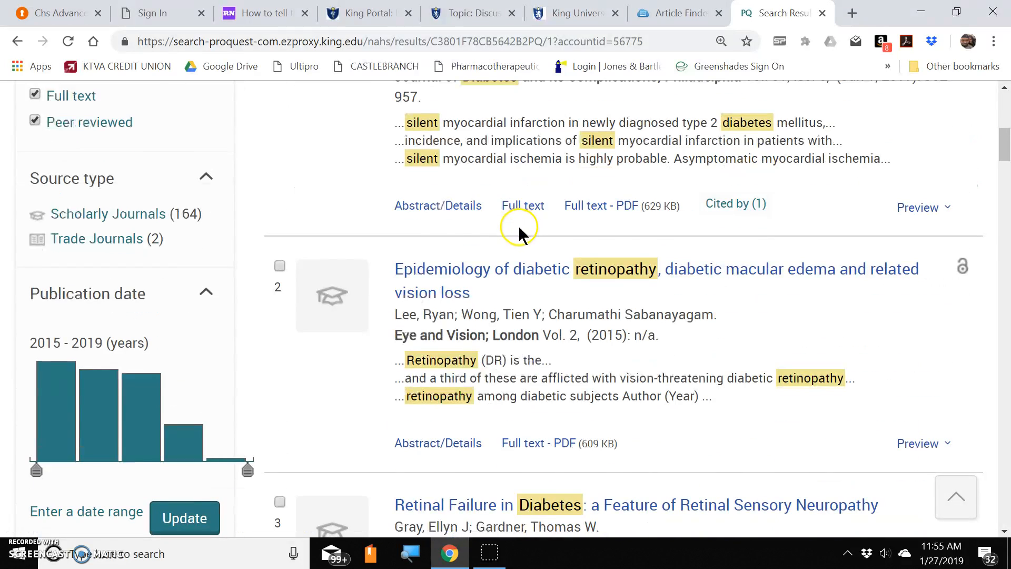
scroll(519, 231, "down", 5)
scroll(518, 234, "down", 3)
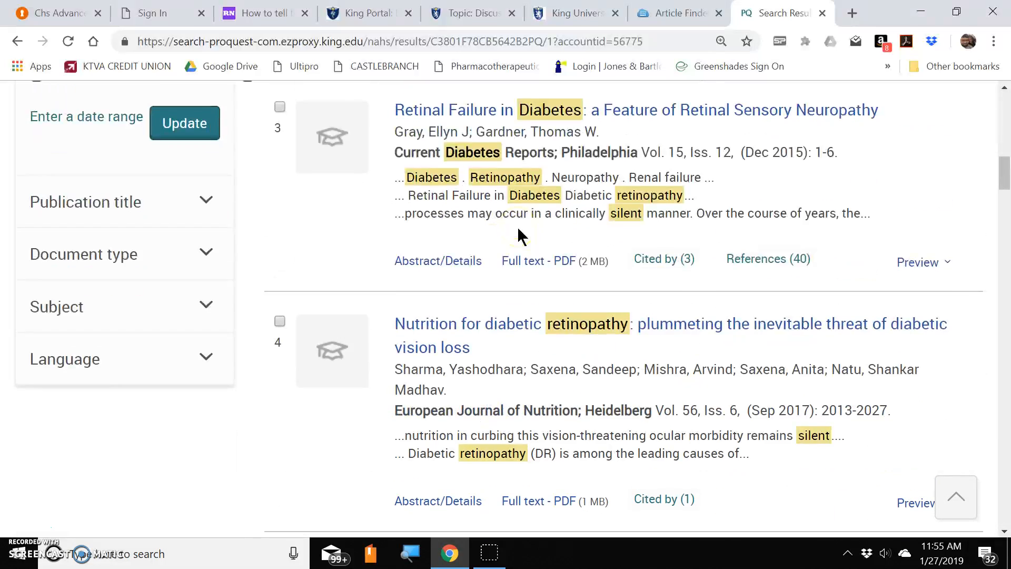
scroll(519, 232, "down", 3)
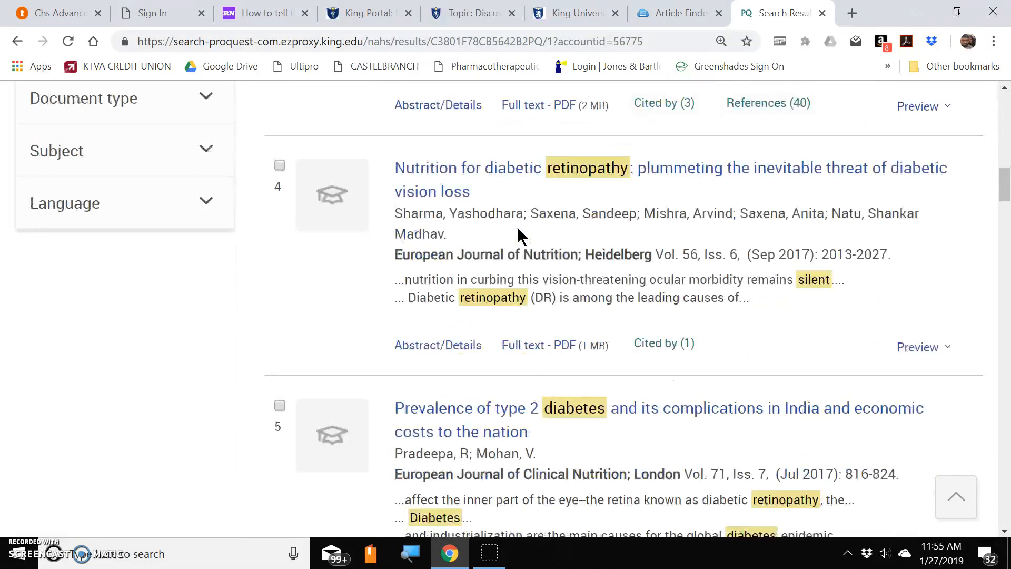
- Skim the listed articles and open "Retinal Failure in Diabetes: a Feature of Retinal Sensory Neuropathy"
scroll(518, 227, "down", 5)
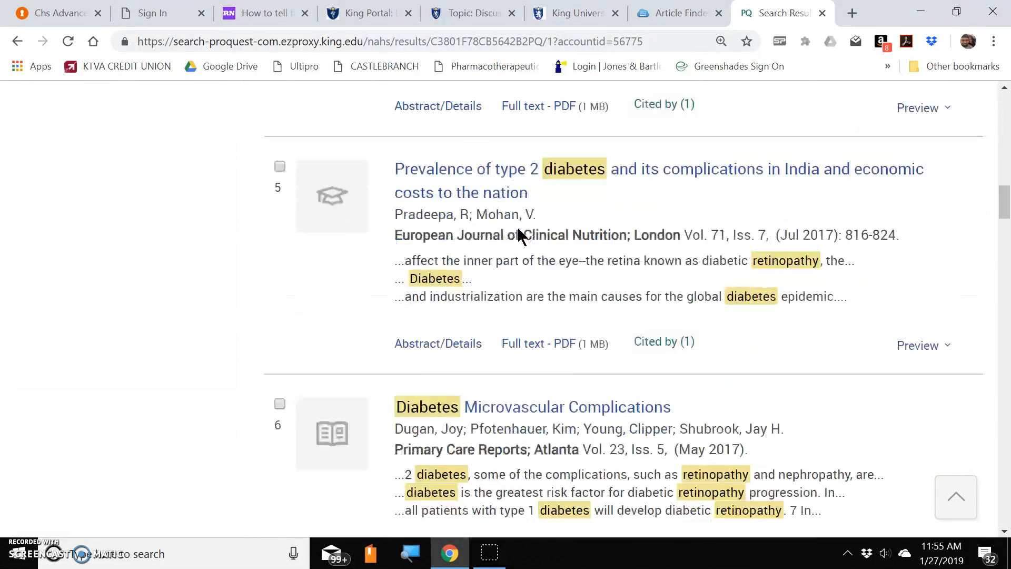
scroll(517, 228, "up", 5)
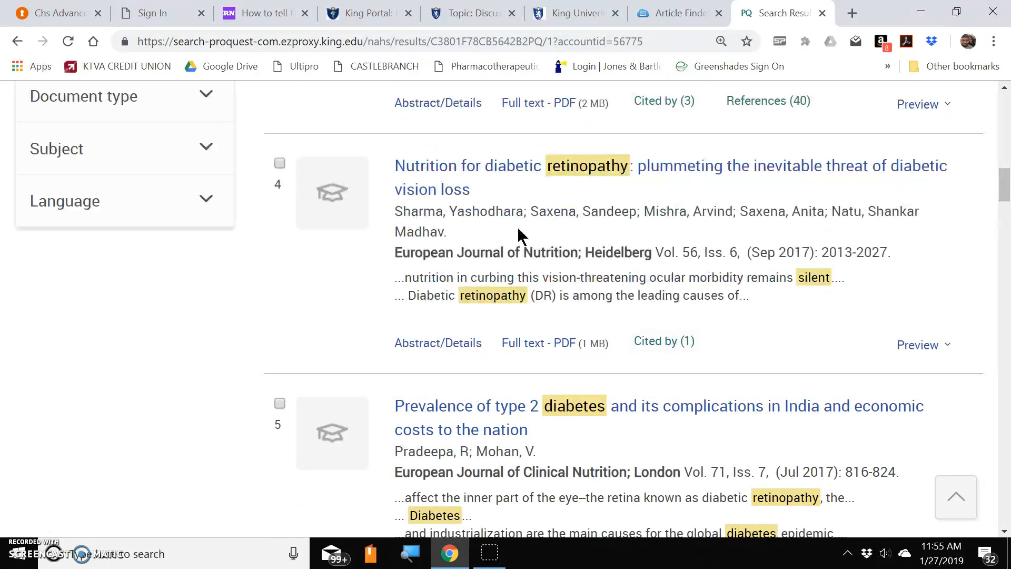
scroll(517, 226, "up", 5)
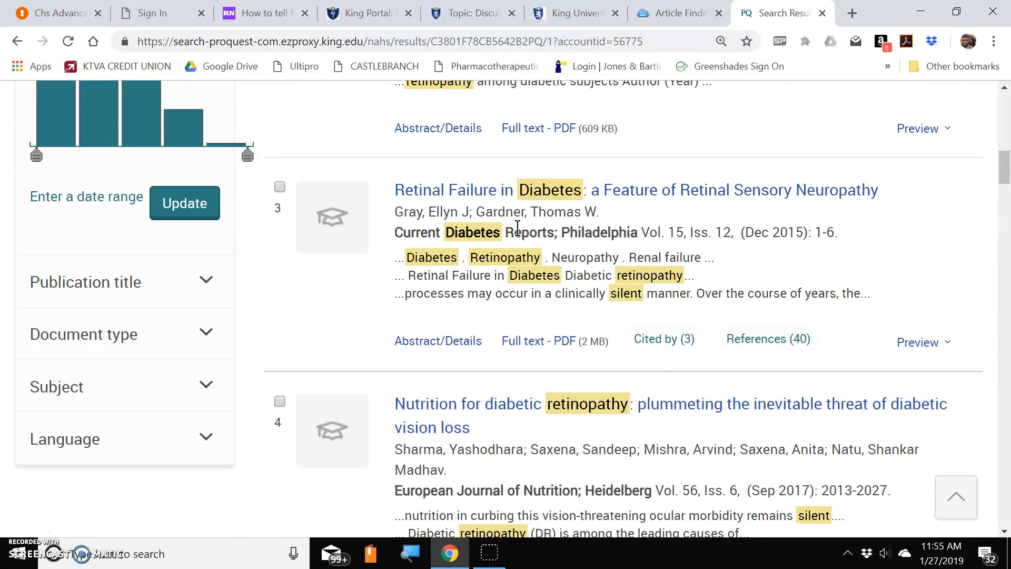
scroll(506, 237, "up", 2)
left_click(489, 248)
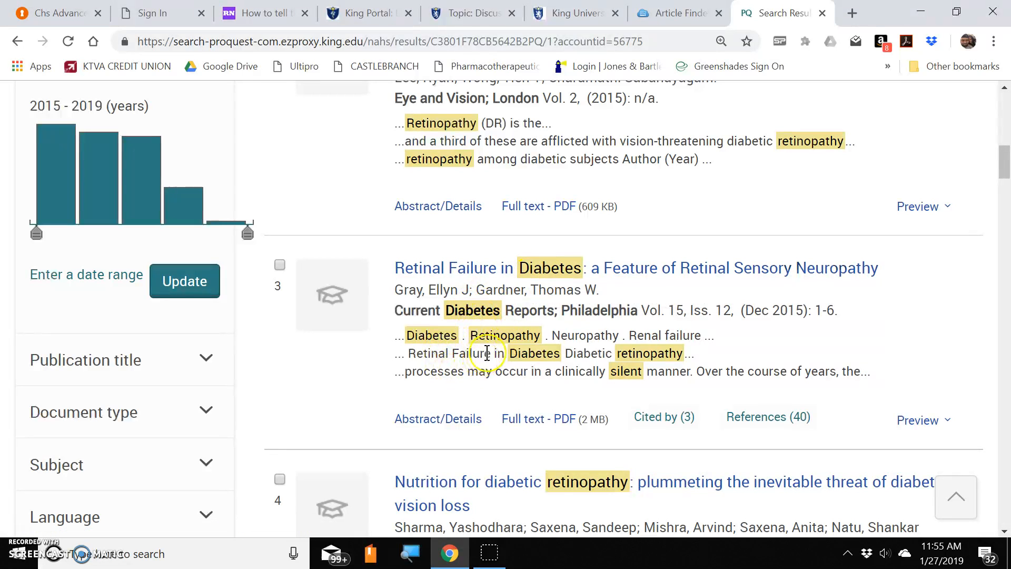
left_click(568, 275)
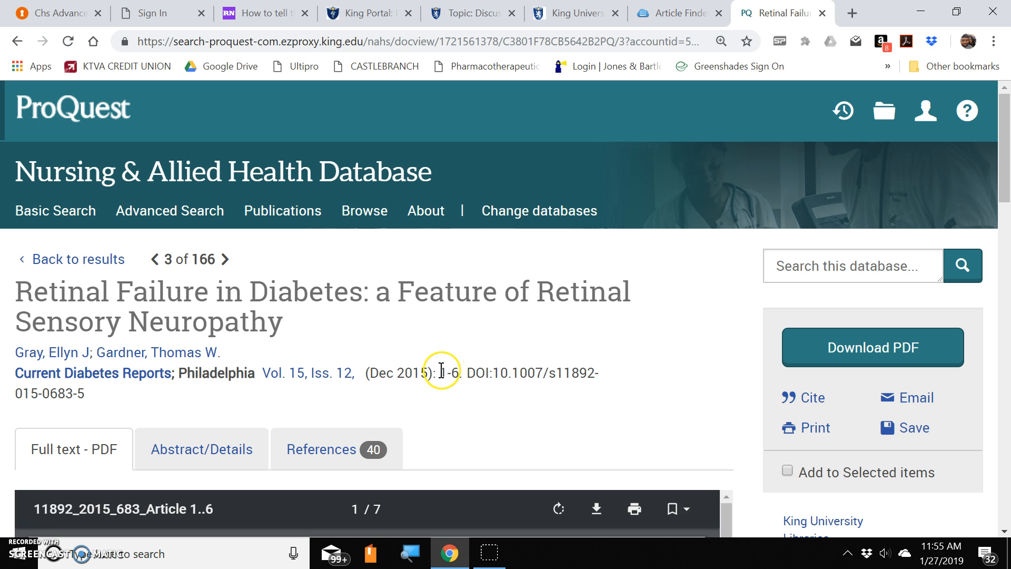
- Switch to the desktop, move the PERRLA shortcut to its middle, and launch PERRLA through to its welcome window
left_click(920, 11)
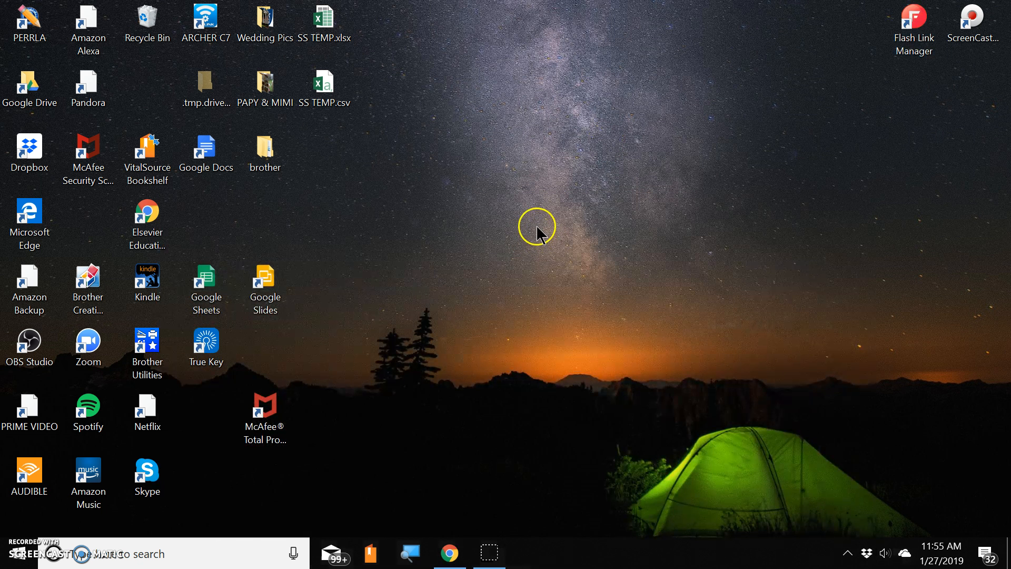
left_click_drag(19, 14, 504, 245)
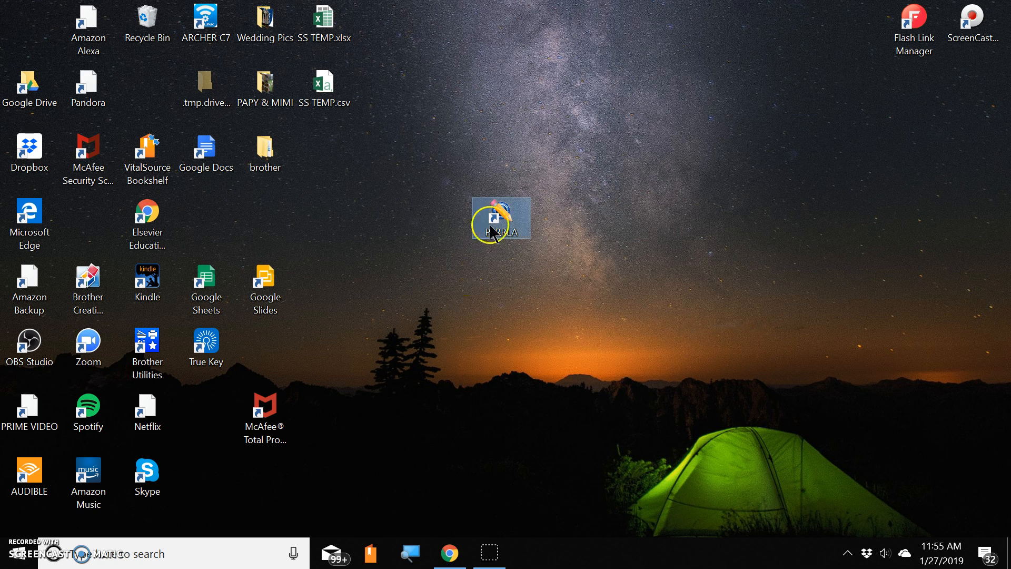
double_click(503, 206)
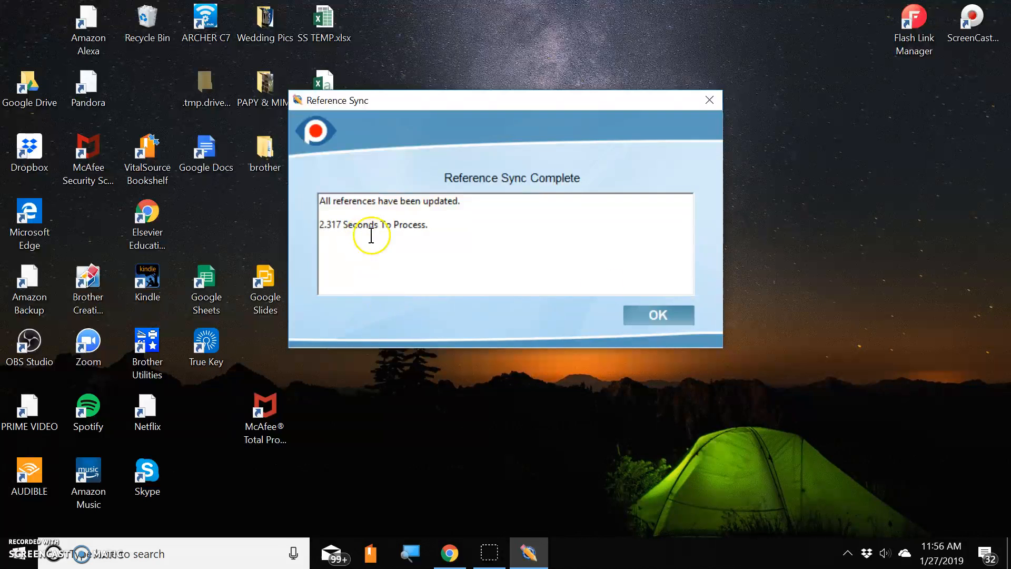
left_click(665, 319)
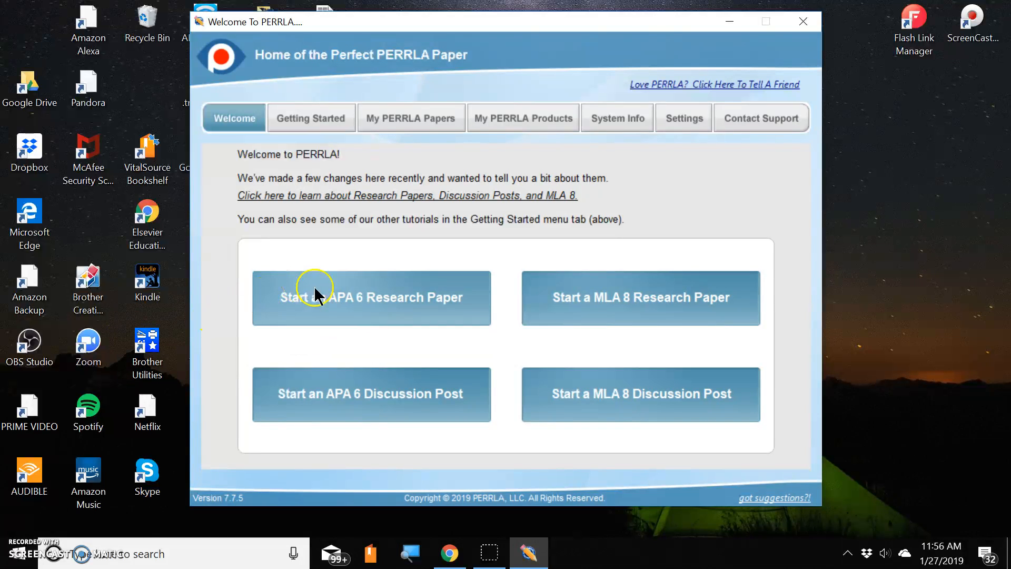
- Begin an APA 6 research paper titled "My Sample APA DB ResponseE", with a title page and no abstract
left_click(361, 298)
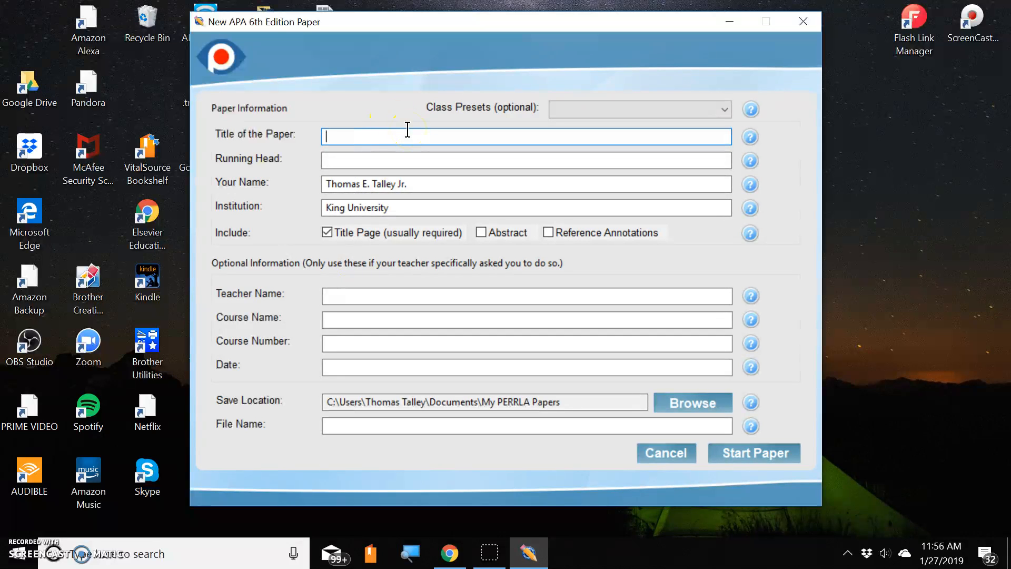
type("My Sample AP")
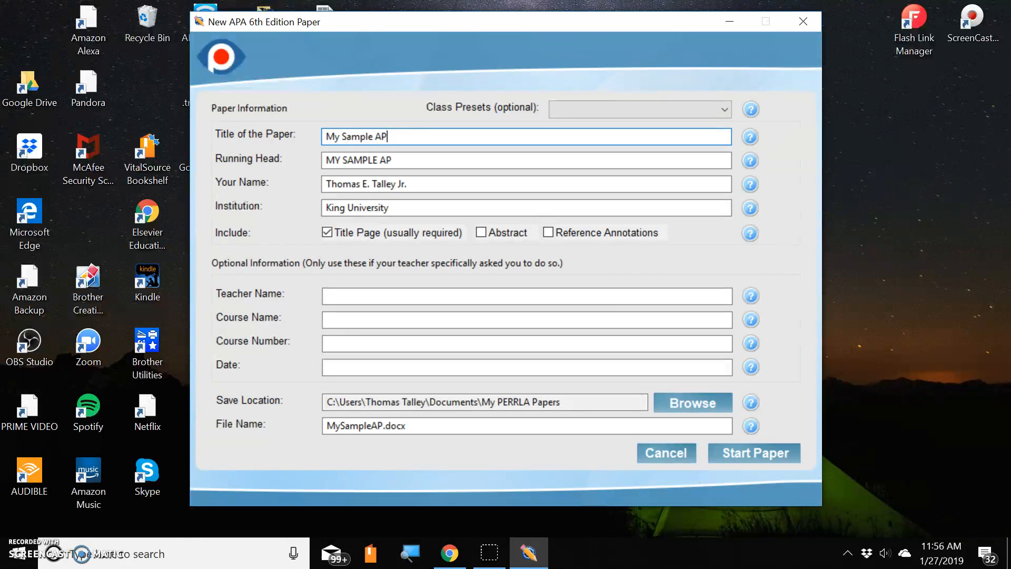
type("A DB ResponseE")
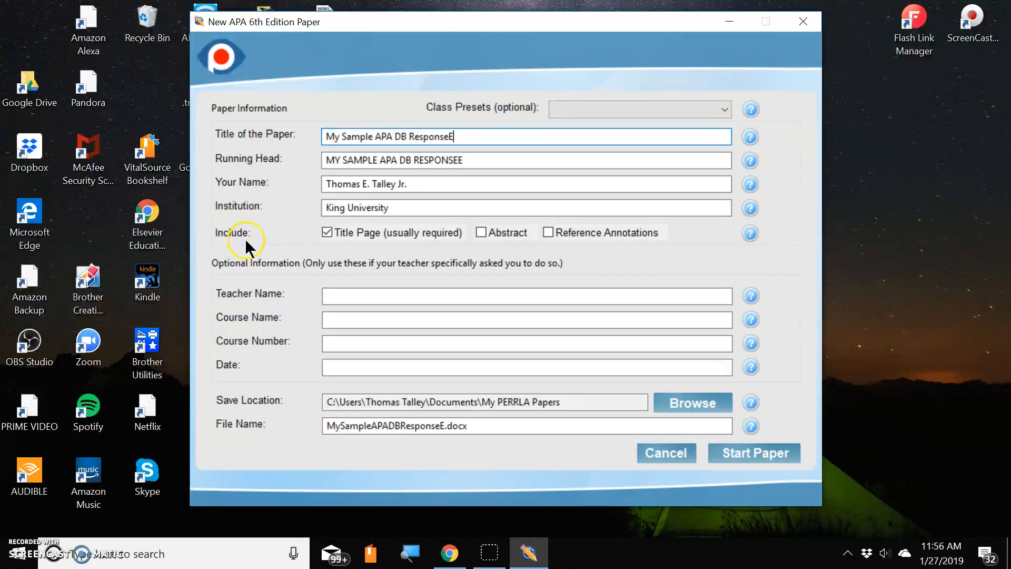
left_click(481, 234)
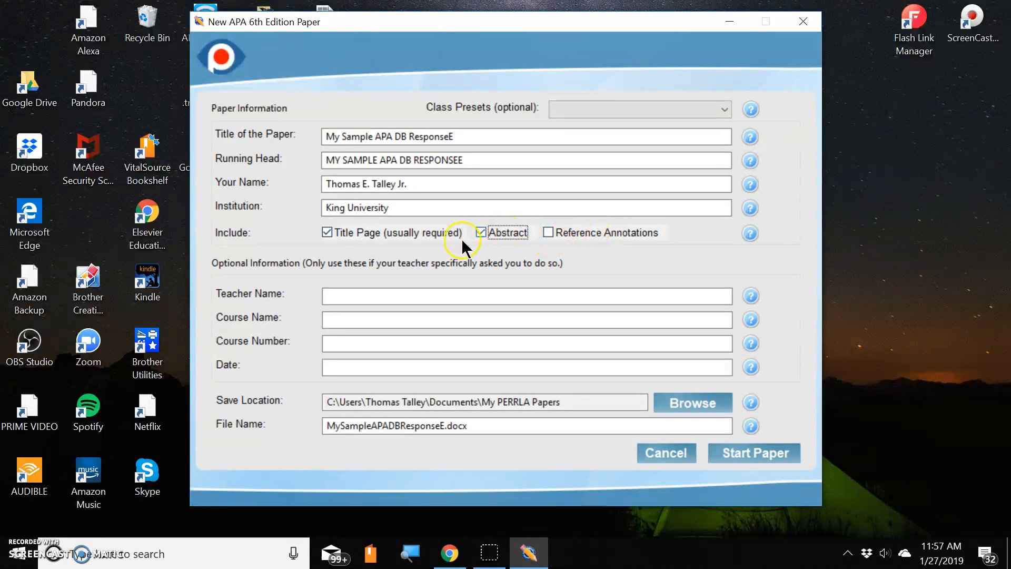
left_click(480, 233)
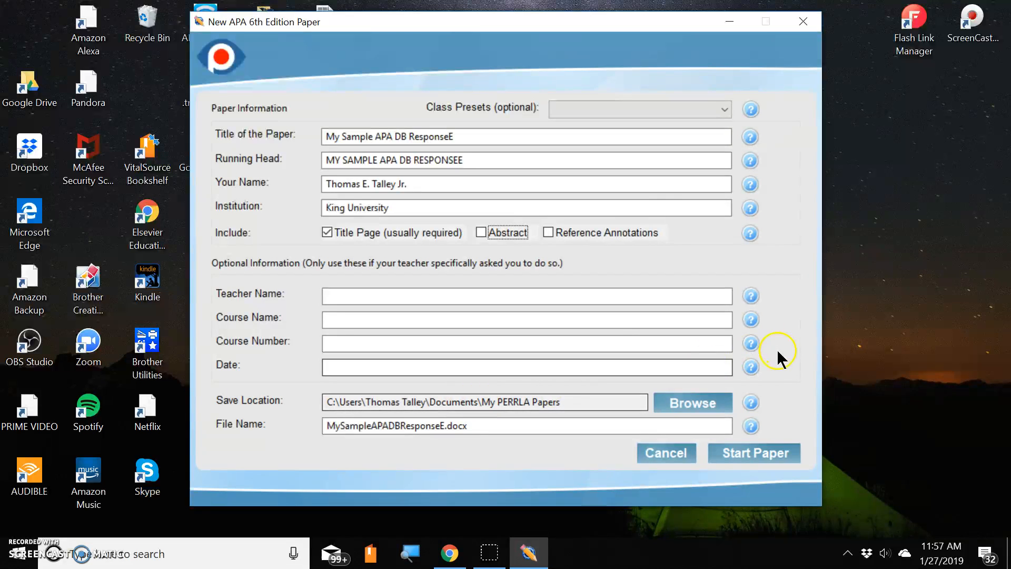
- Set the save location to Dropbox > 7 - SP 19 > 7006 - EBP & TRANSLATIONAL RESEARCH > DB's and start the paper
left_click(694, 407)
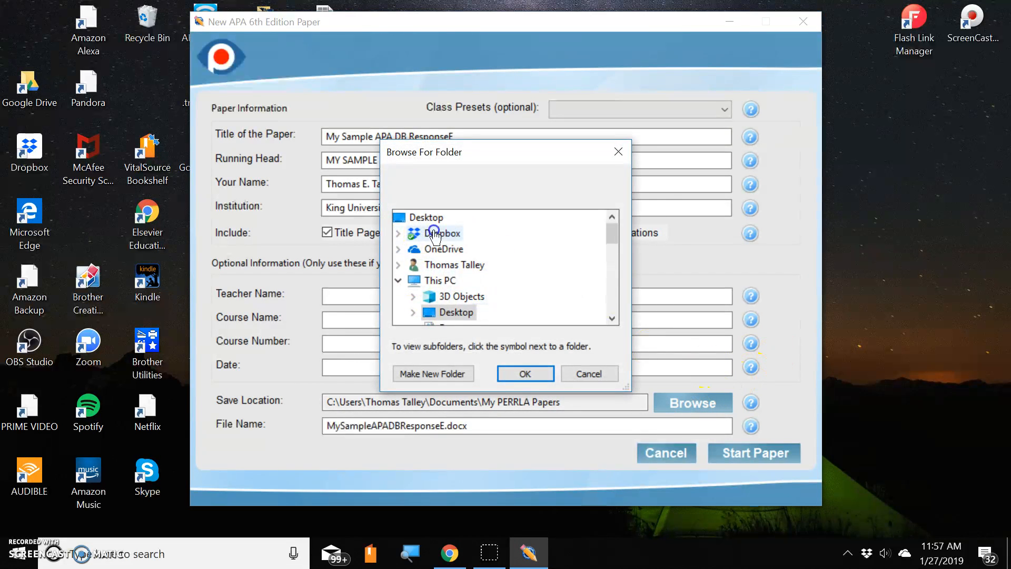
scroll(431, 257, "down", 5)
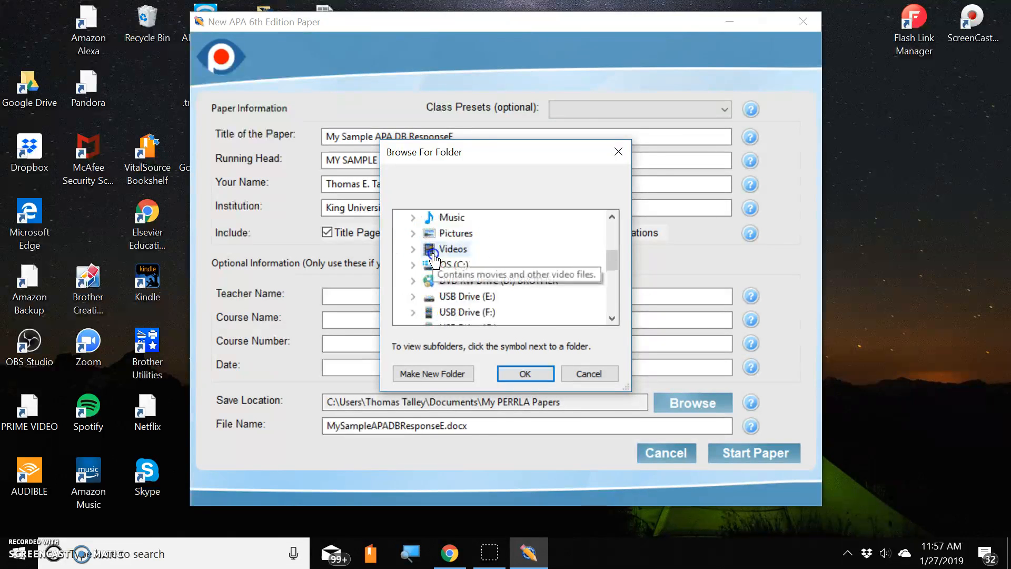
scroll(433, 259, "up", 5)
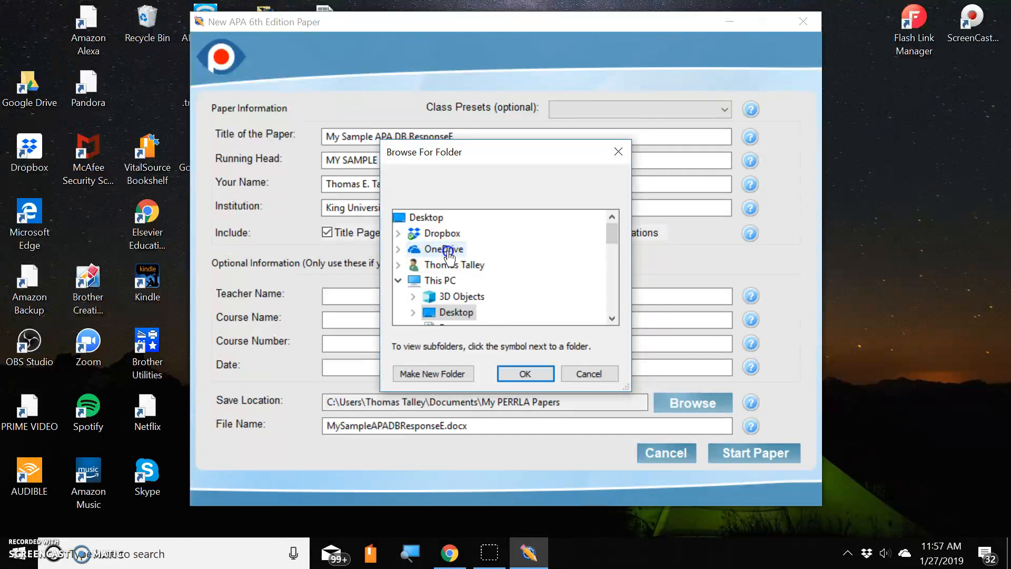
left_click(398, 234)
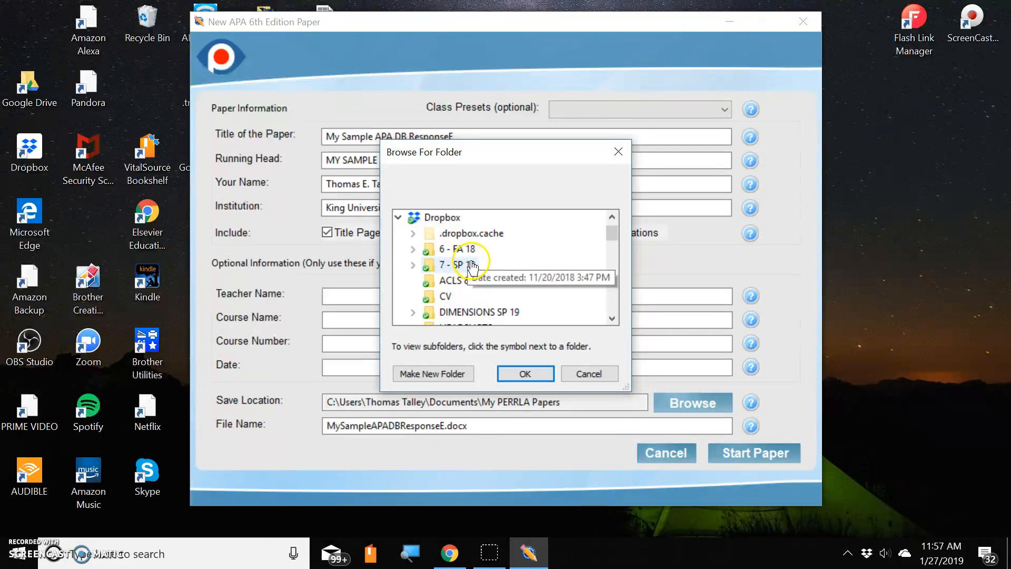
left_click(412, 265)
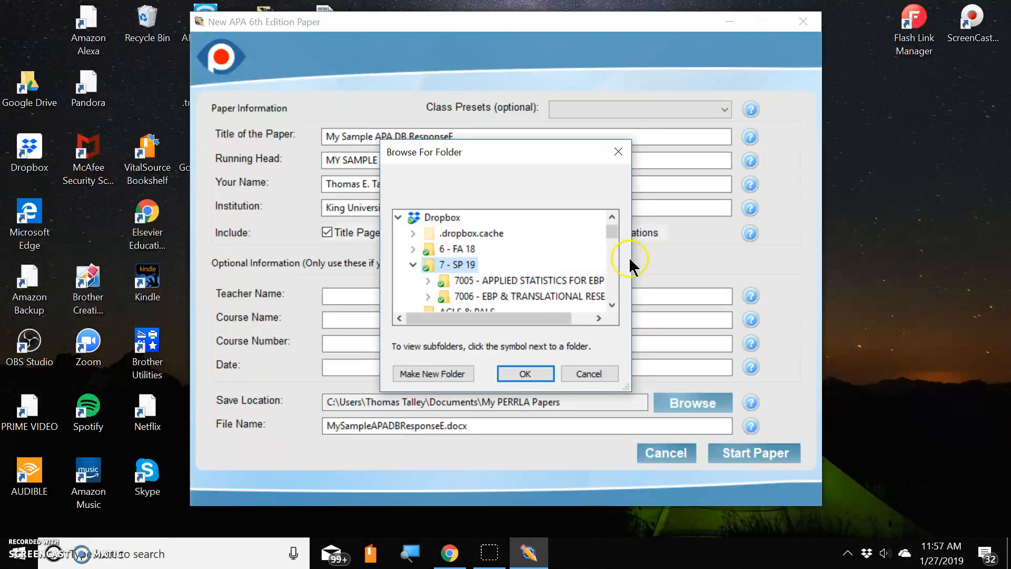
double_click(503, 298)
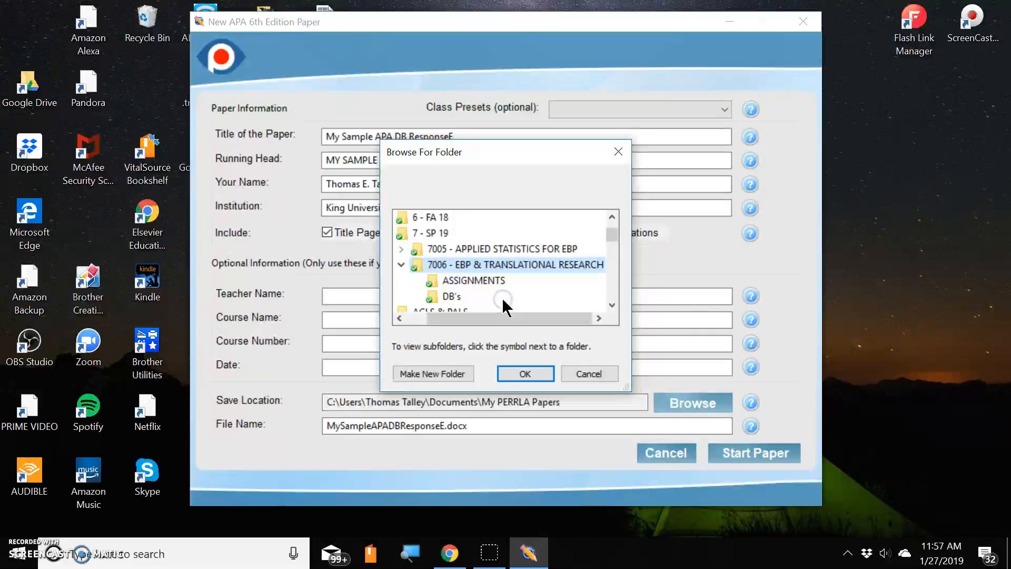
left_click(451, 297)
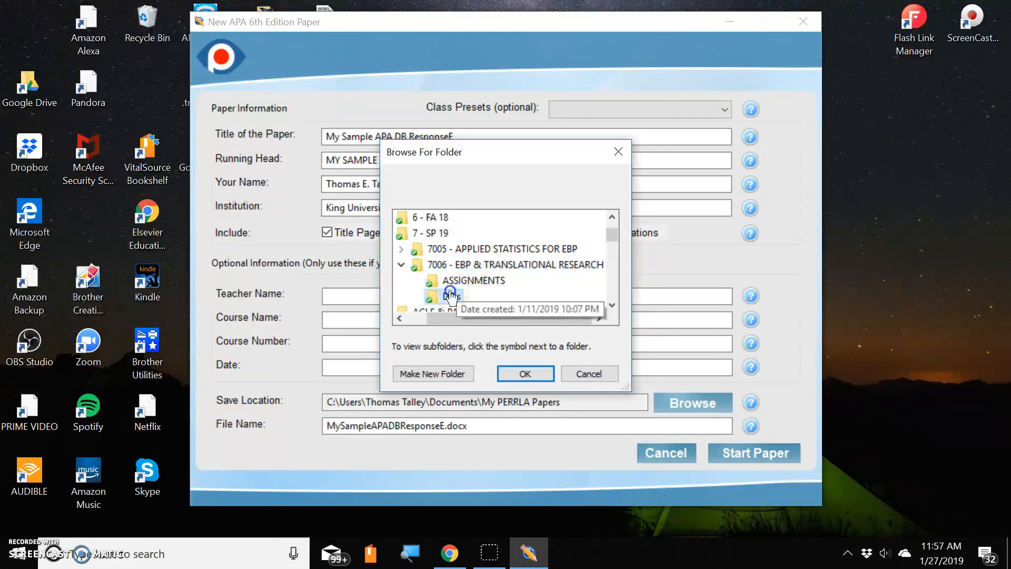
left_click(529, 373)
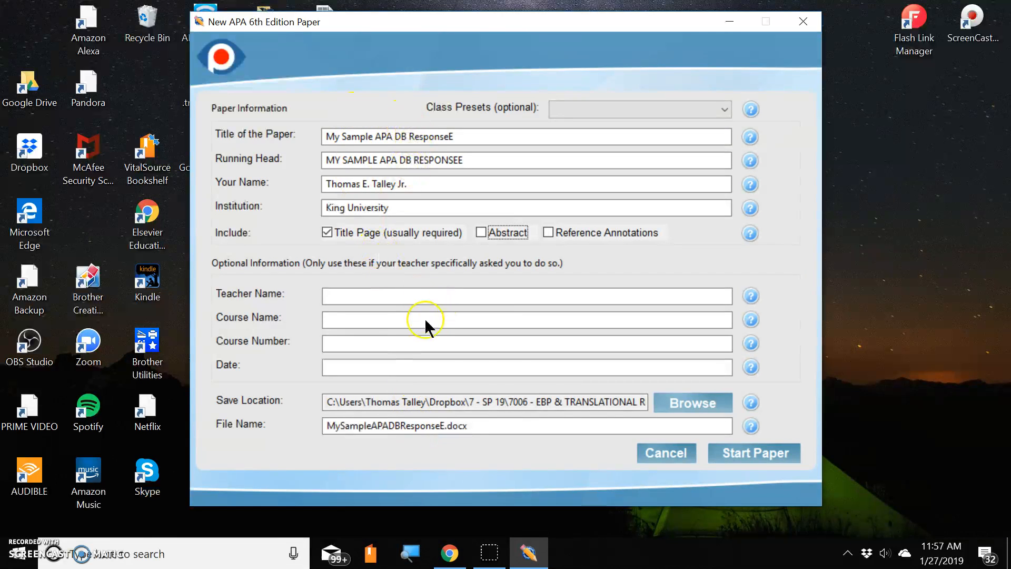
left_click(736, 452)
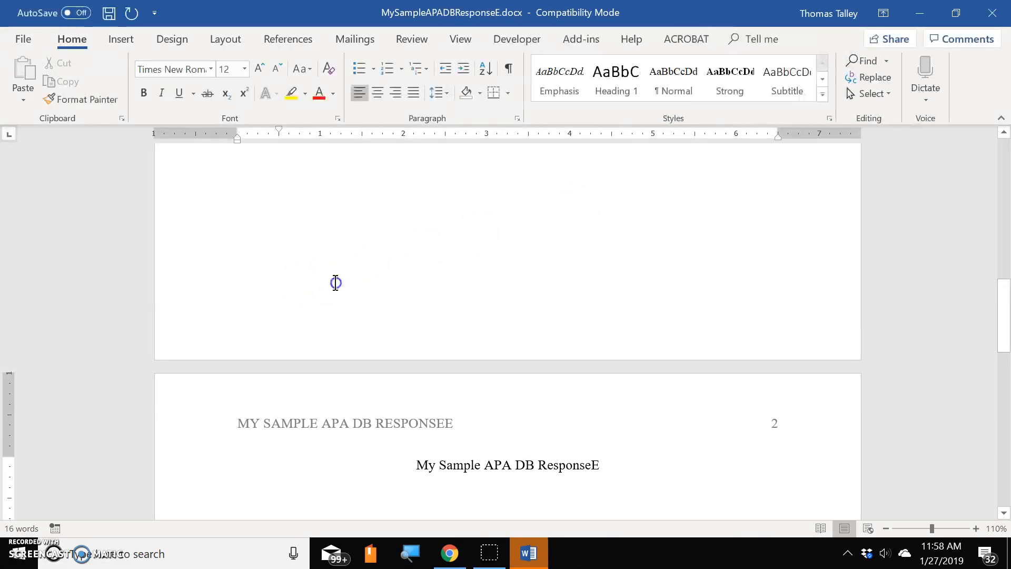
- Review the generated paper's title page, running head and second-page heading in Word
scroll(339, 311, "up", 3)
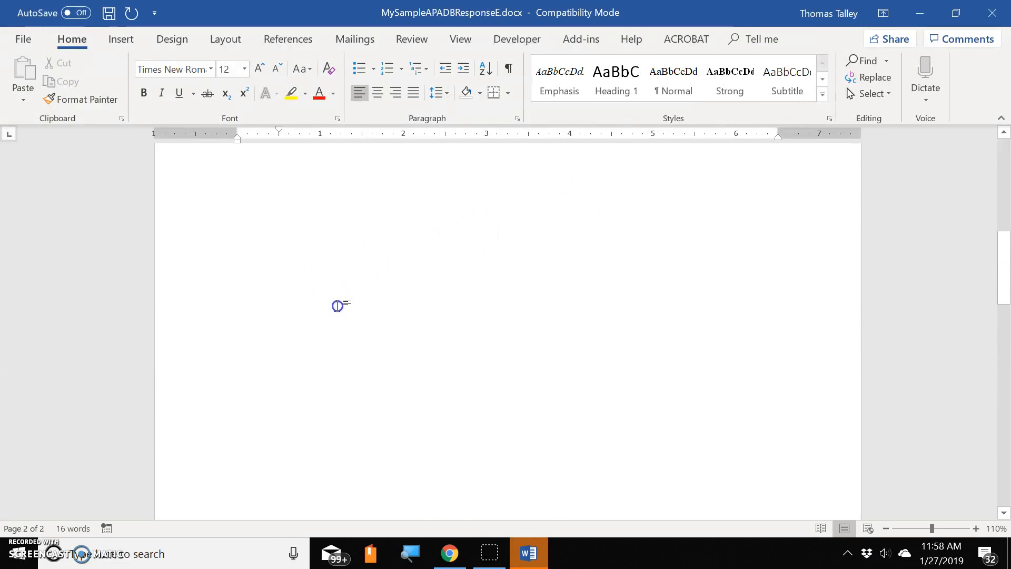
scroll(339, 305, "down", 3)
scroll(341, 298, "up", 5)
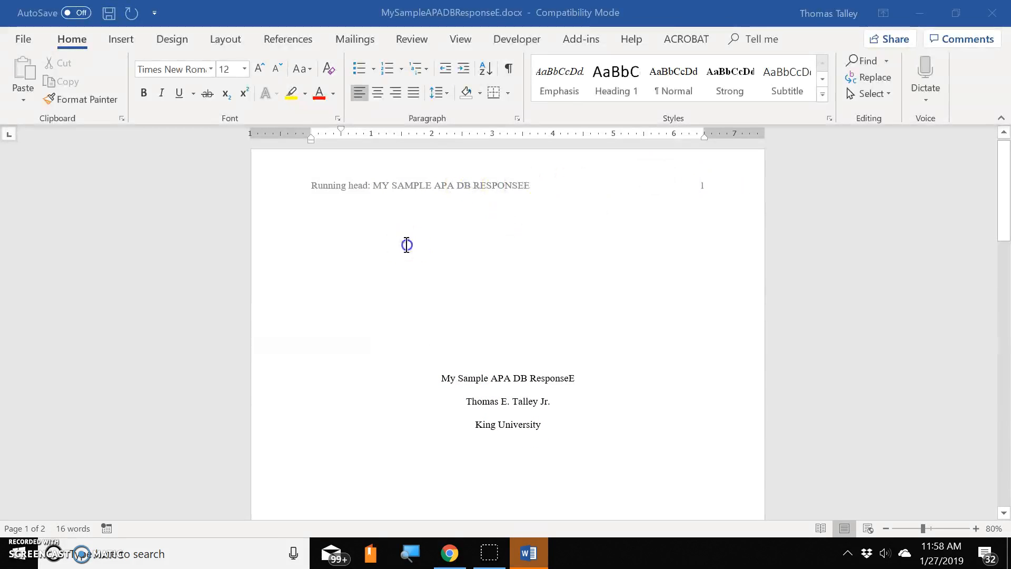
scroll(408, 242, "down", 3)
scroll(425, 222, "down", 8)
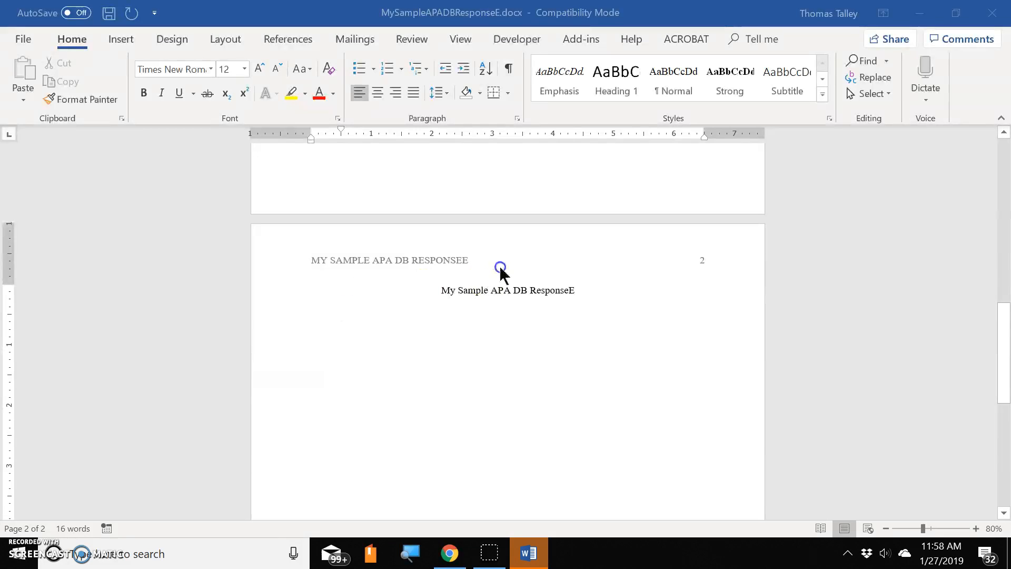
scroll(523, 251, "up", 4)
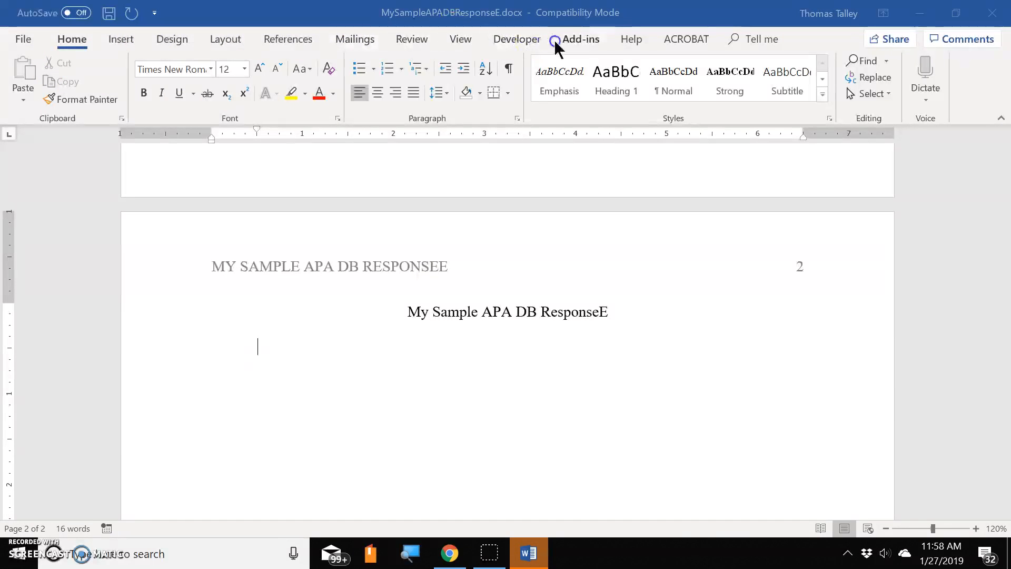
- Display the PERRLA add-in commands and look over the paper's title page
left_click(592, 42)
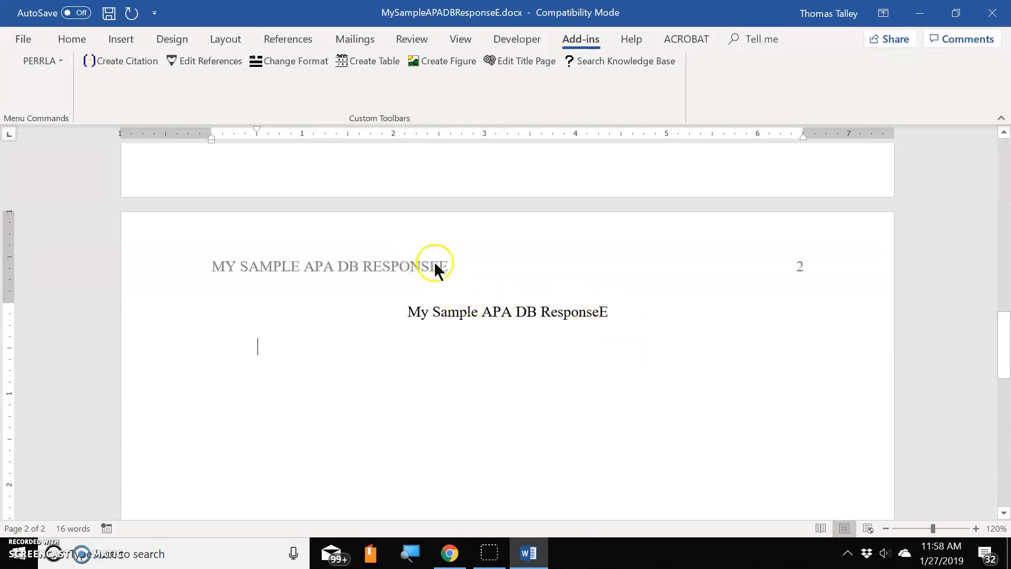
scroll(436, 274, "up", 5)
scroll(456, 280, "up", 5)
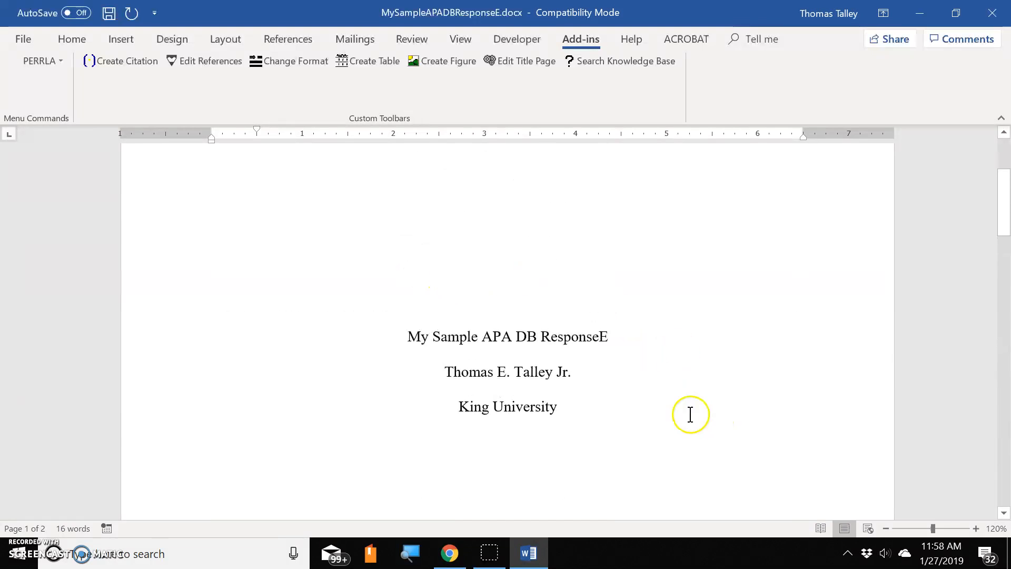
scroll(571, 348, "down", 5)
scroll(609, 416, "down", 6)
left_click(607, 399)
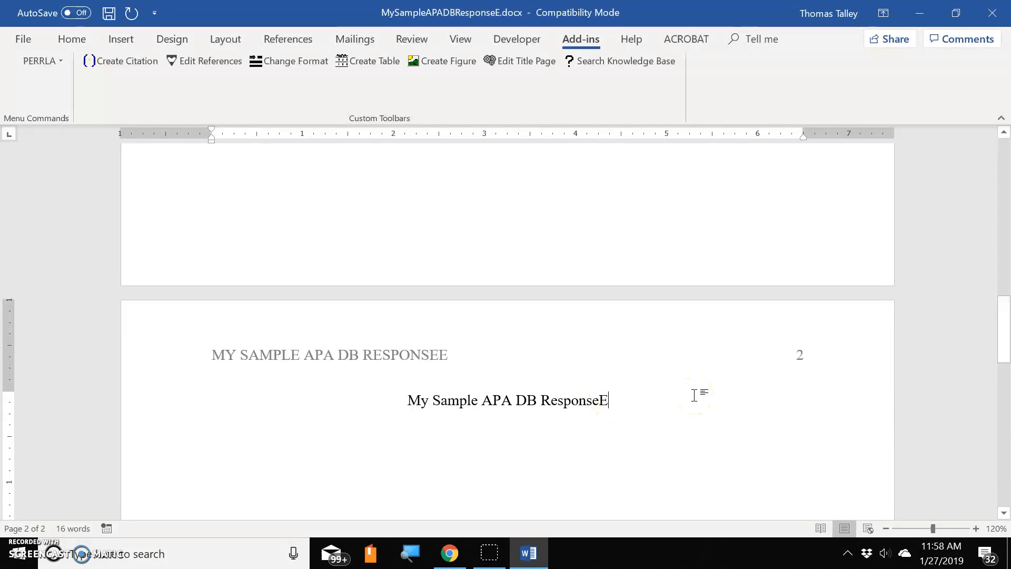
key("BackSpace")
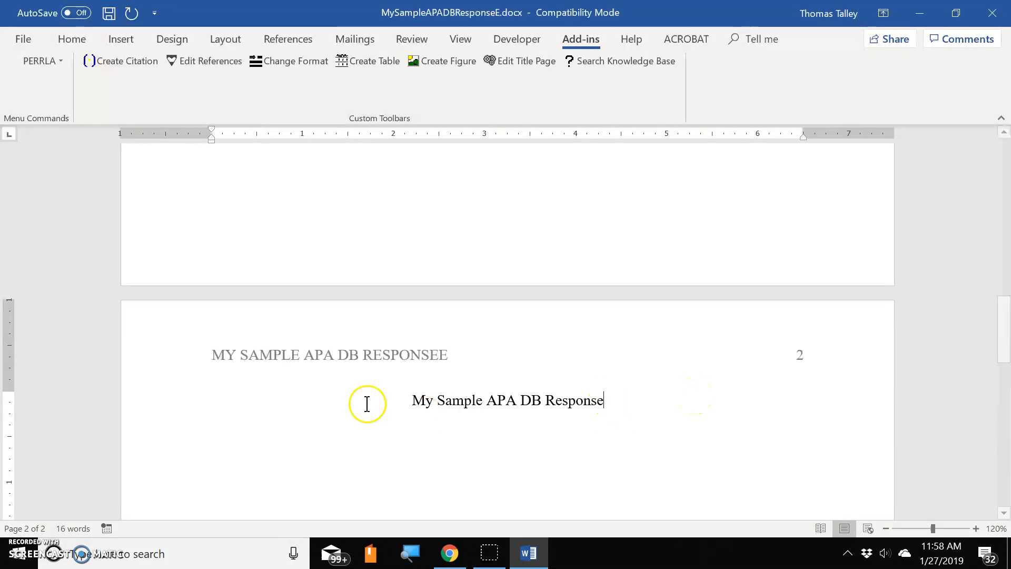
scroll(379, 379, "up", 6)
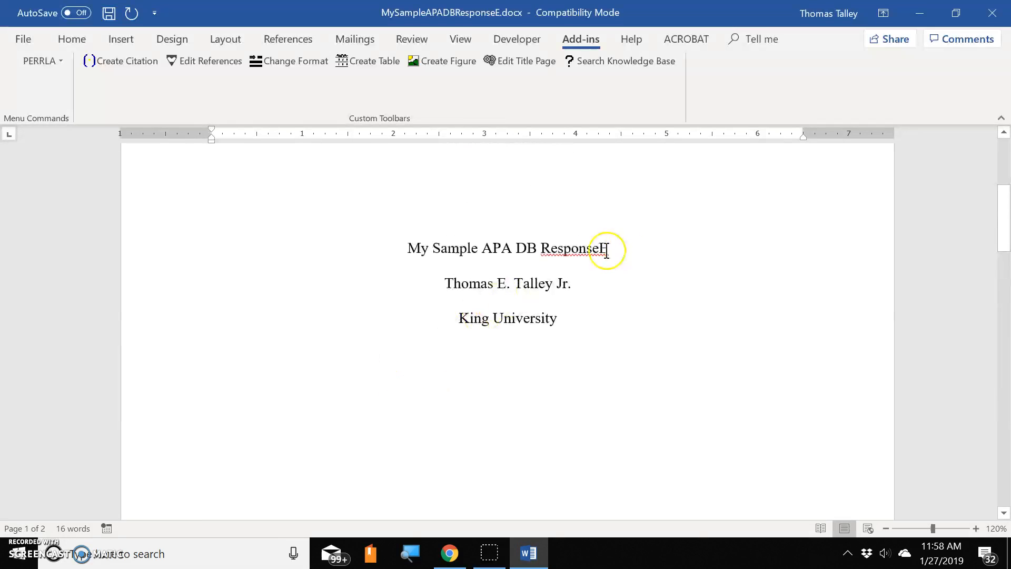
scroll(614, 261, "down", 6)
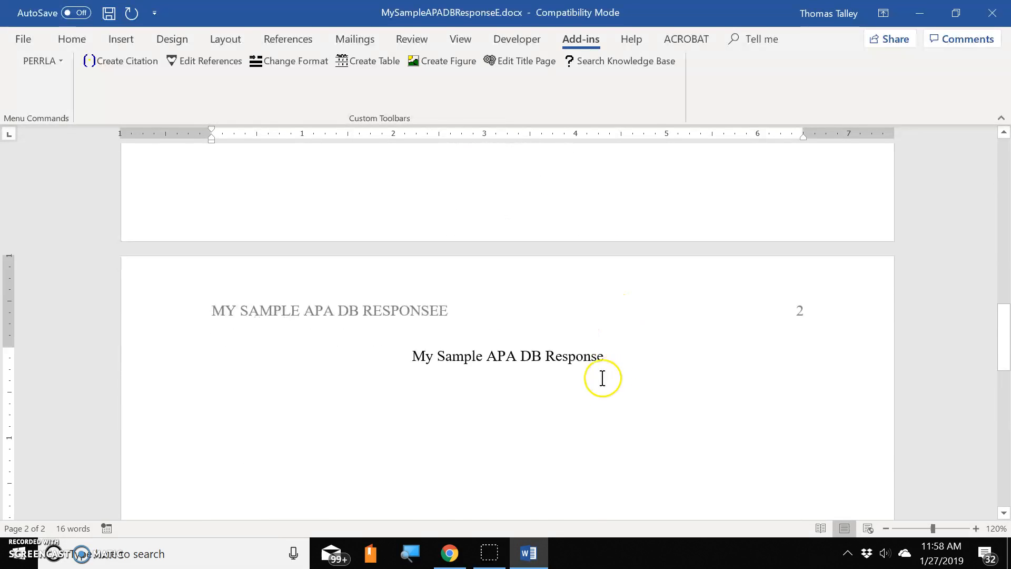
type("E")
- Undo the manual heading edit and change the paper's title to "My Sample APA DB Response" in the title page information
key("ctrl+s")
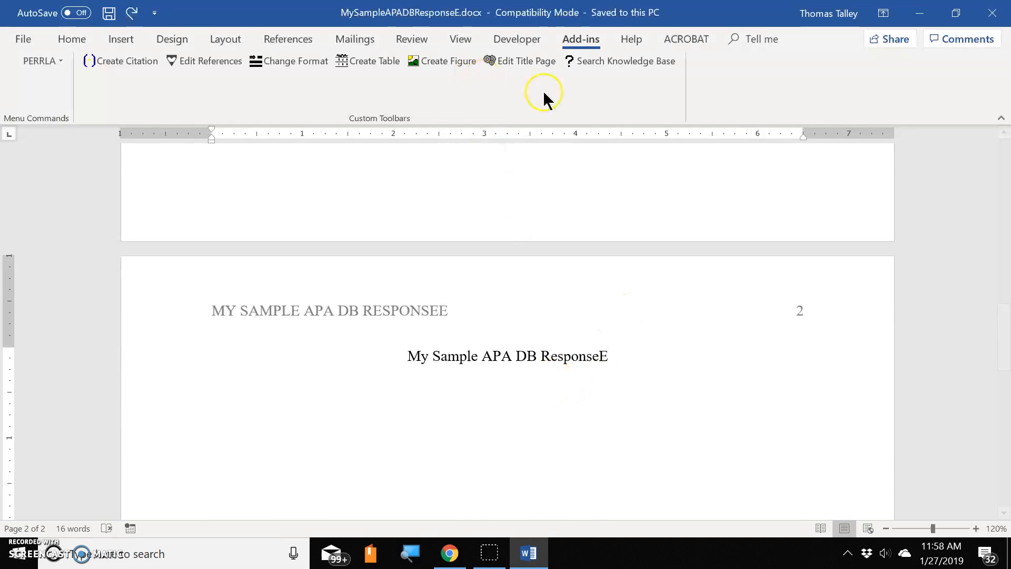
left_click(524, 63)
left_click(566, 109)
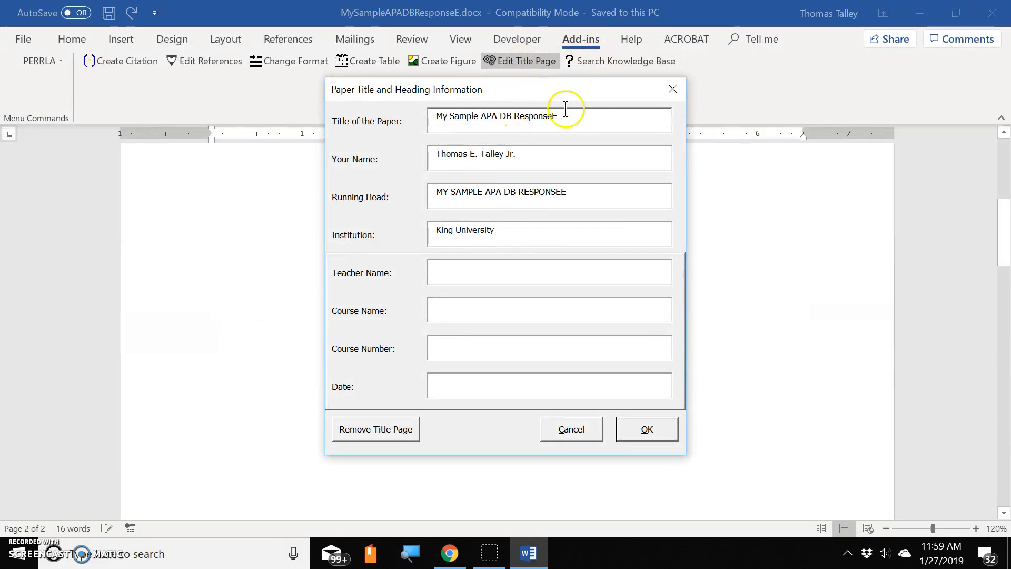
left_click(592, 121)
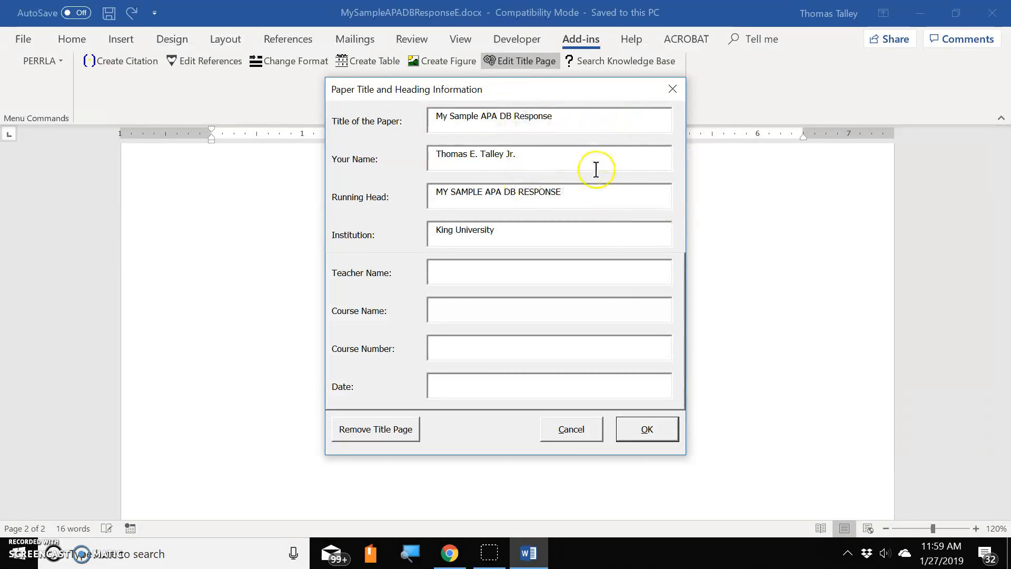
type("vvvvvv")
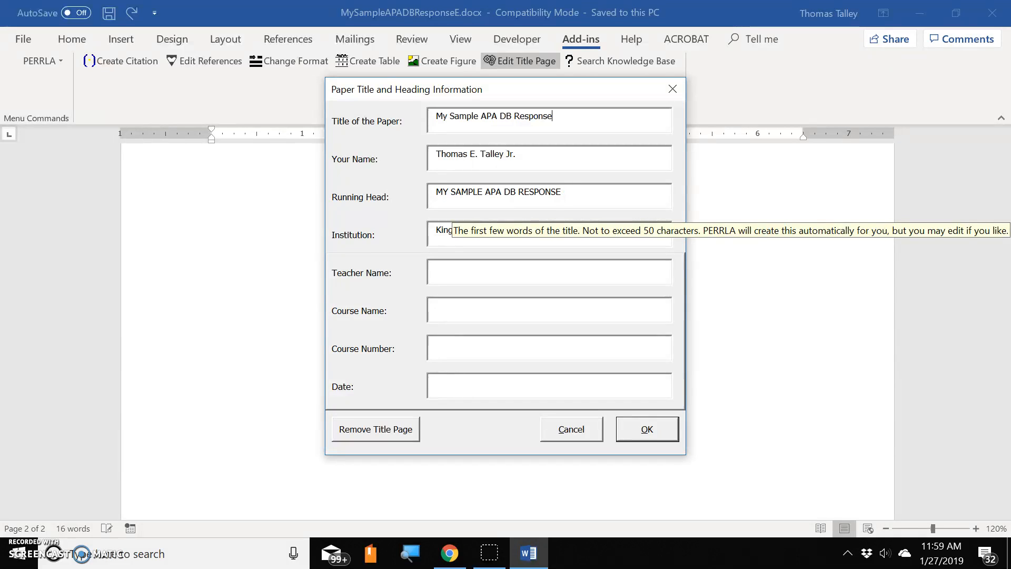
left_click(647, 427)
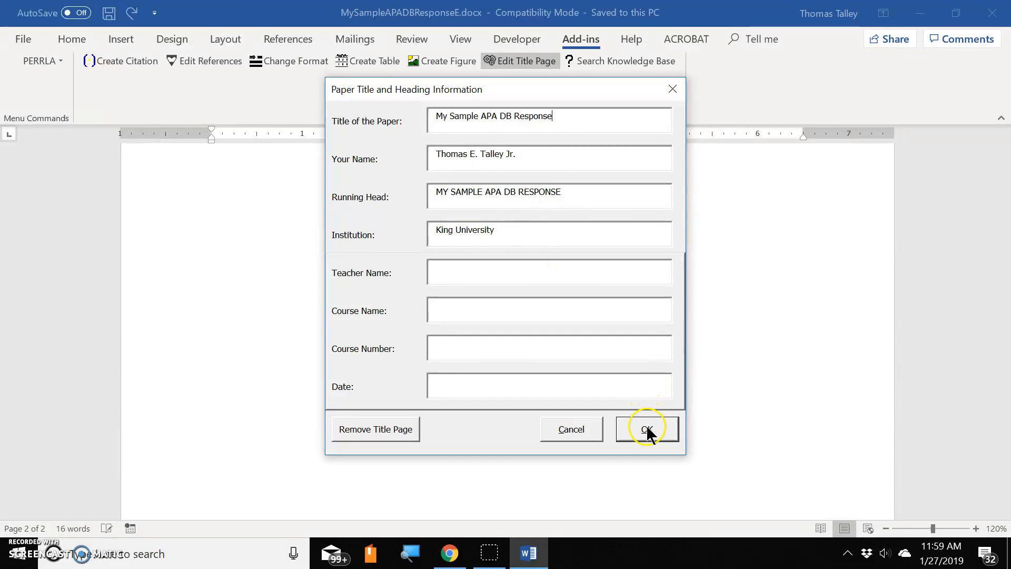
- Enter the placeholder body text "Safsadsdaffjl dkdkdk dl;afjsdalk and now I am ready for my first citation" below the heading on page 2
scroll(628, 393, "down", 3)
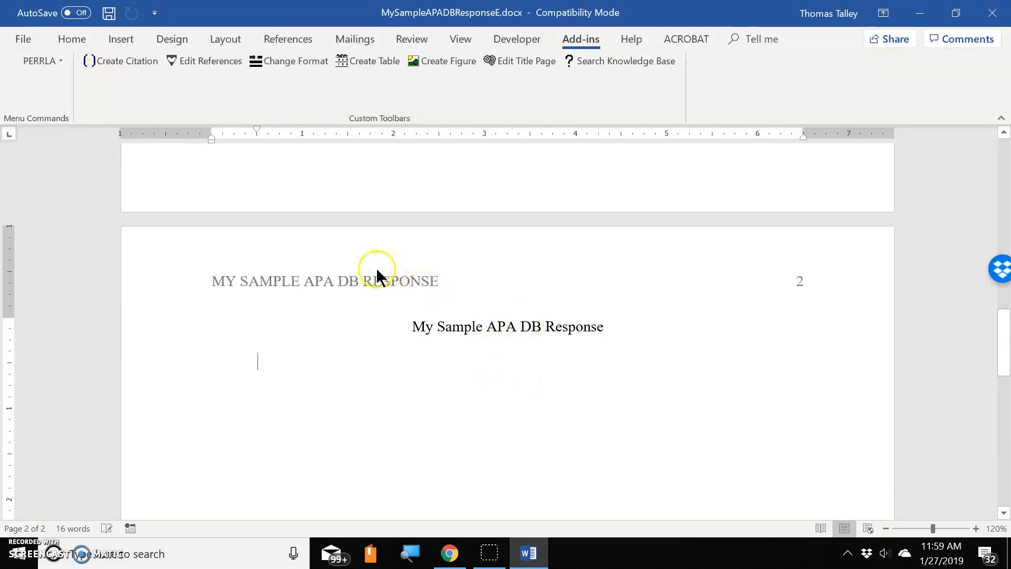
scroll(416, 293, "down", 10)
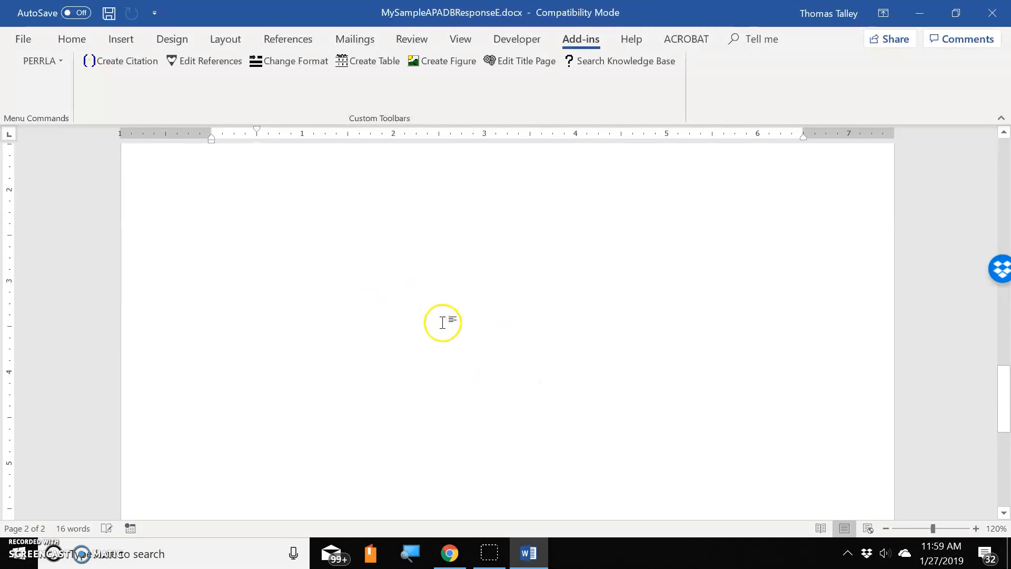
scroll(440, 320, "up", 15)
scroll(514, 326, "up", 2)
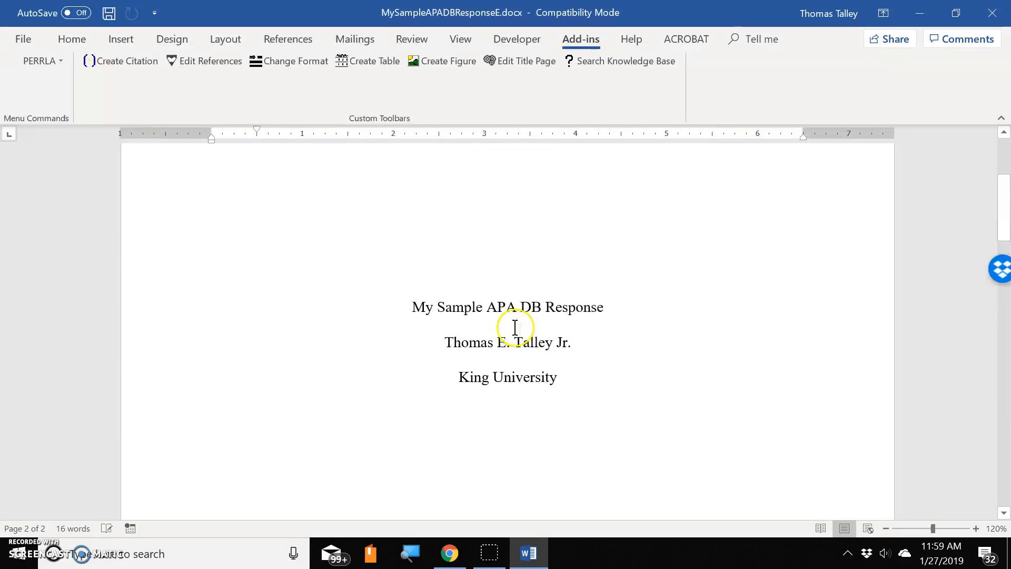
scroll(551, 332, "down", 7)
scroll(550, 348, "down", 4)
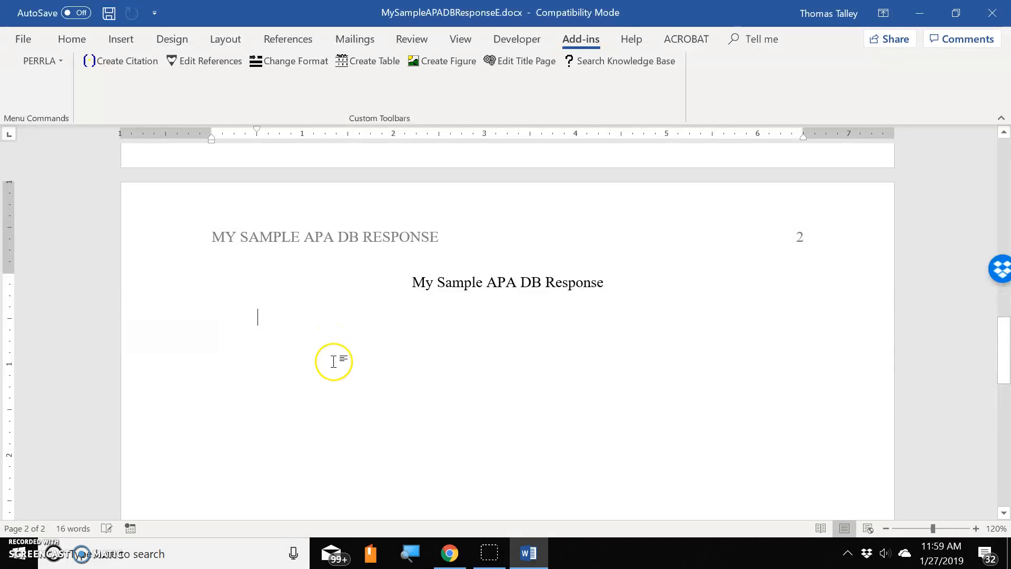
left_click(322, 380)
type("sa")
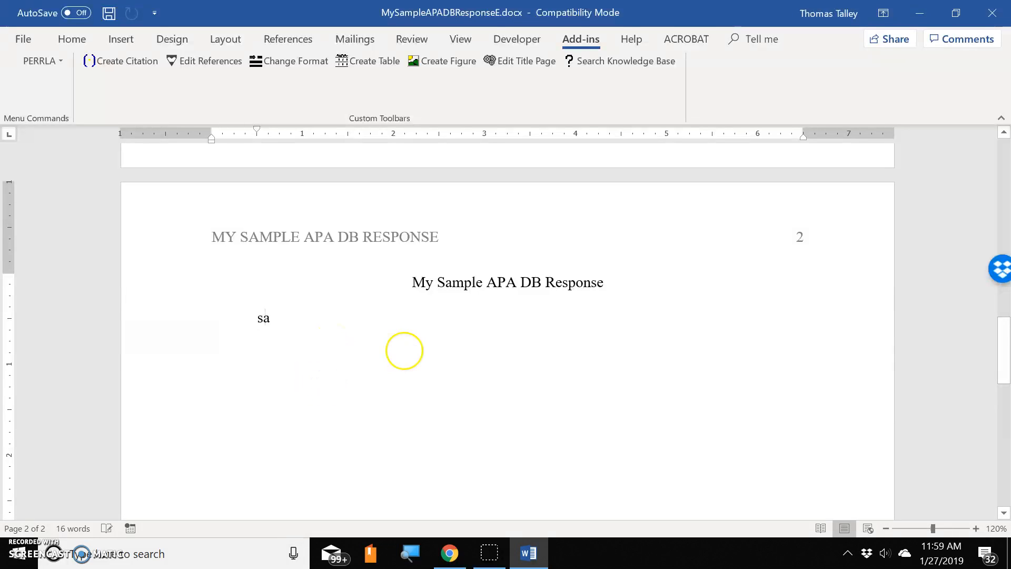
type("fsadsdaffjl dkdkdk dl;afjsdalk and now I am ready for my firs")
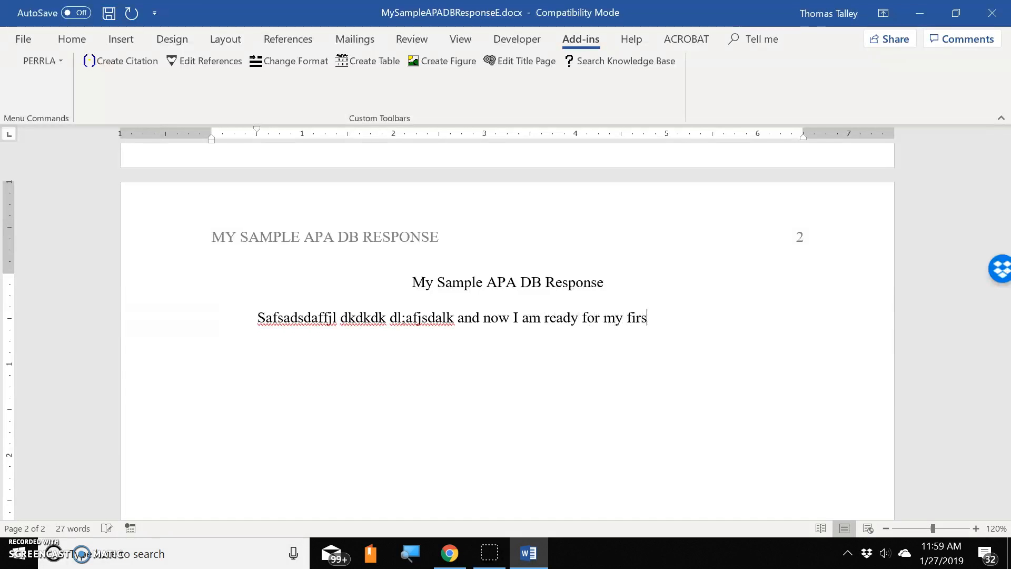
type(" tio")
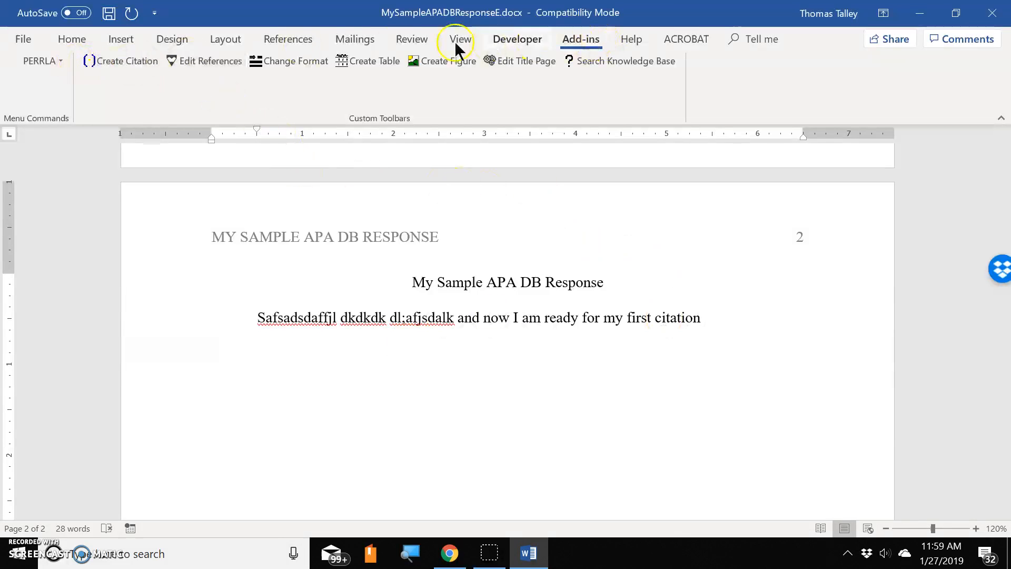
- Add the saved 2009 reference "What we mean by social determinants of health" to the paper through Create Citation
left_click(131, 63)
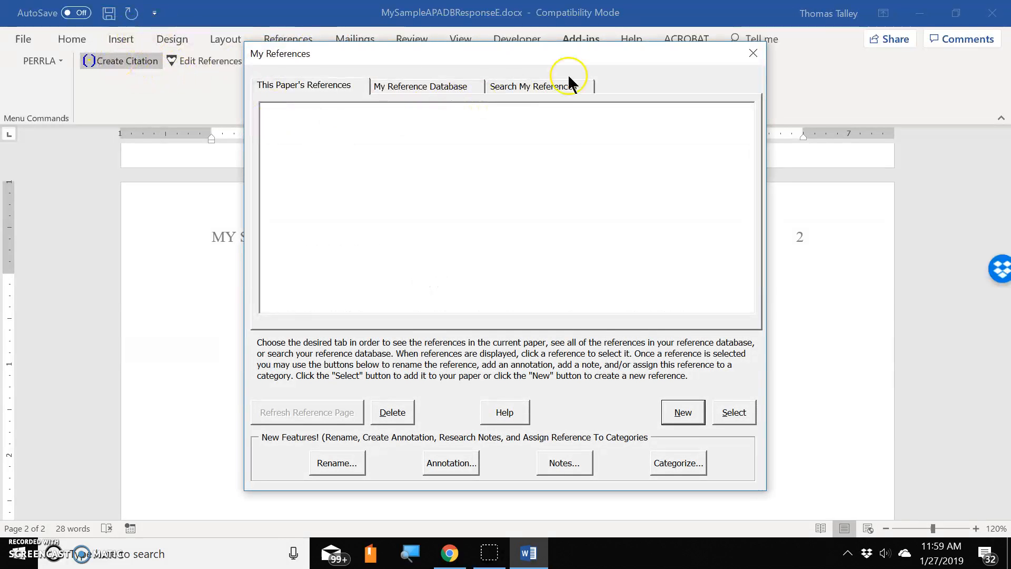
left_click(545, 85)
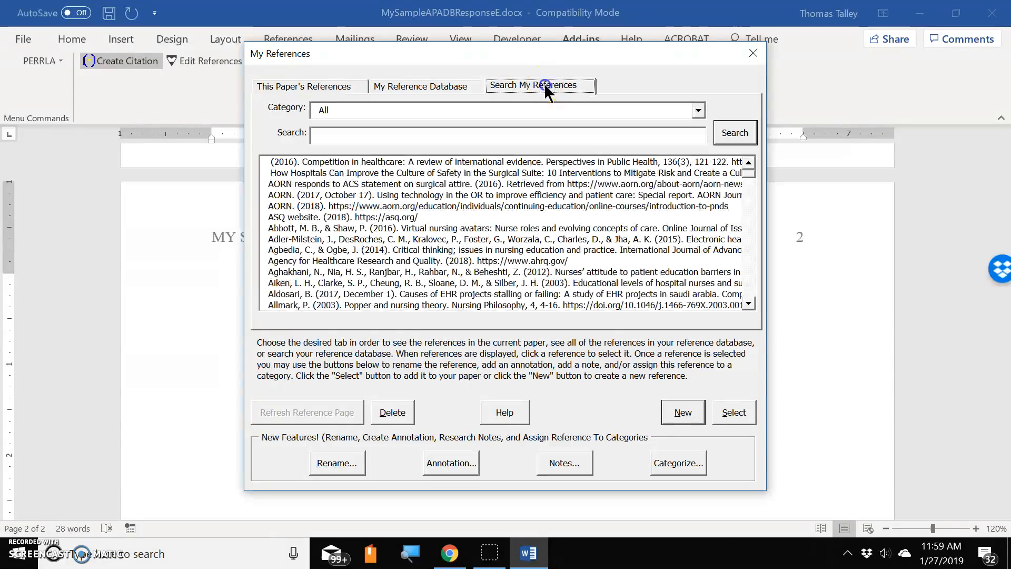
left_click(752, 285)
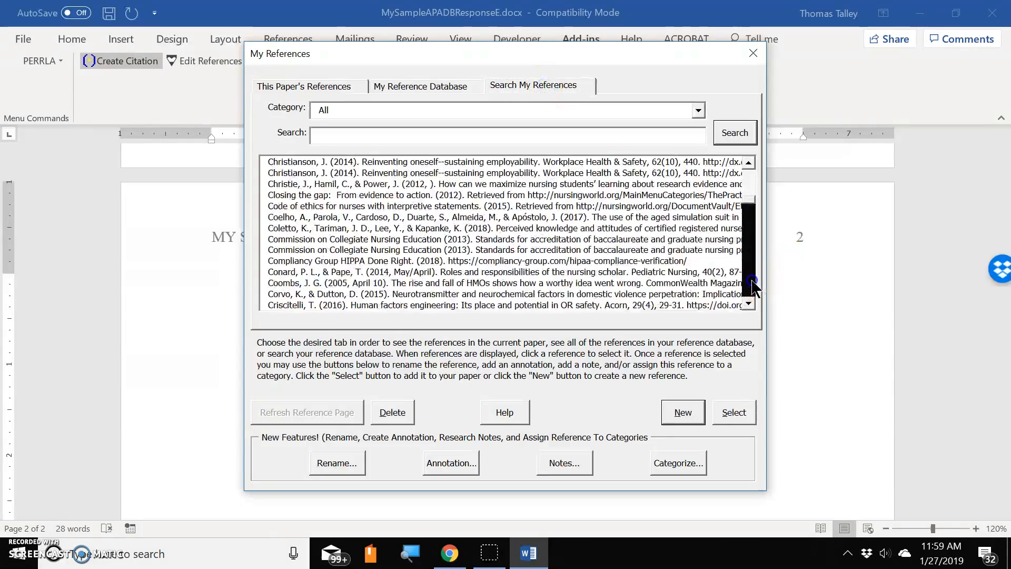
left_click_drag(753, 285, 757, 306)
left_click(745, 265)
left_click(745, 235)
left_click(744, 159)
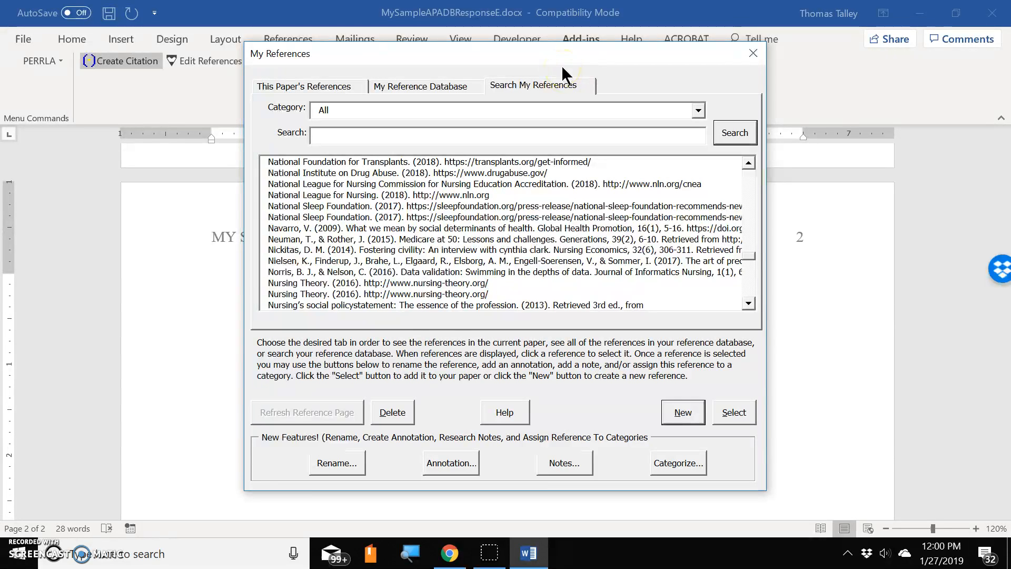
left_click(478, 87)
left_click(413, 227)
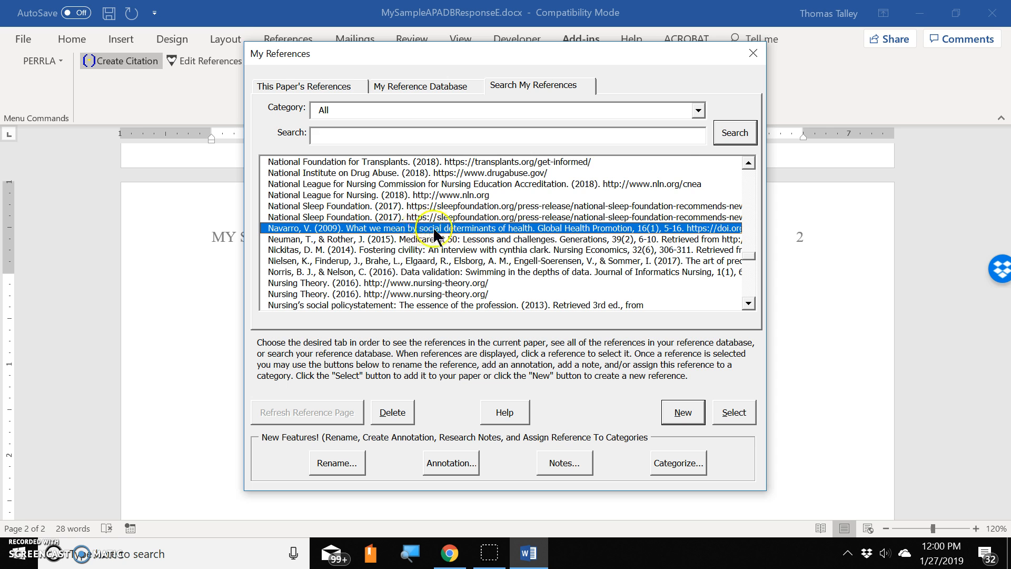
double_click(433, 227)
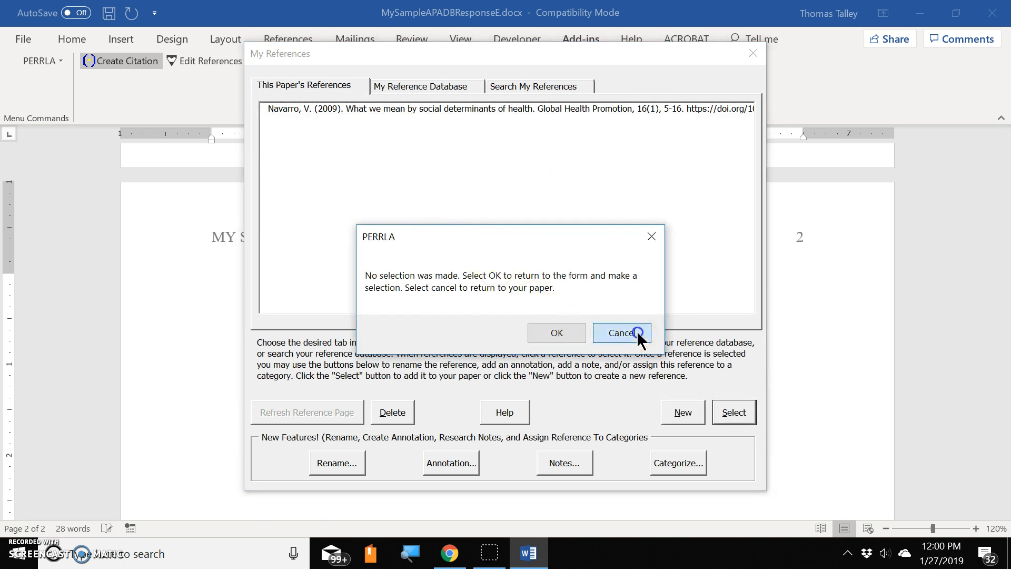
left_click(610, 331)
- Add the saved 2003 reference "Educational levels of hospital nurses and surgical patient mortality" to the paper and close the references dialog
scroll(276, 412, "down", 3)
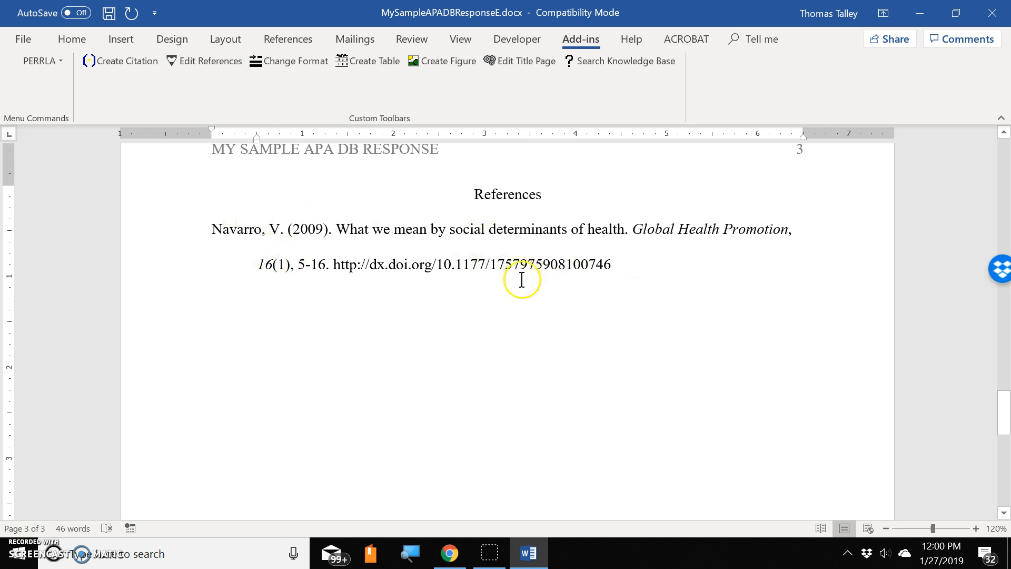
scroll(549, 274, "up", 1)
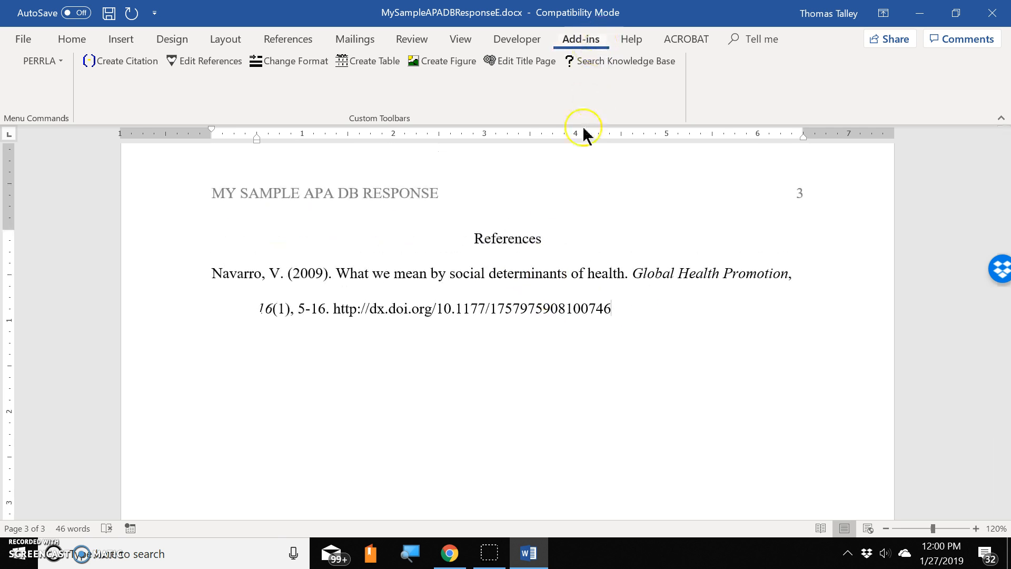
left_click(106, 62)
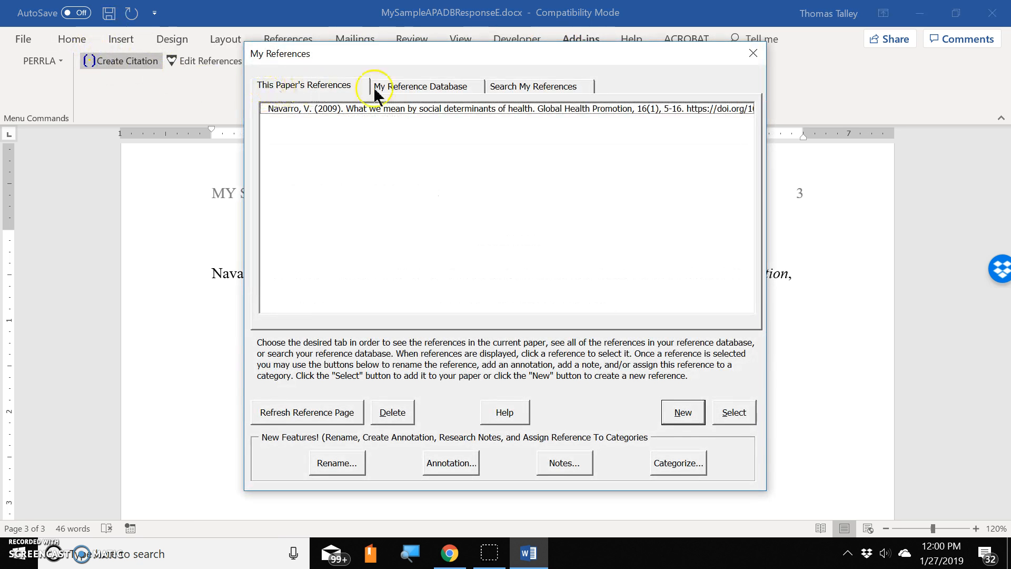
left_click(551, 85)
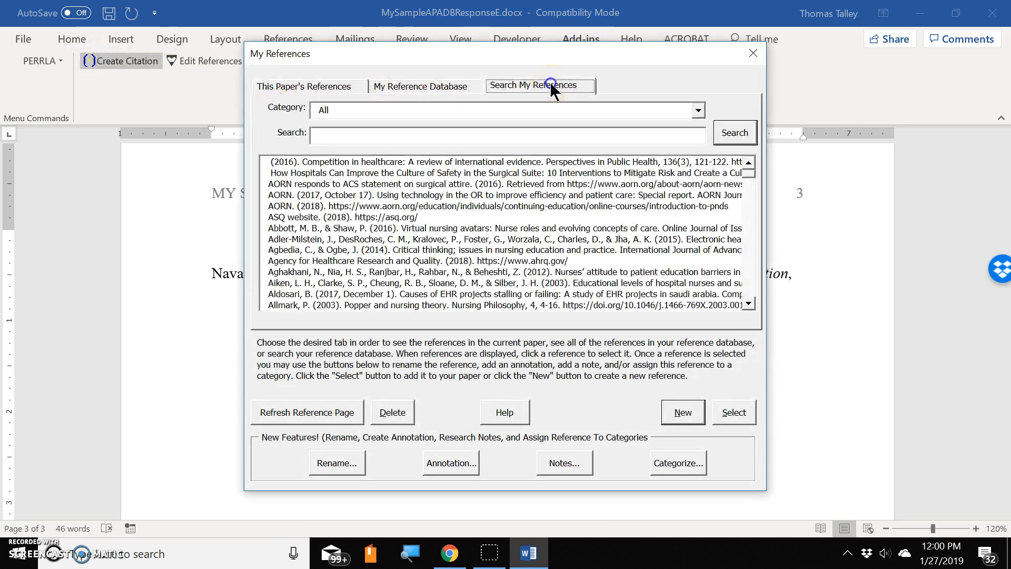
left_click(742, 283)
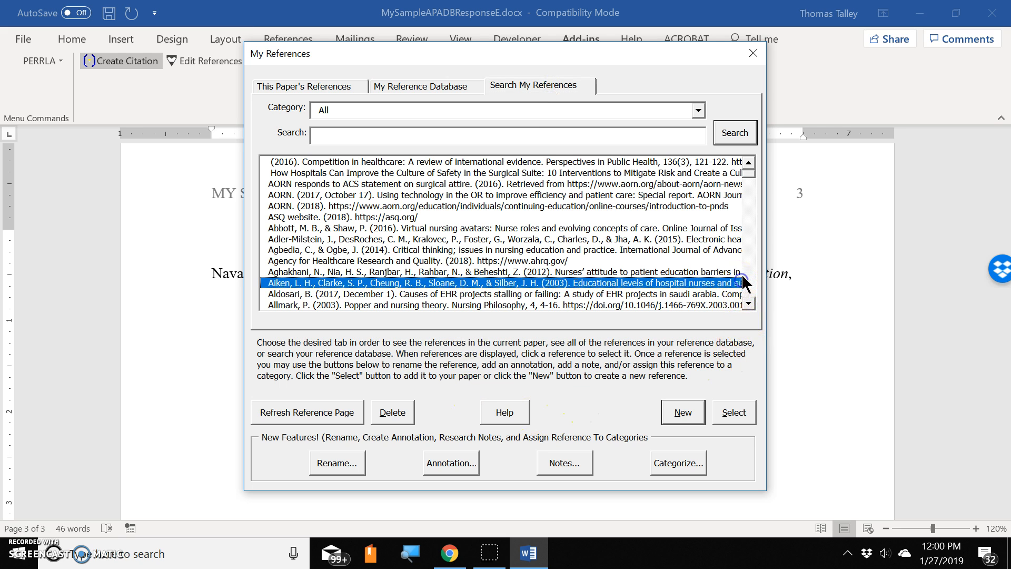
left_click(737, 413)
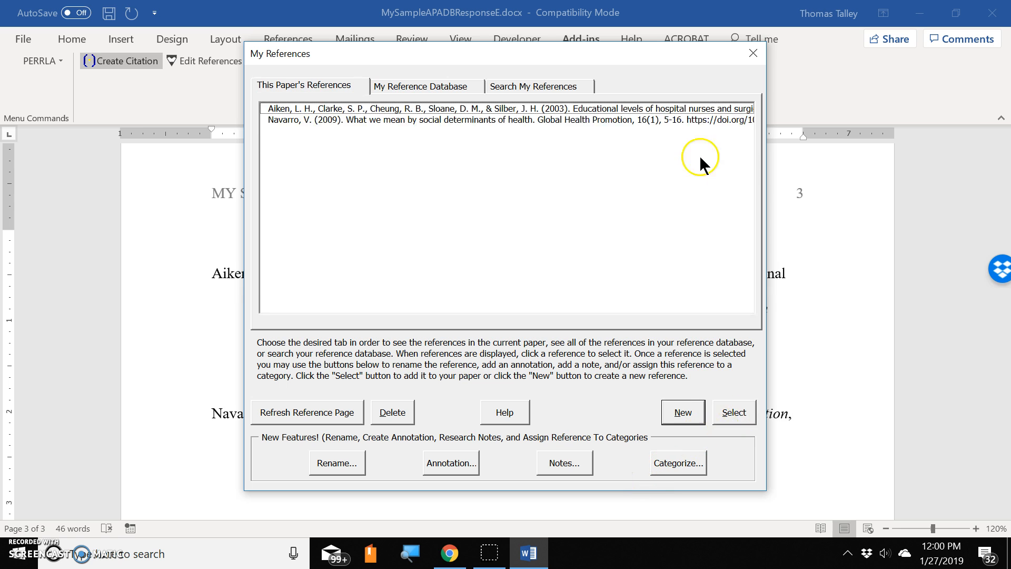
left_click(754, 53)
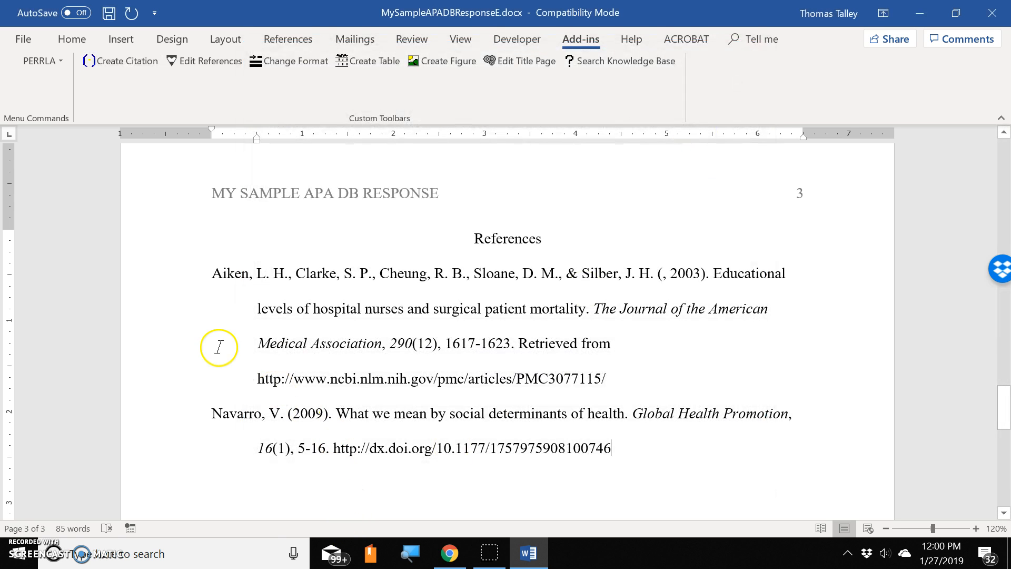
- Place the cursor after "my first citation" on page 2 and begin a citation with a new reference
scroll(600, 445, "down", 1)
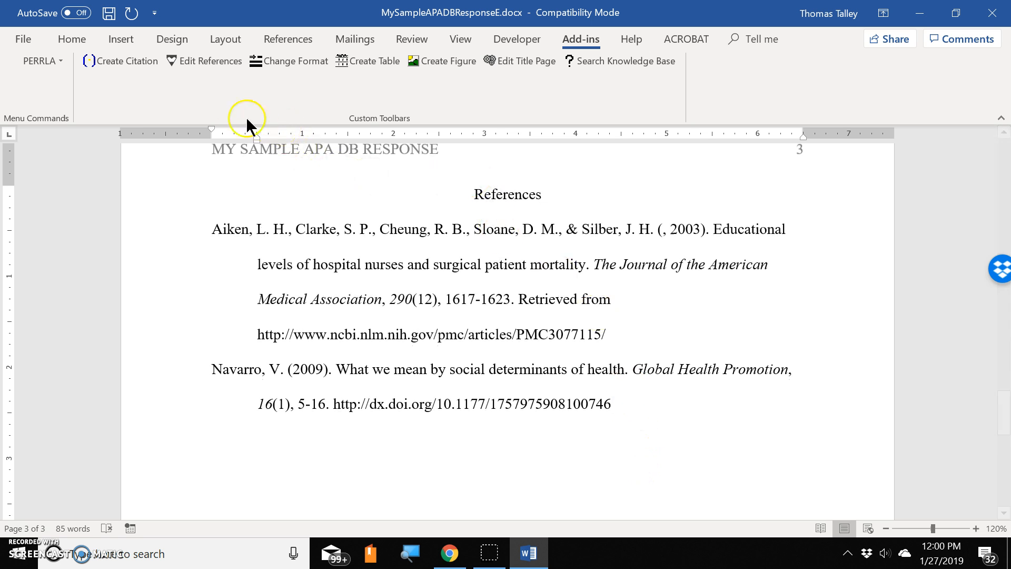
scroll(679, 420, "up", 10)
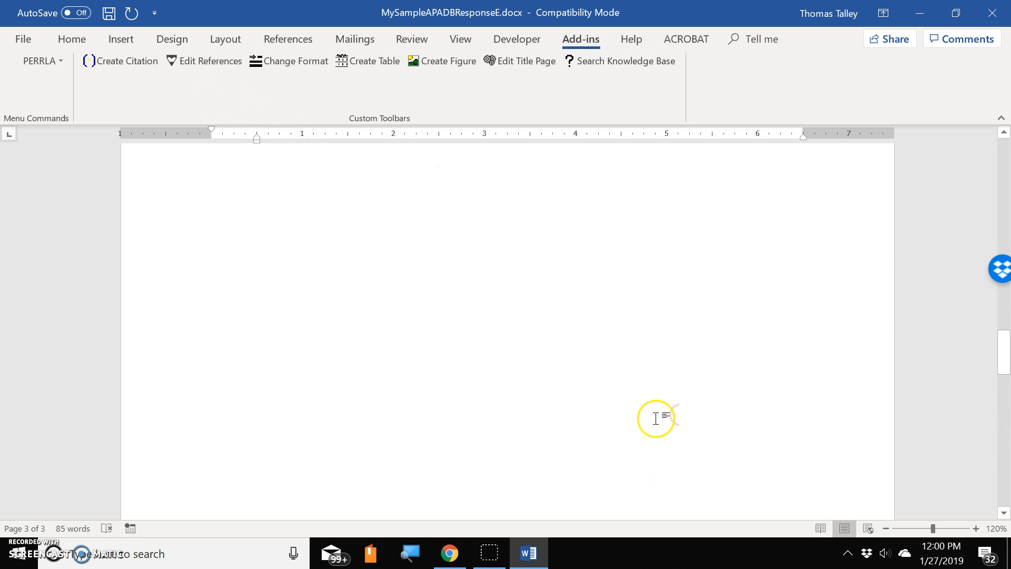
scroll(648, 422, "up", 3)
scroll(646, 422, "down", 2)
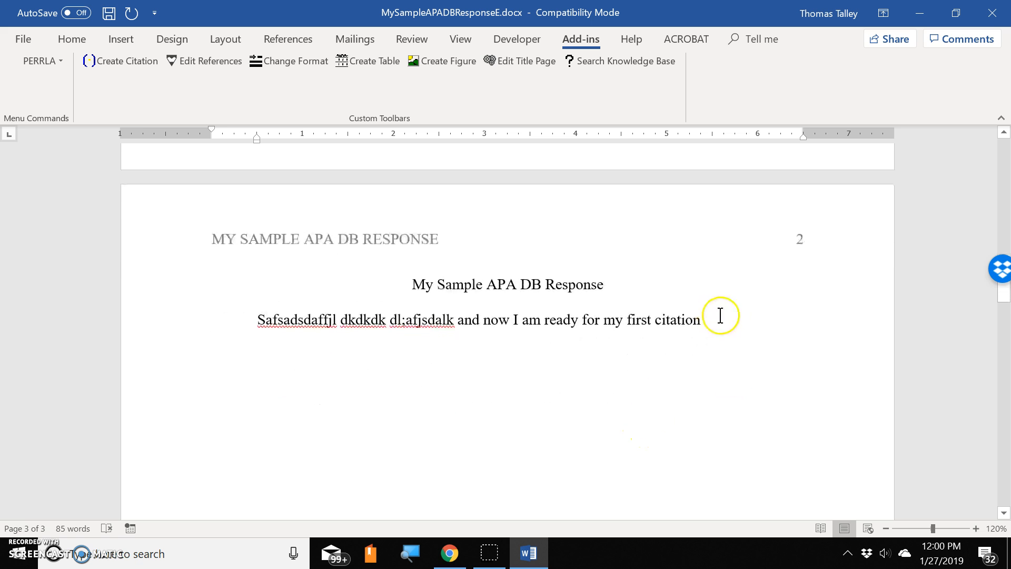
left_click(721, 316)
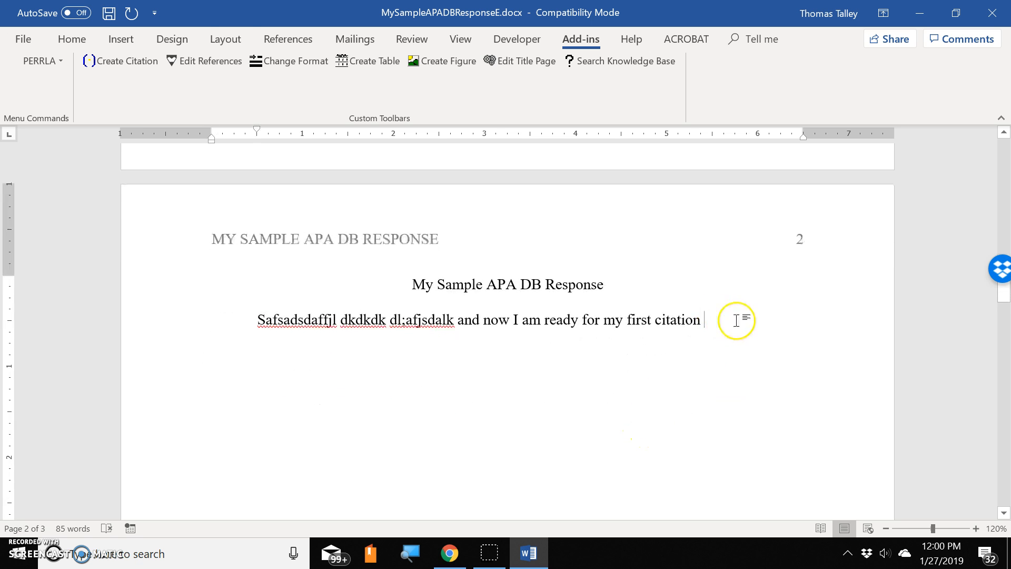
left_click(117, 62)
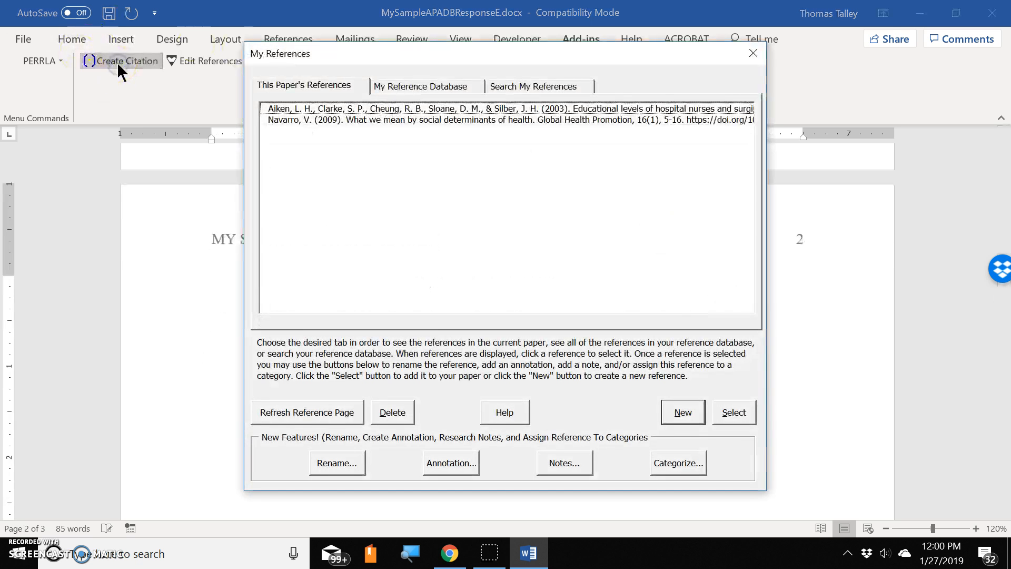
left_click(681, 412)
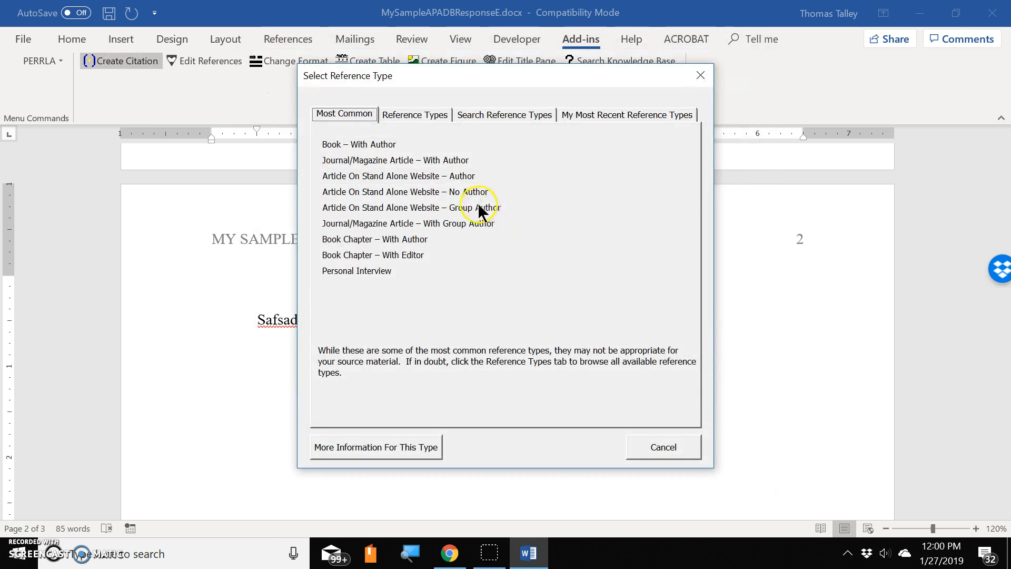
- Switch to the browser and bring up the ProQuest retinal failure article's citation in APA 6th - American Psychological Association, 6th Edition style
key("alt+Tab")
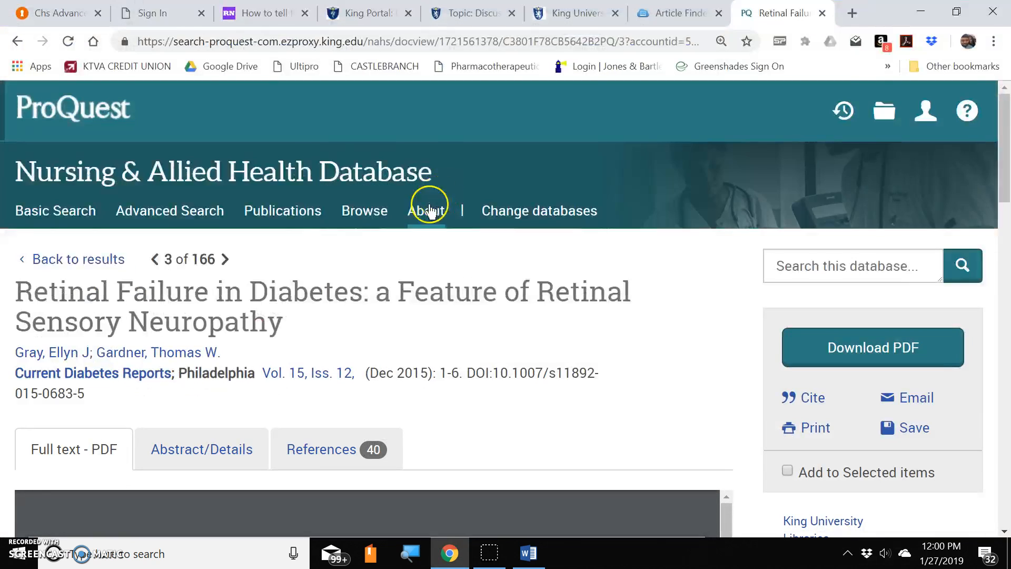
scroll(362, 241, "down", 1)
scroll(362, 241, "down", 2)
scroll(515, 248, "up", 2)
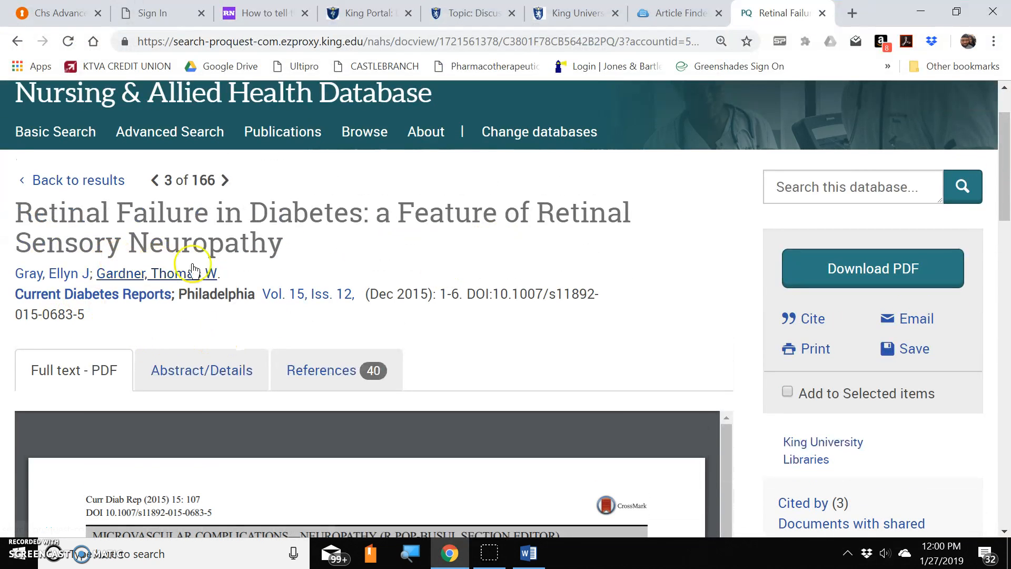
left_click(809, 323)
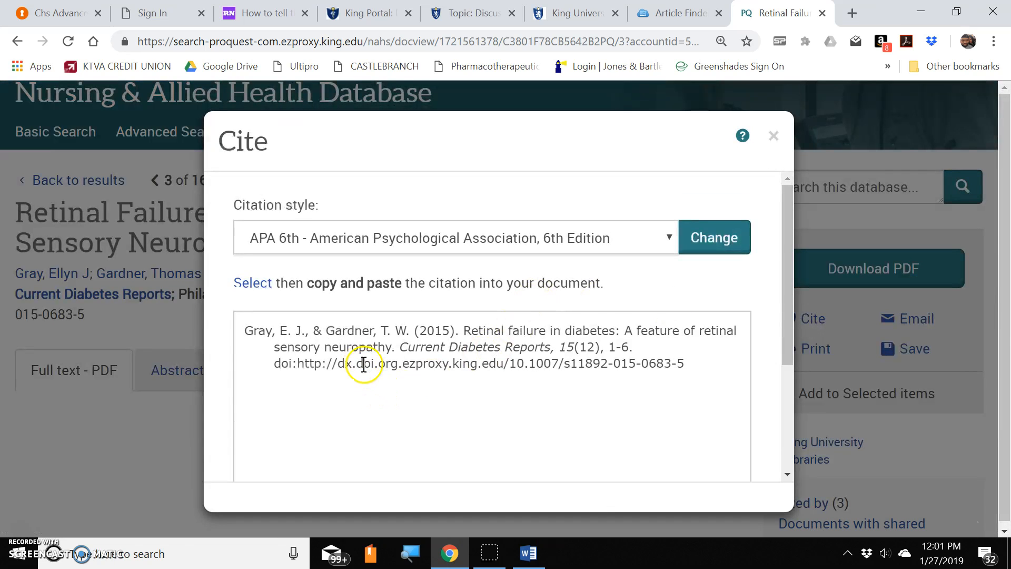
left_click(669, 238)
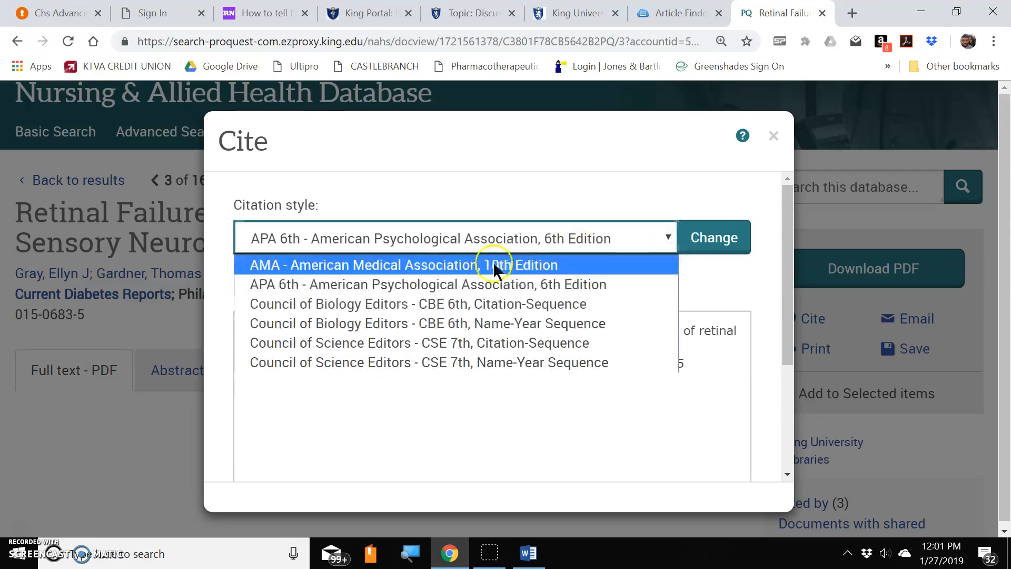
left_click(388, 295)
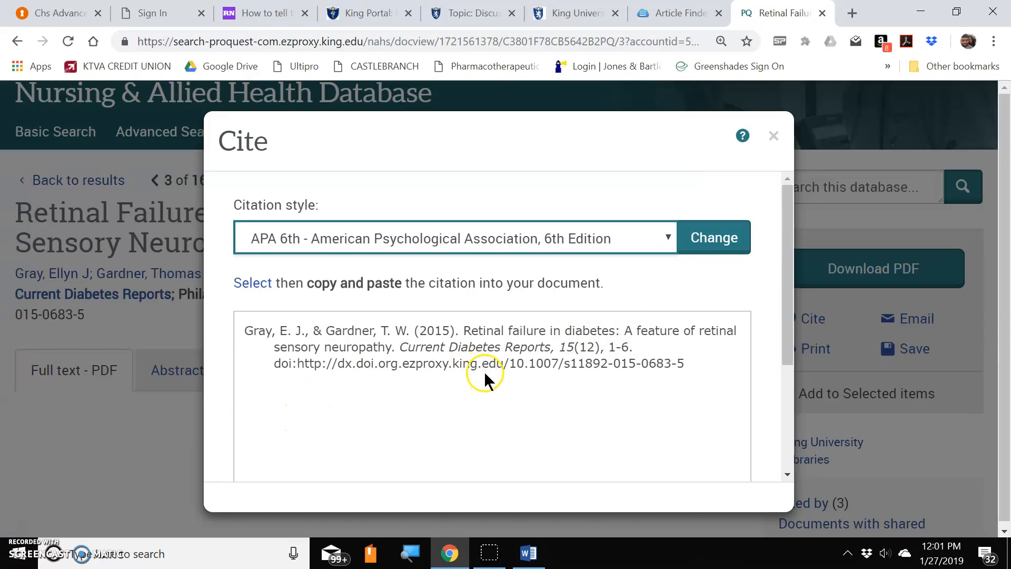
left_click(686, 362)
left_click_drag(684, 363, 530, 396)
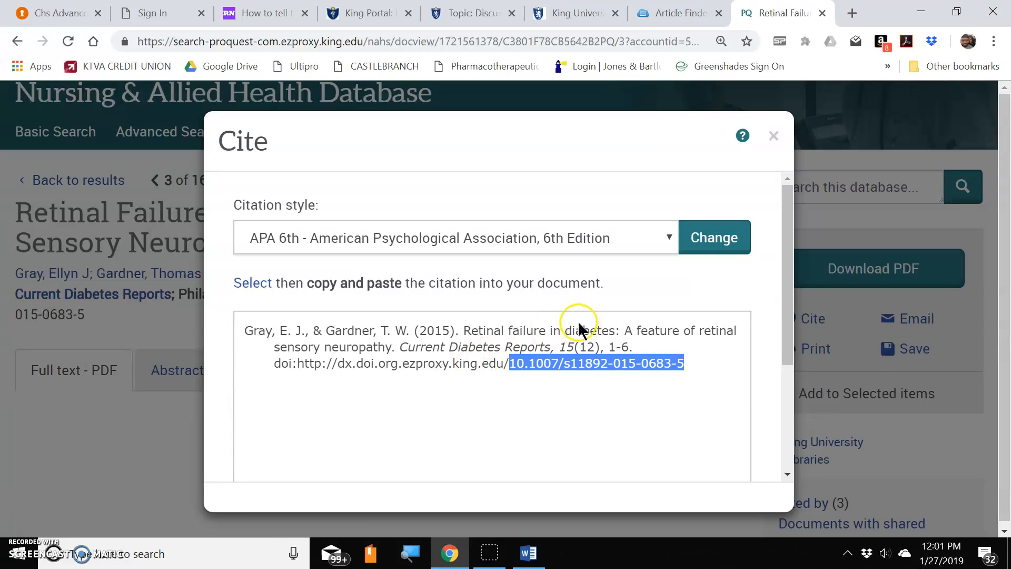
key("alt+Tab")
key("alt+Tab")
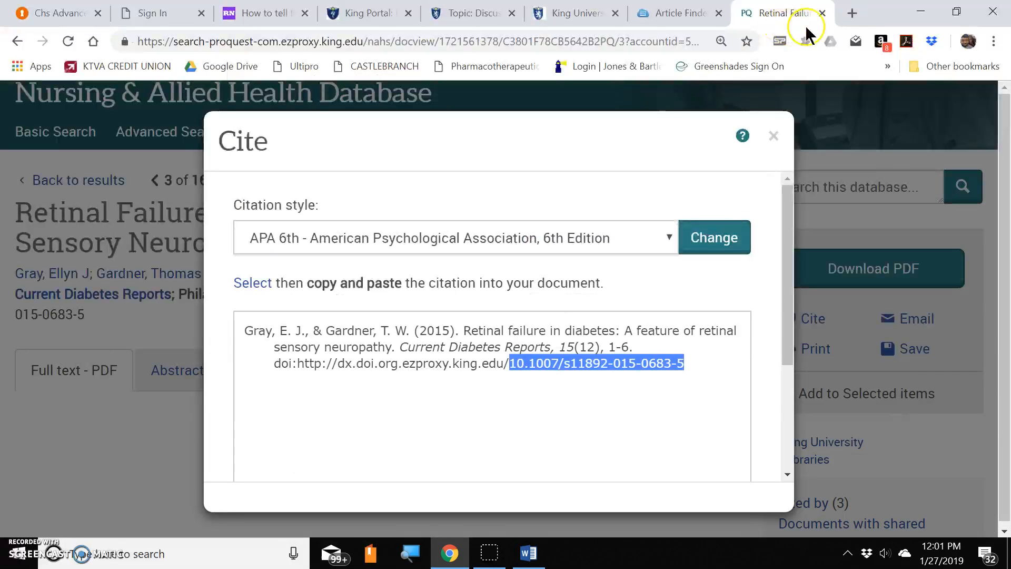
left_click(853, 13)
key("ctrl+v")
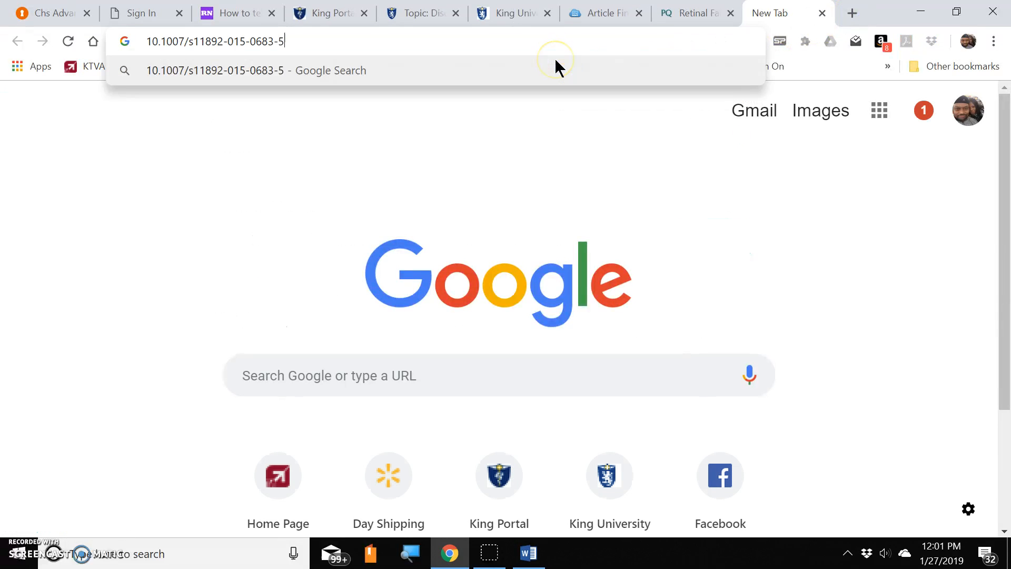
key("Return")
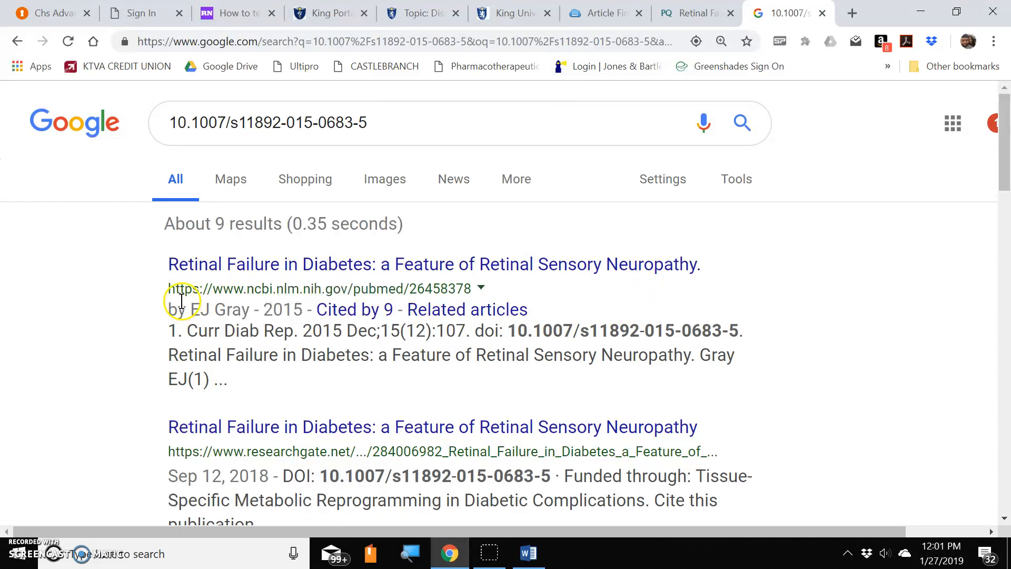
- Open the PubMed search result for the retinal failure article and examine its abstract and DOI
left_click(291, 266)
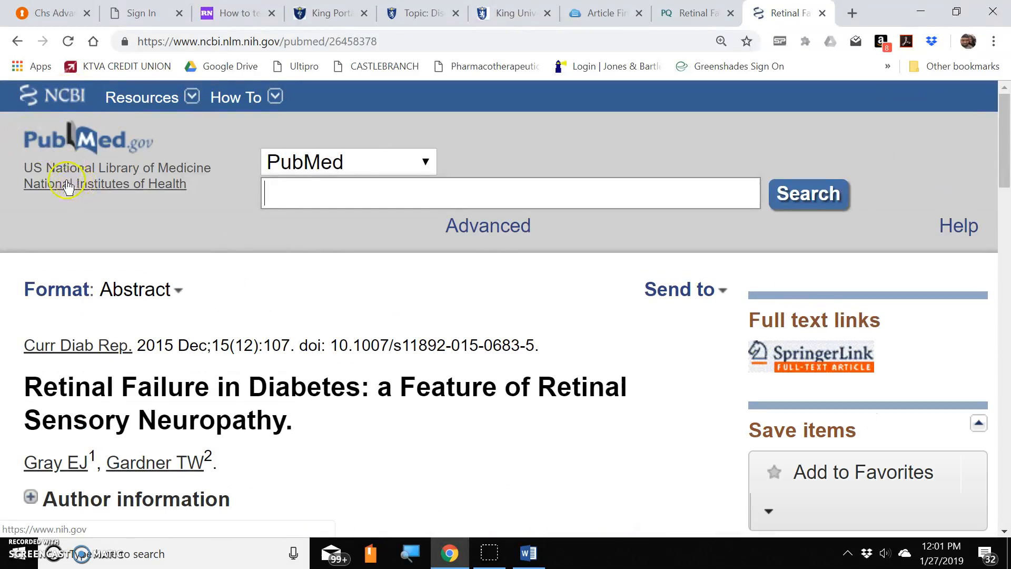
scroll(146, 334, "down", 1)
scroll(145, 334, "down", 10)
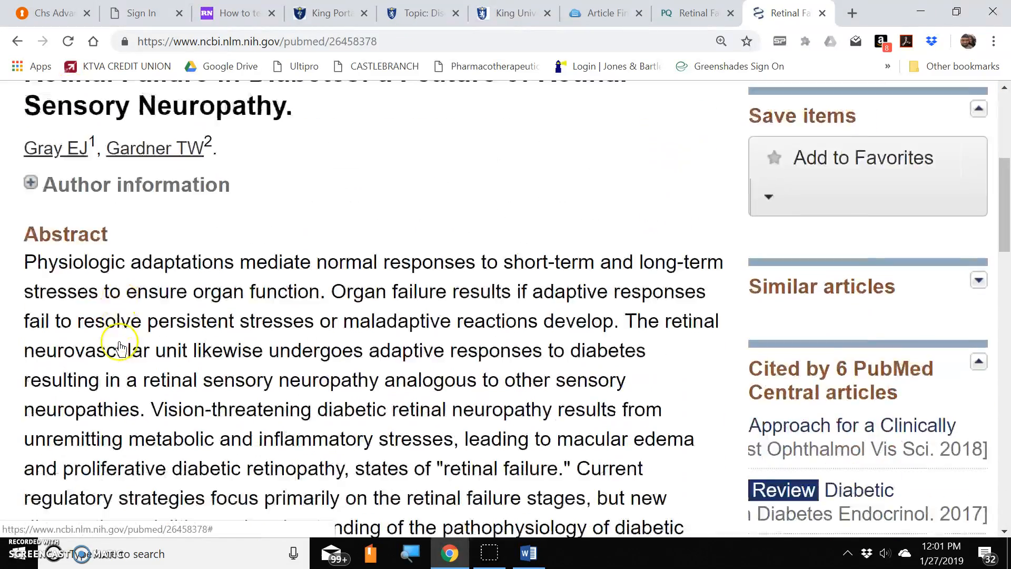
scroll(119, 347, "down", 2)
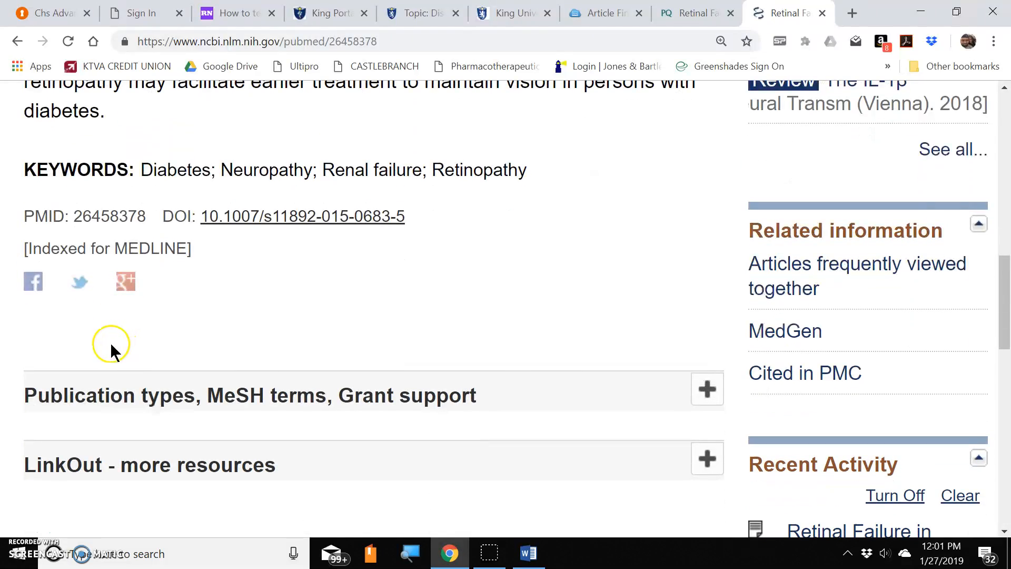
scroll(664, 89, "up", 6)
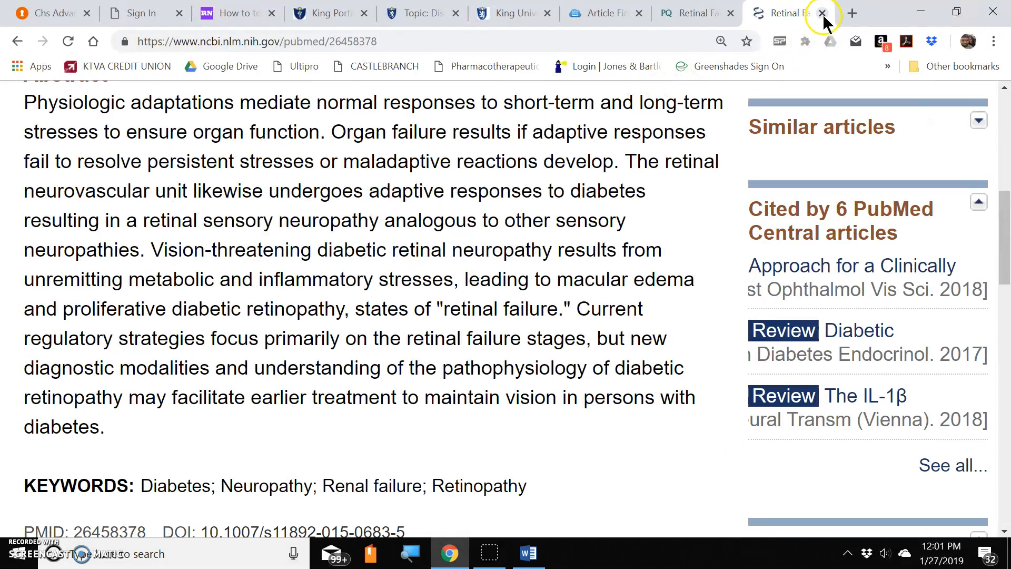
key("alt+Tab")
key("alt+Tab")
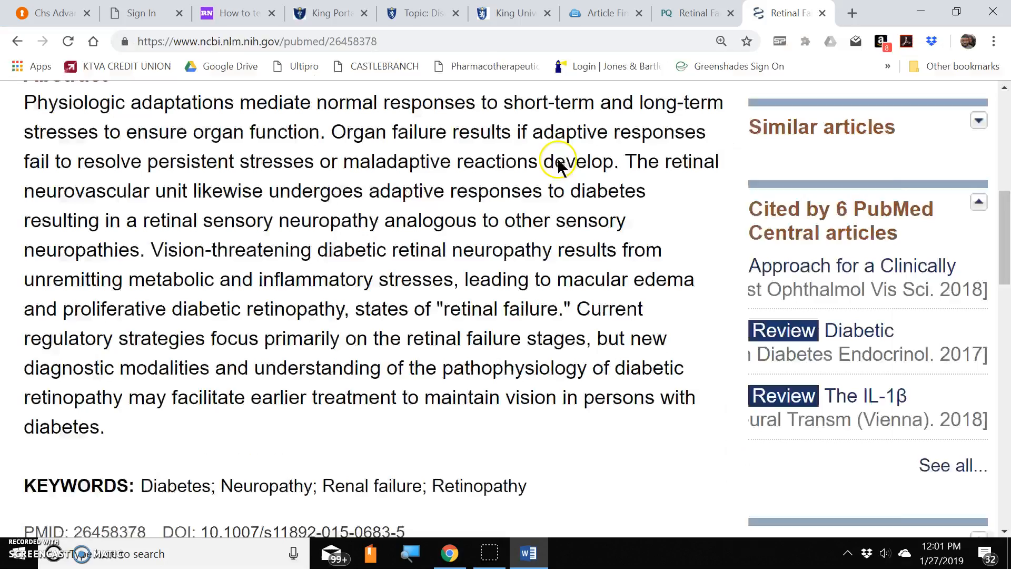
key("alt+Tab")
key("alt+Tab")
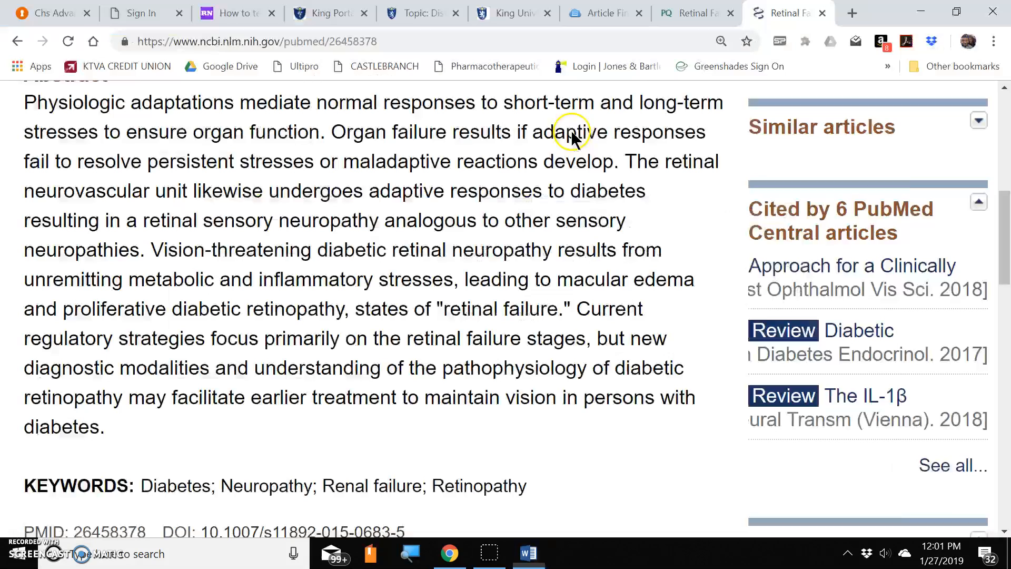
- Copy the complete DOI string with the ezproxy address from the ProQuest citation and search the web for it in the PubMed page's tab
left_click(685, 13)
left_click_drag(698, 363, 486, 384)
left_click(467, 364)
left_click_drag(694, 358, 295, 393)
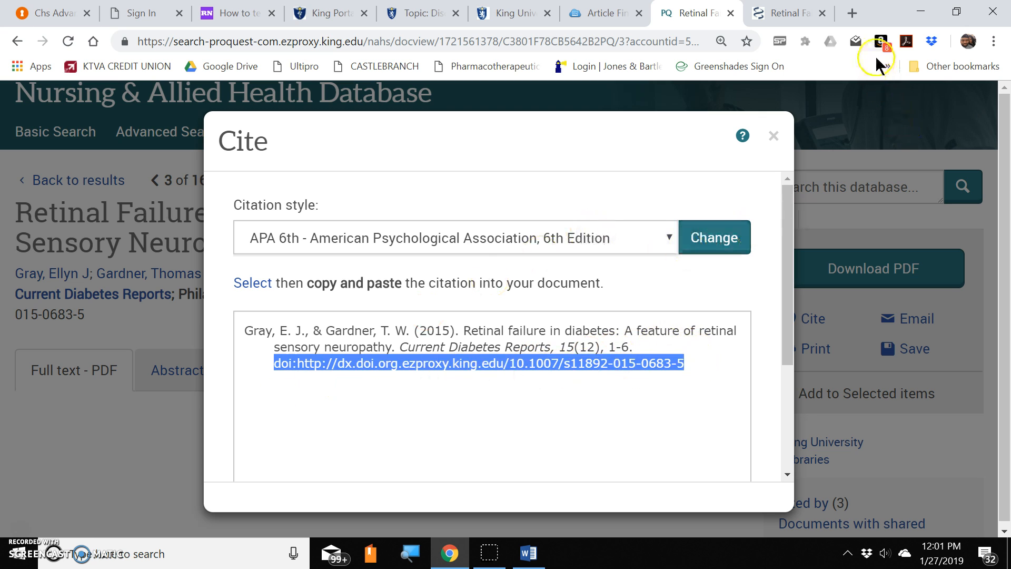
left_click(782, 18)
left_click(615, 40)
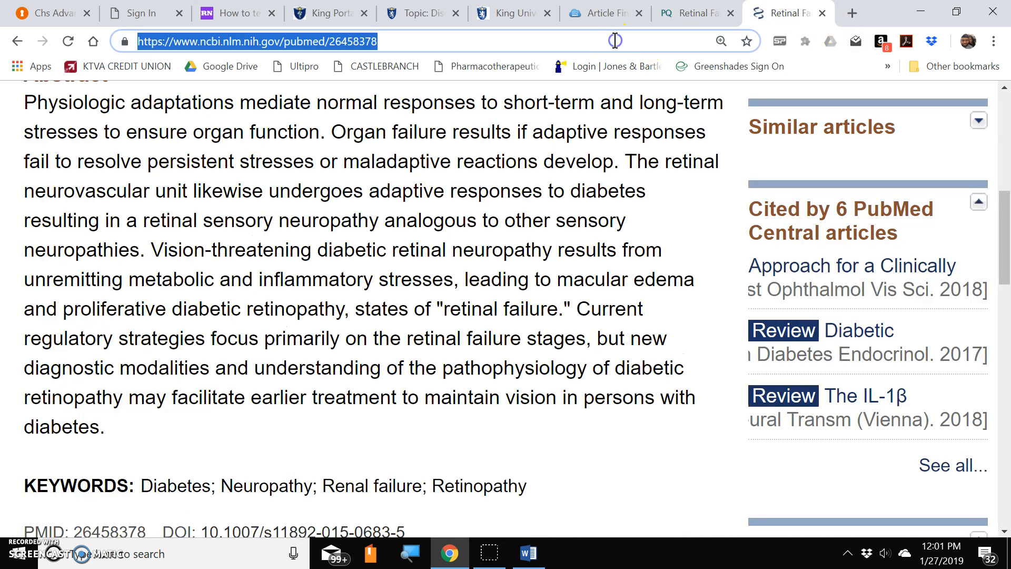
key("ctrl+v")
key("Return")
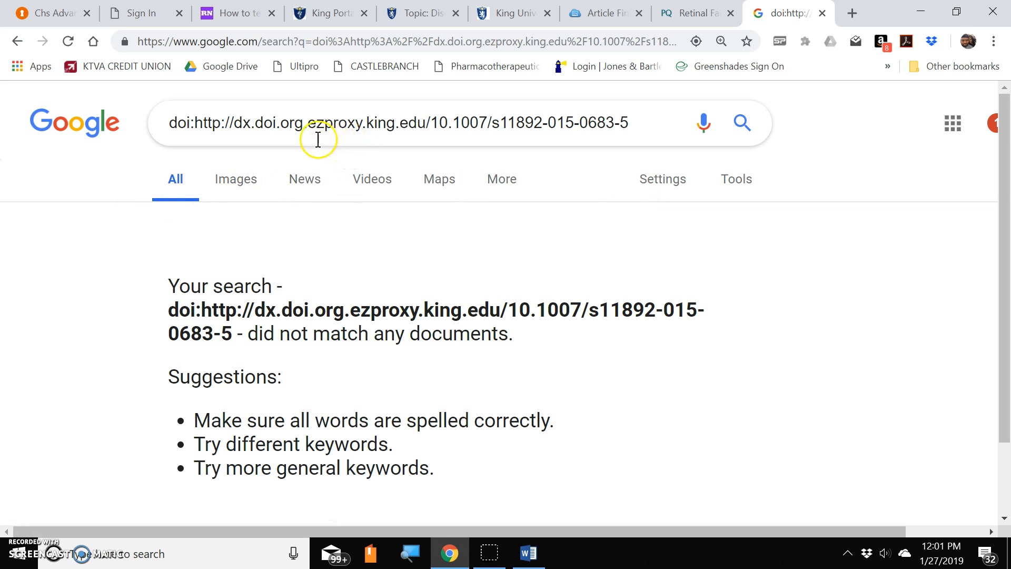
- Remove the "doi:" prefix from the search query, search for the remaining ezproxy address, and close that tab
left_click(196, 125)
key("Right")
key("BackSpace")
key("BackSpace")
key("BackSpace")
key("BackSpace")
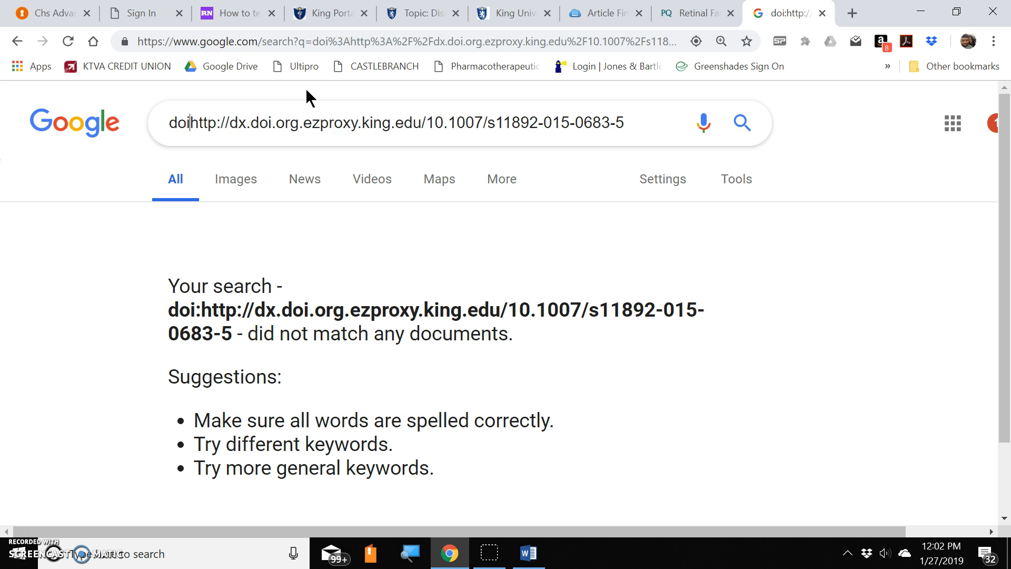
key("Return")
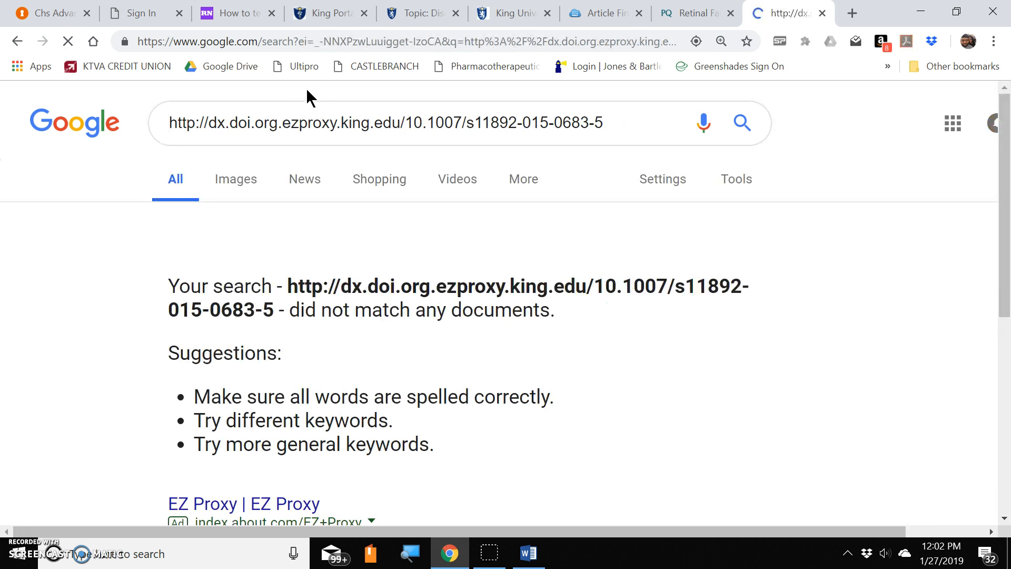
left_click(823, 14)
- Return to Word, choose Journal/Magazine Article – With Author as the reference type, and open the Name Maker
key("alt+Tab")
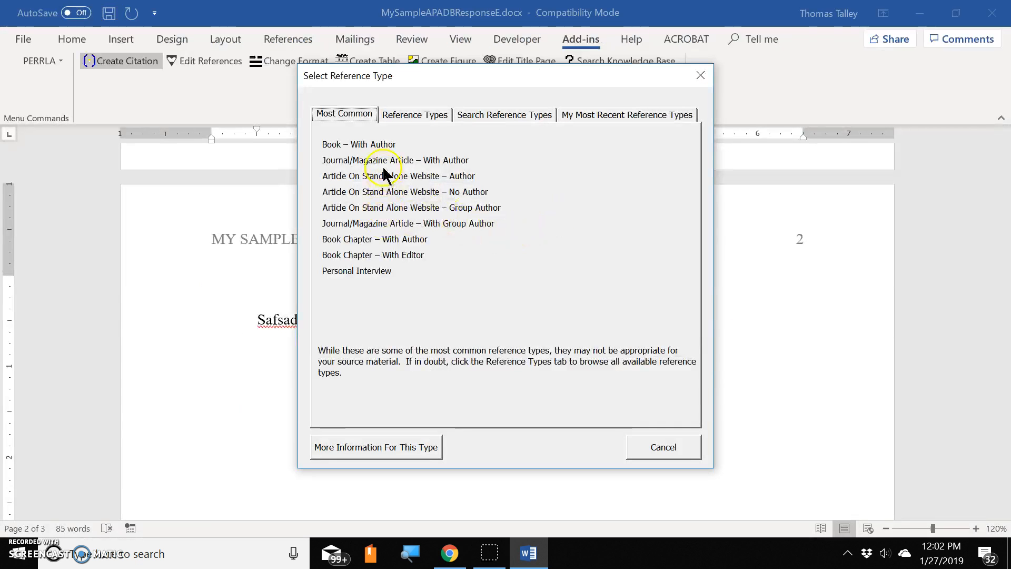
left_click(393, 161)
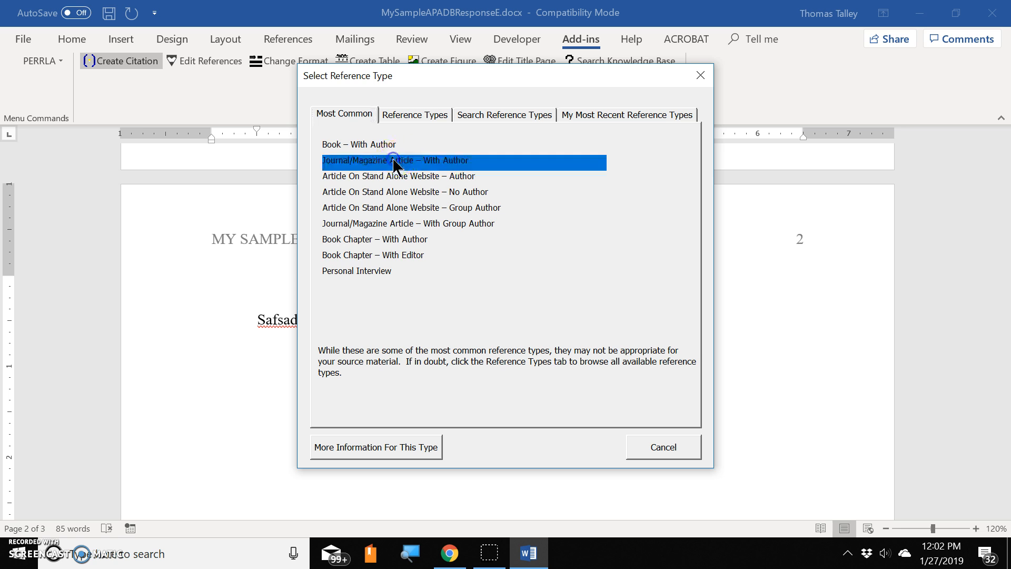
double_click(391, 161)
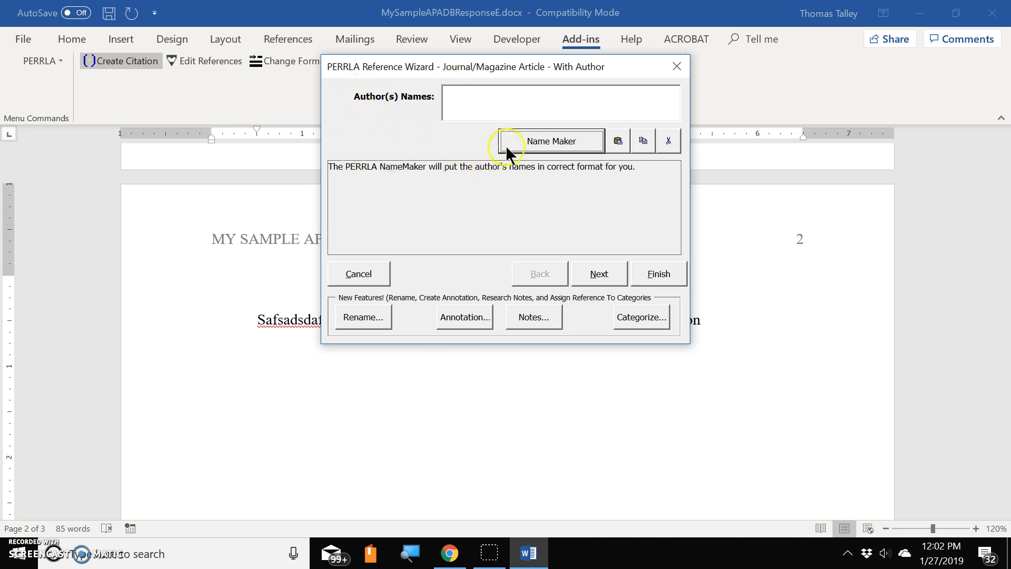
left_click(525, 141)
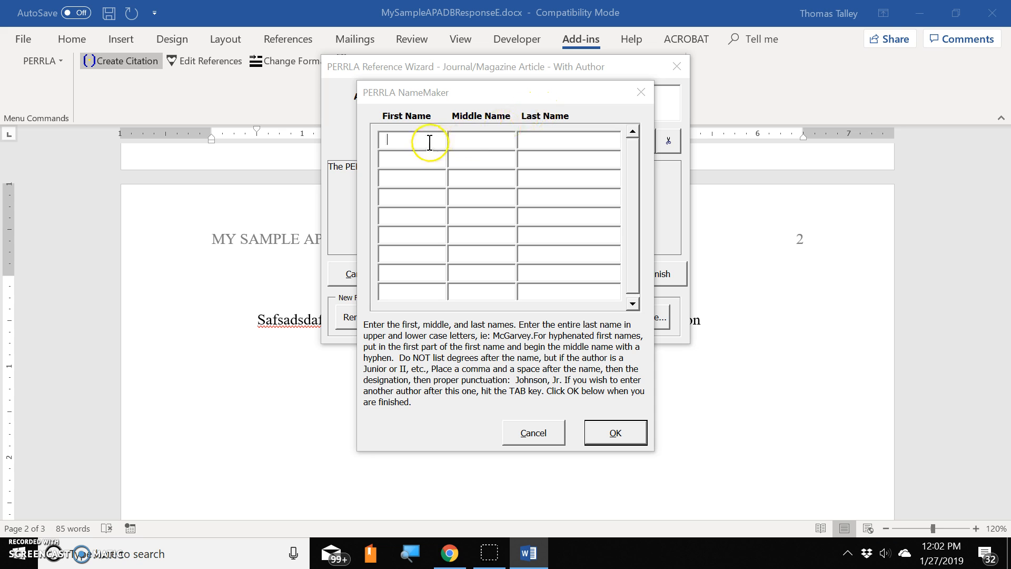
- Enter the first and middle initials and last names of both article authors in NameMaker, consulting the ProQuest citation
key("alt+Tab")
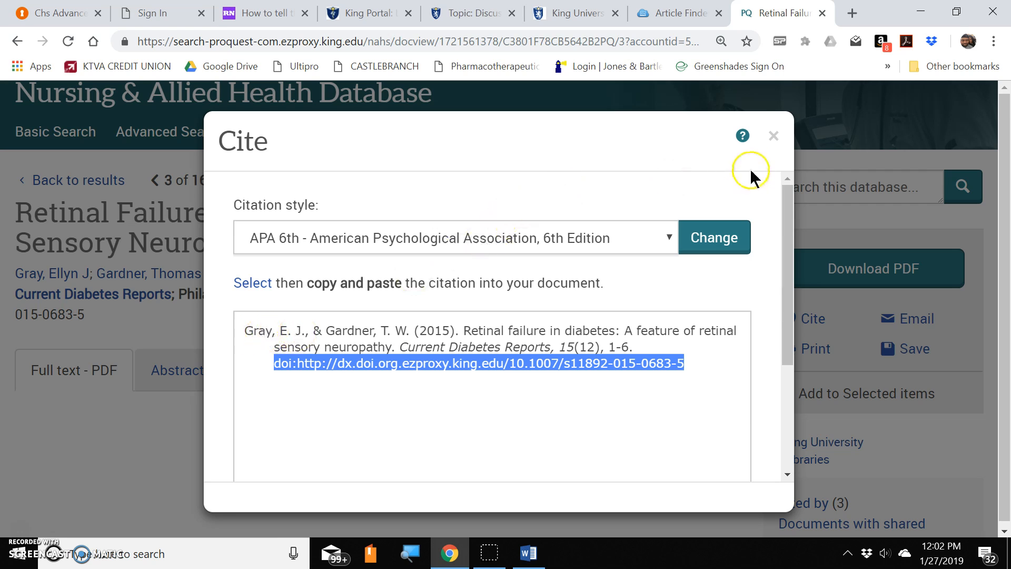
left_click(773, 136)
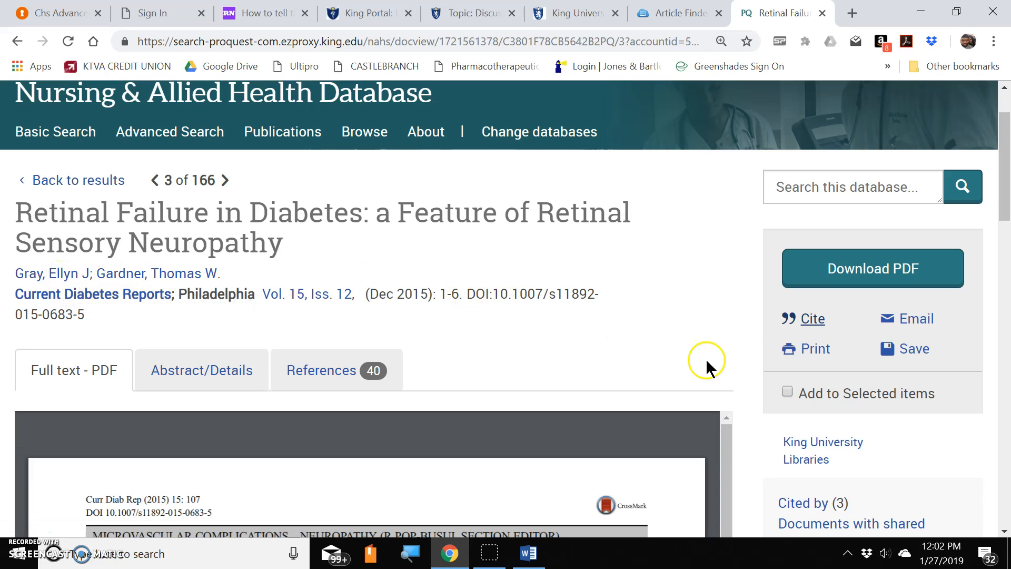
left_click(812, 319)
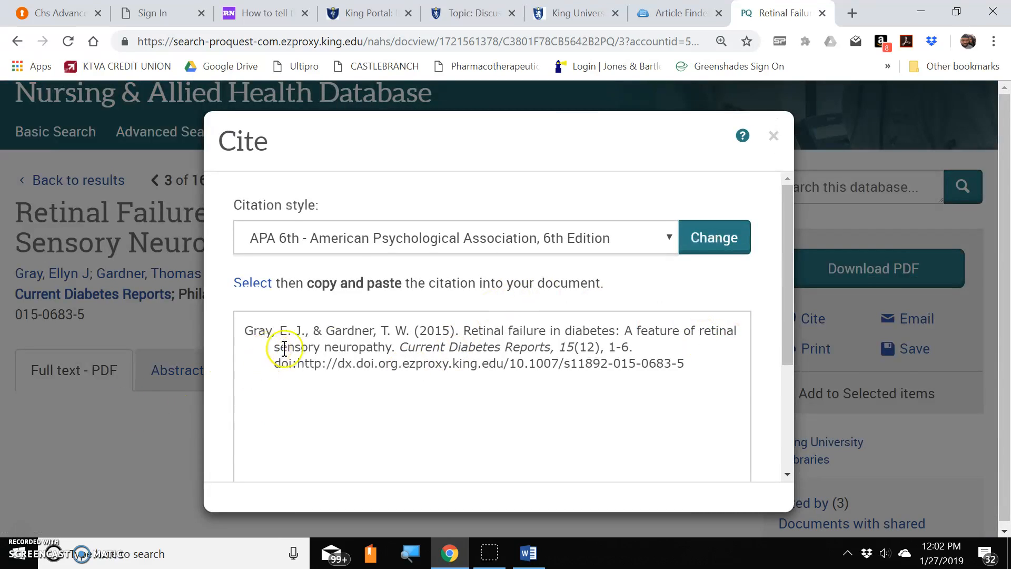
key("alt+Tab")
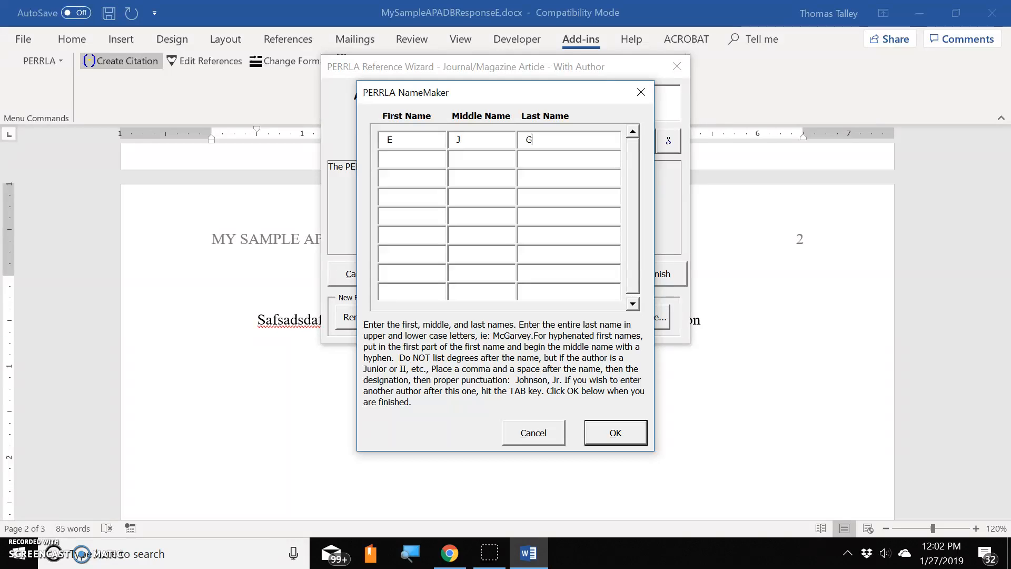
key("alt+Tab")
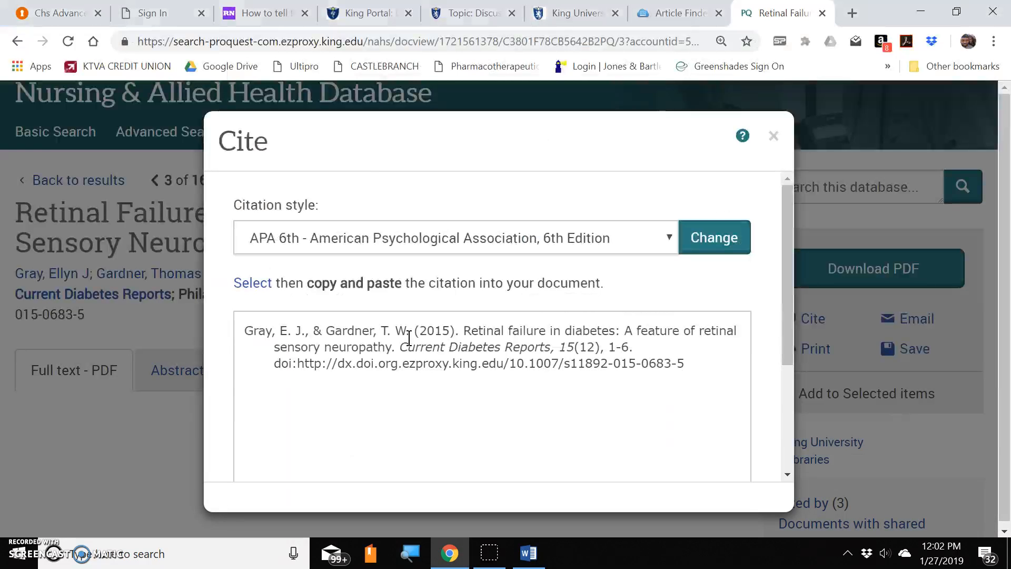
double_click(349, 330)
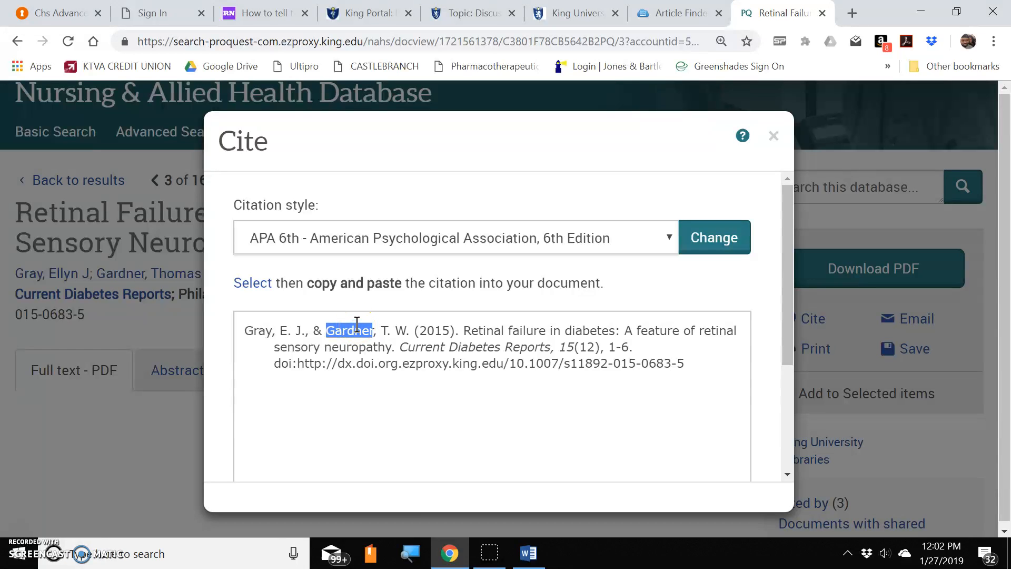
key("alt+Tab")
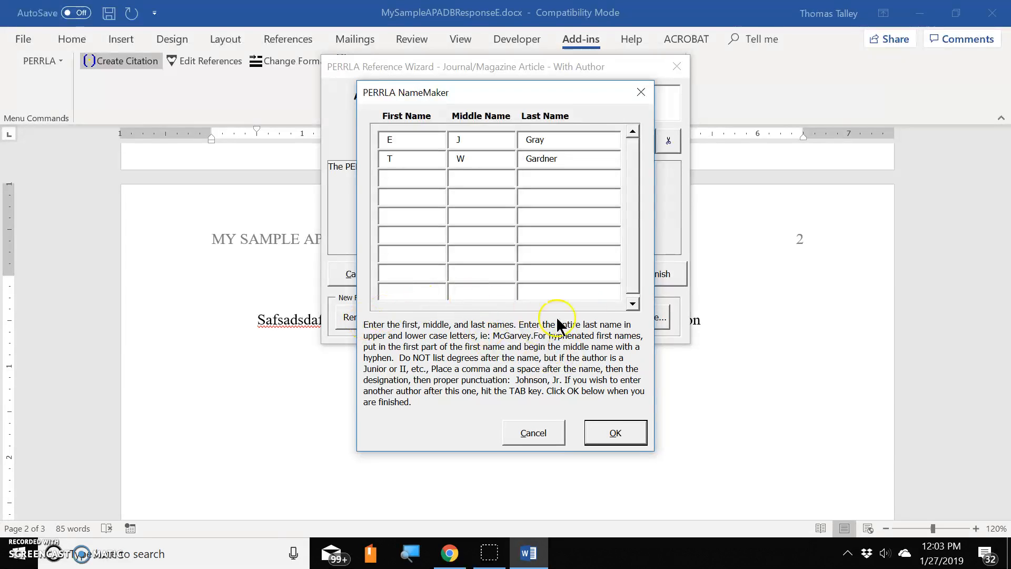
left_click(635, 433)
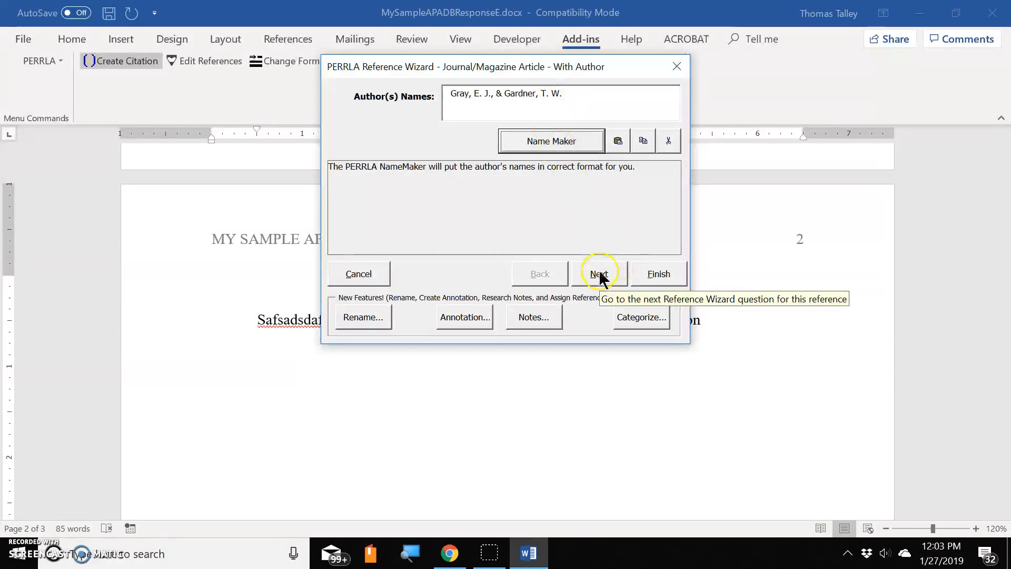
- Replace the second author's first initial with the full first name in NameMaker and proceed to the reference's publication year
left_click(554, 142)
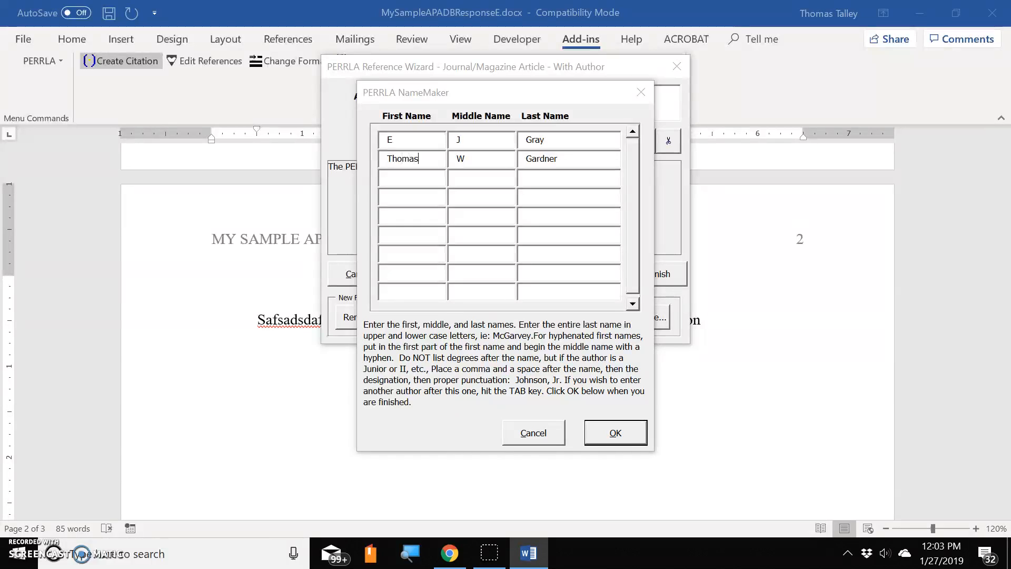
left_click(622, 442)
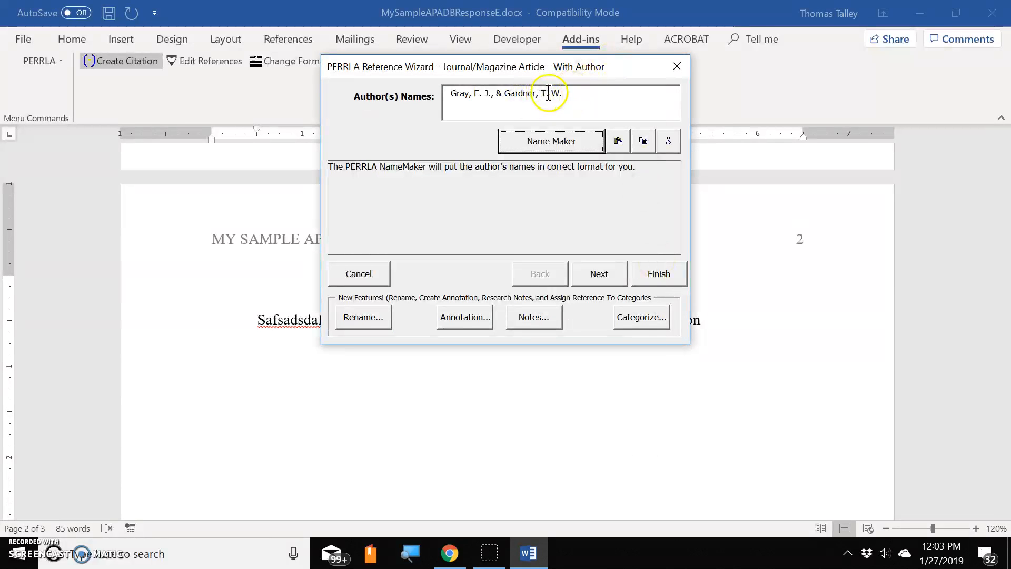
left_click(611, 276)
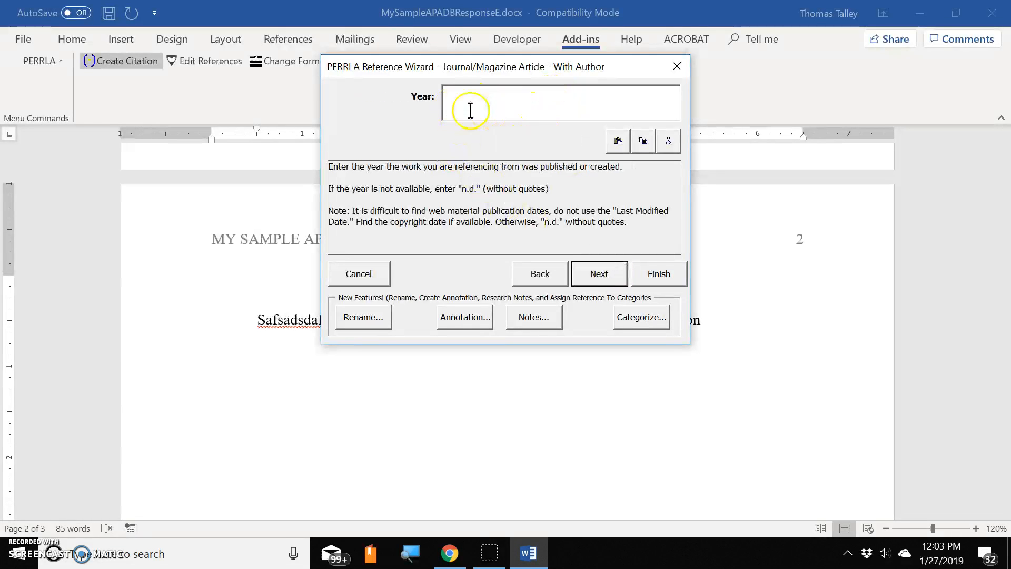
- Set the reference's publication year to 2015, checking the ProQuest citation, and answer that no exact date is listed
key("alt+Tab")
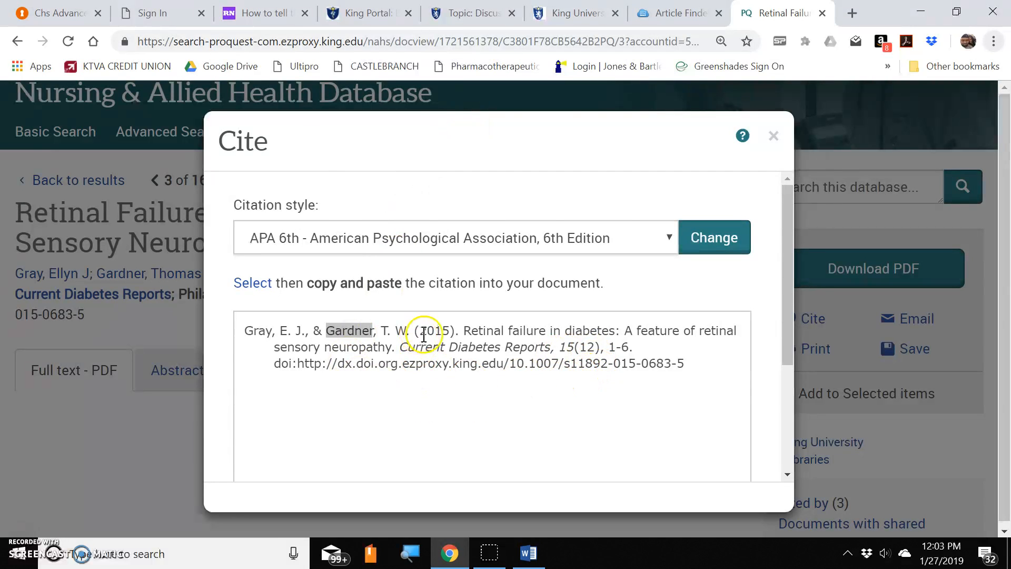
key("alt+Tab")
type("2015")
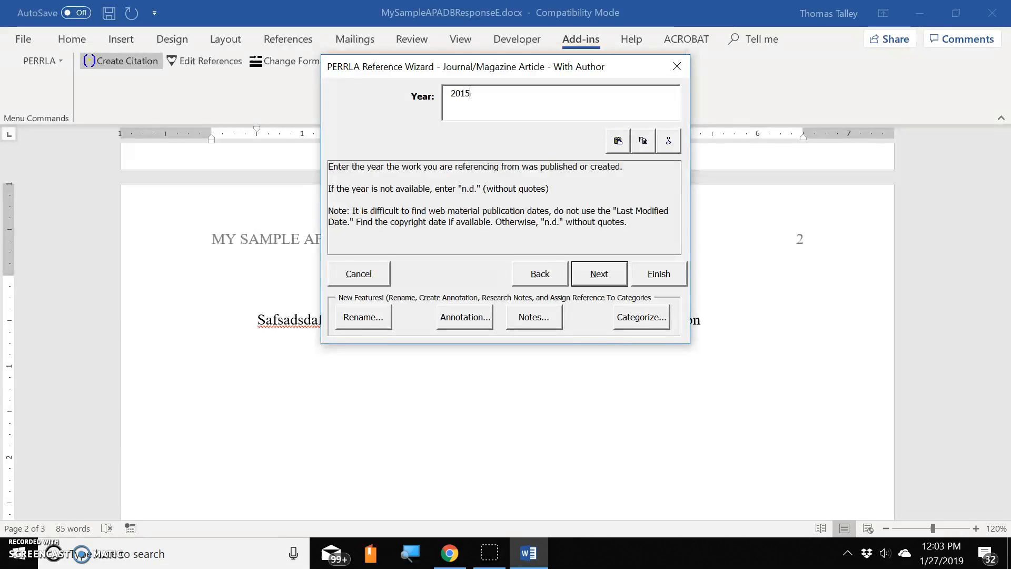
key("Return")
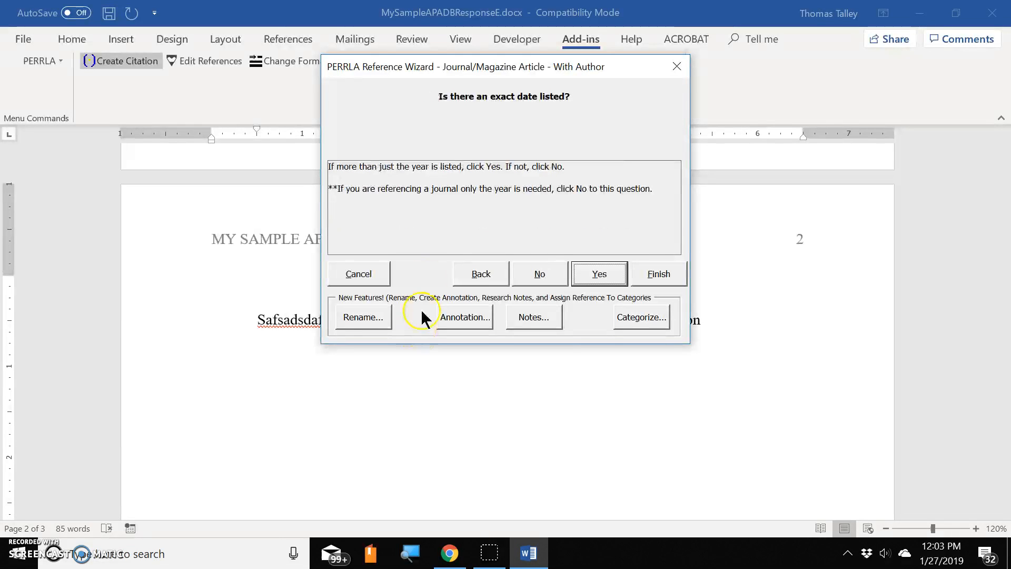
key("alt+Tab")
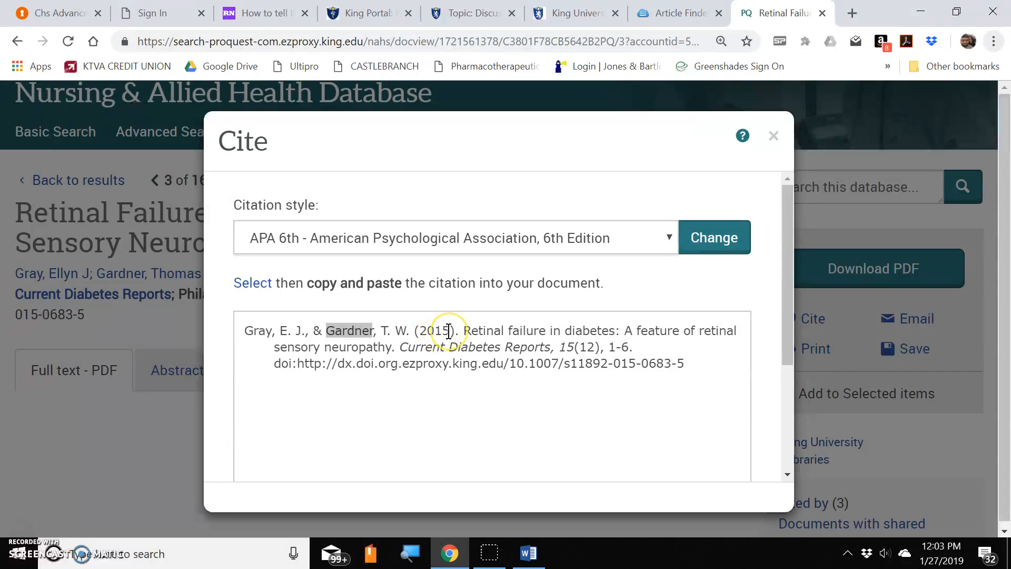
key("alt+Tab")
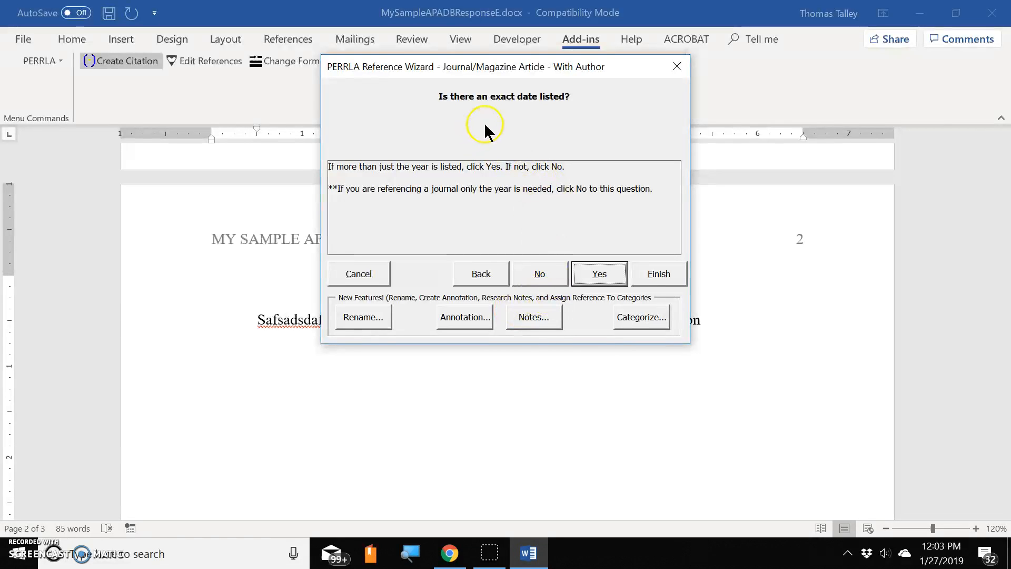
left_click(541, 275)
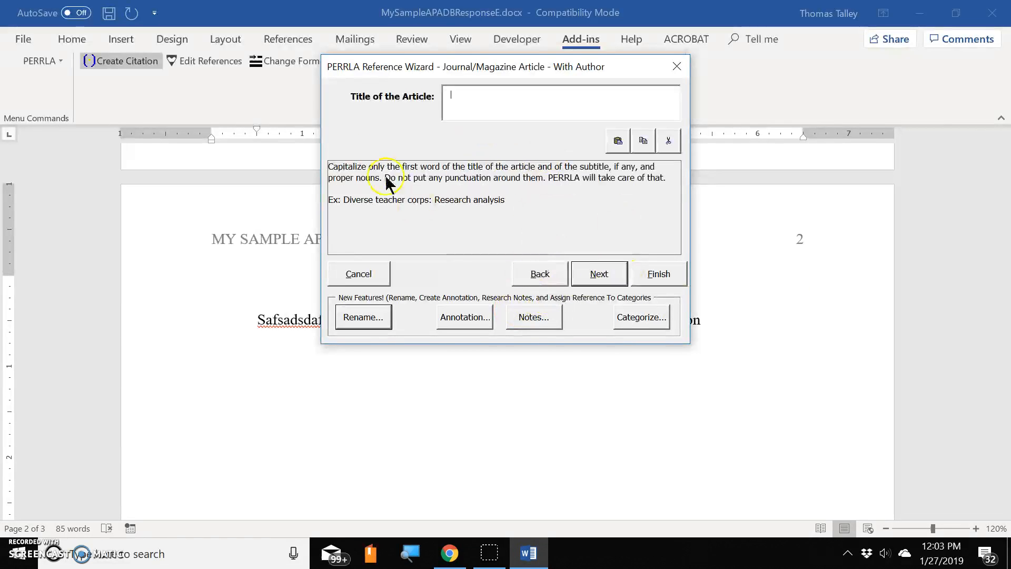
- Copy the article title "Retinal failure in diabetes: A feature of retinal sensory neuropathy" from the ProQuest citation into the reference and proceed
key("alt+Tab")
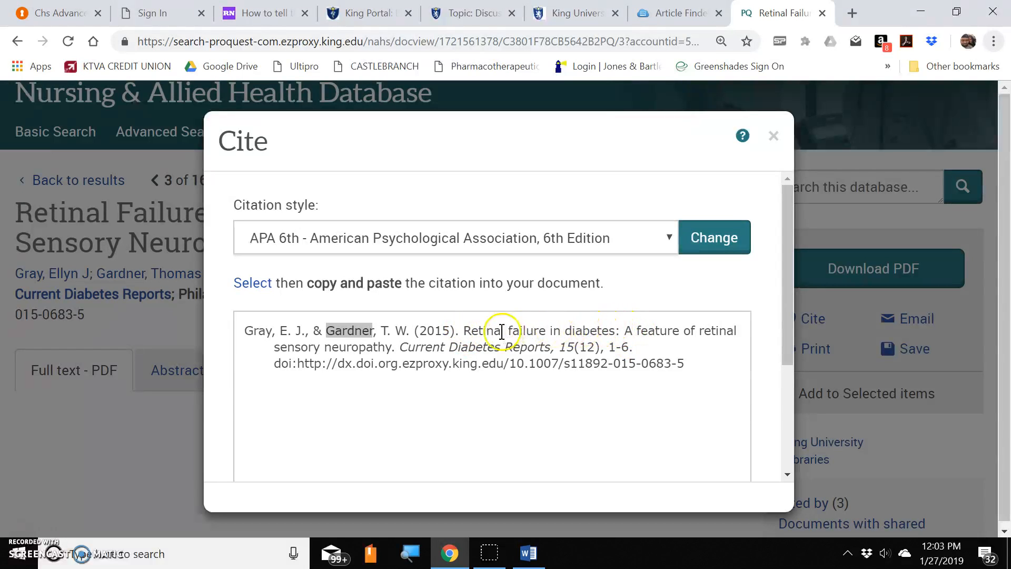
left_click(481, 329)
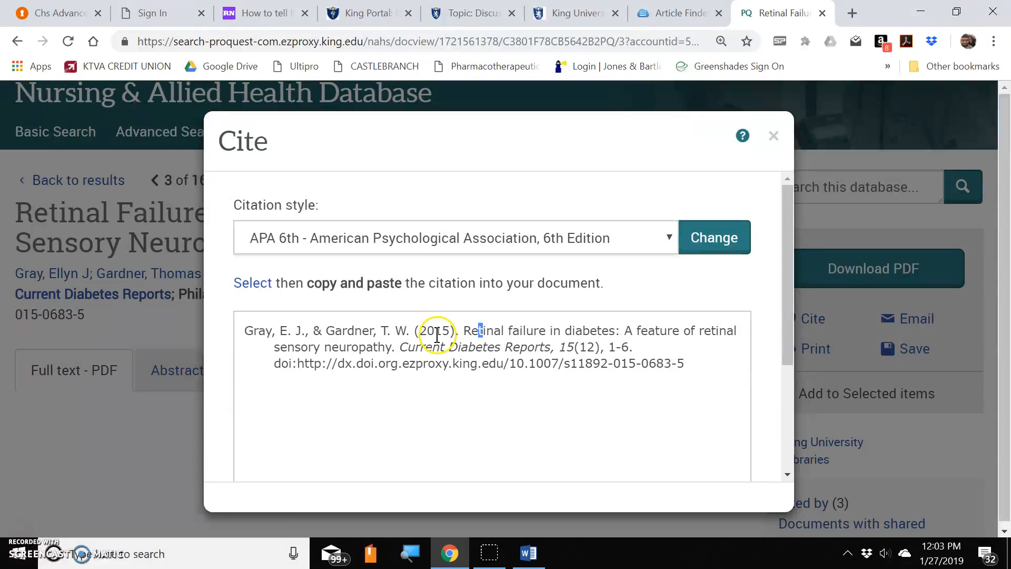
left_click_drag(472, 330, 576, 328)
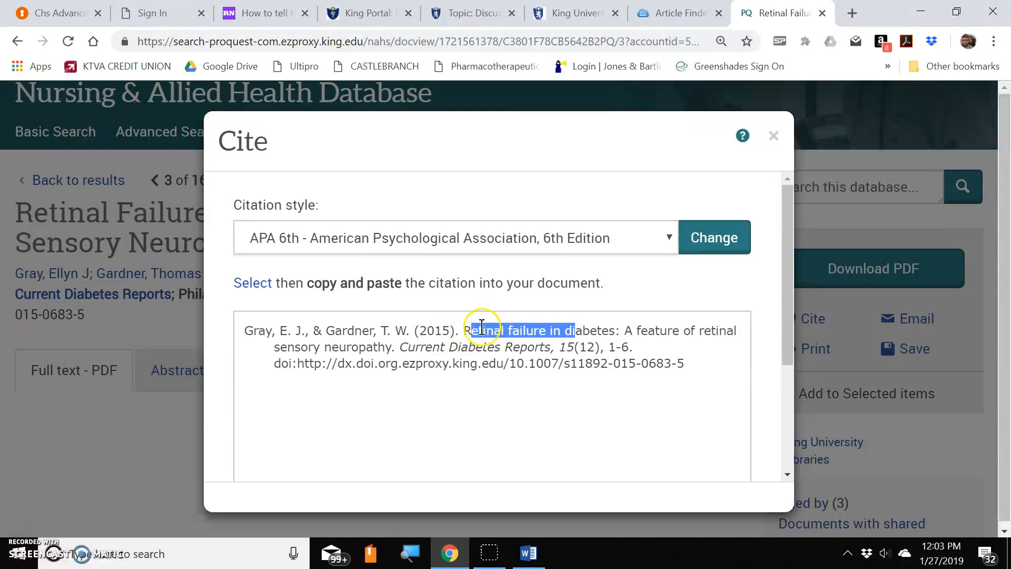
left_click_drag(459, 334, 459, 332)
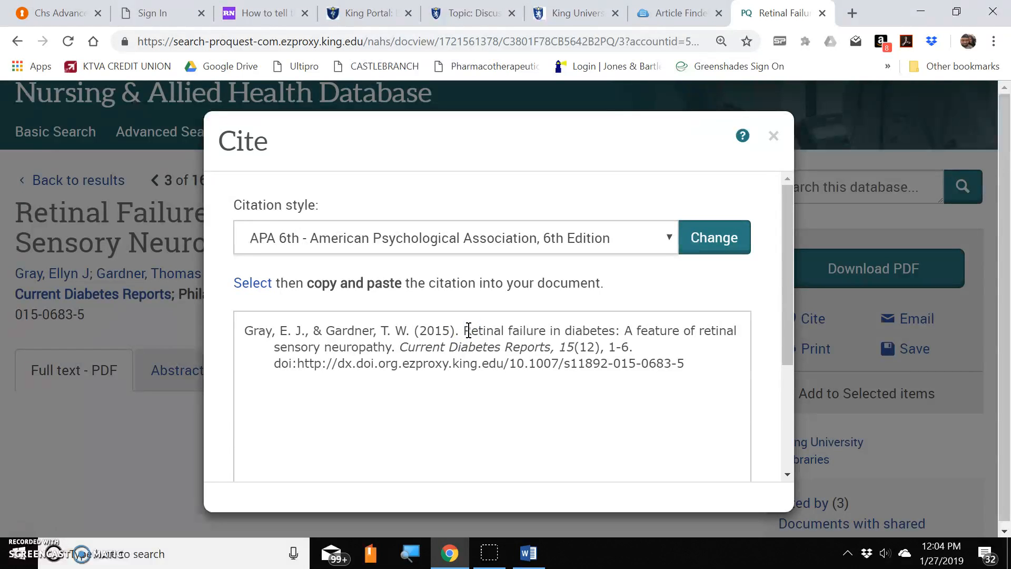
left_click_drag(467, 331, 389, 340)
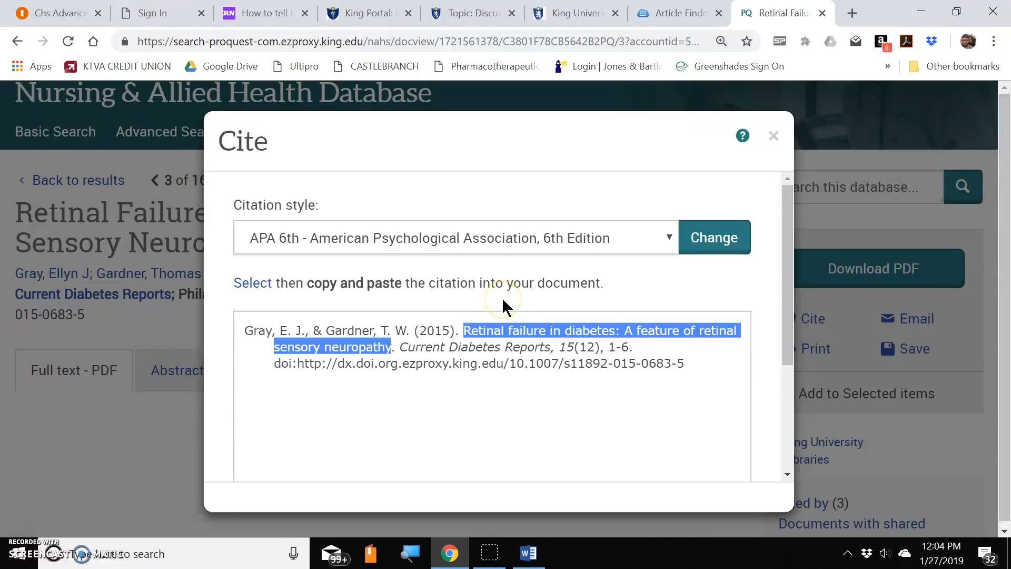
key("ctrl+c")
key("alt+Tab")
left_click(523, 110)
key("ctrl+v")
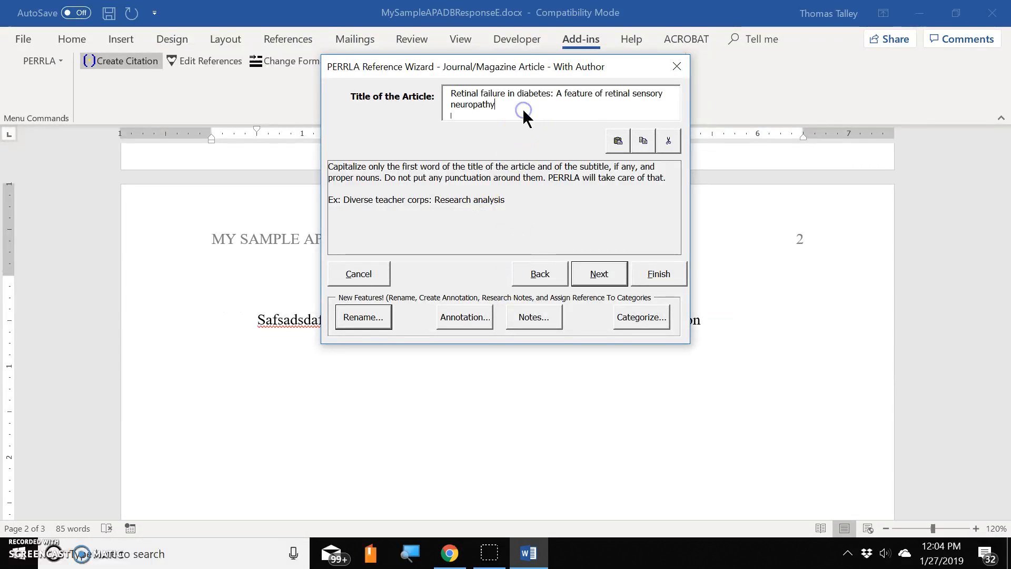
left_click(600, 274)
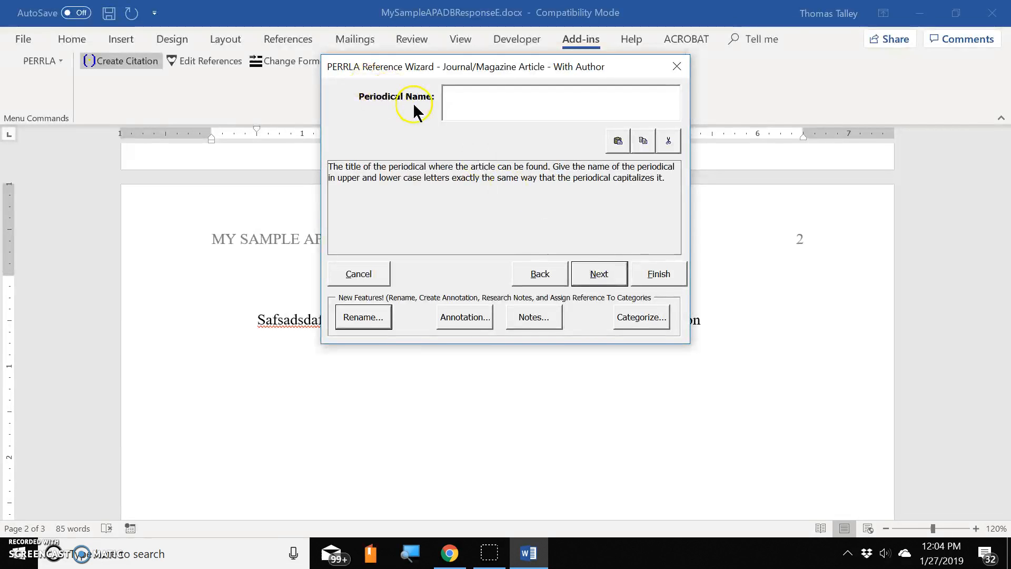
- Copy the journal name "Current Diabetes Reports" from the ProQuest citation into the reference as its periodical name and proceed
key("alt+Tab")
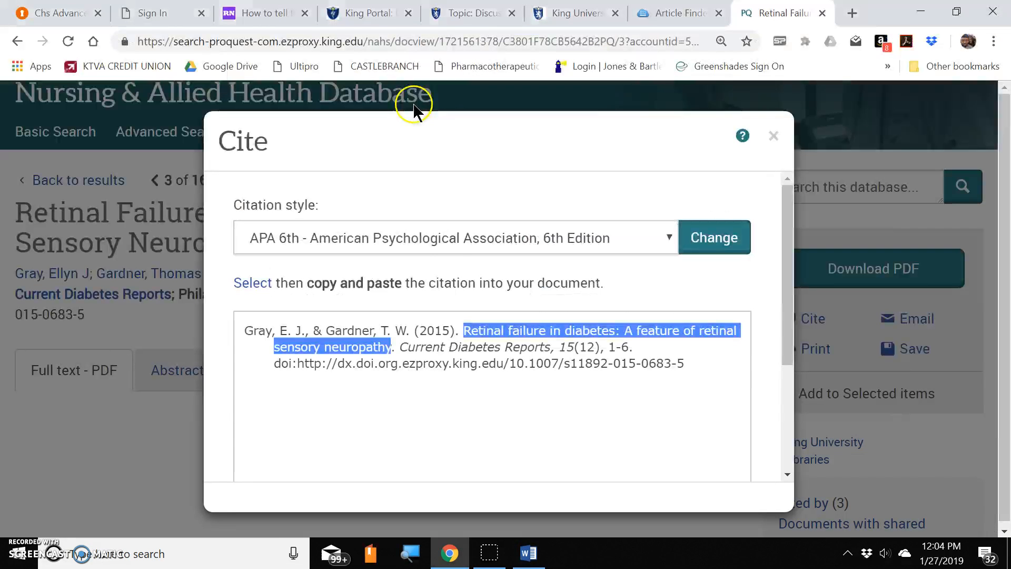
left_click(403, 346)
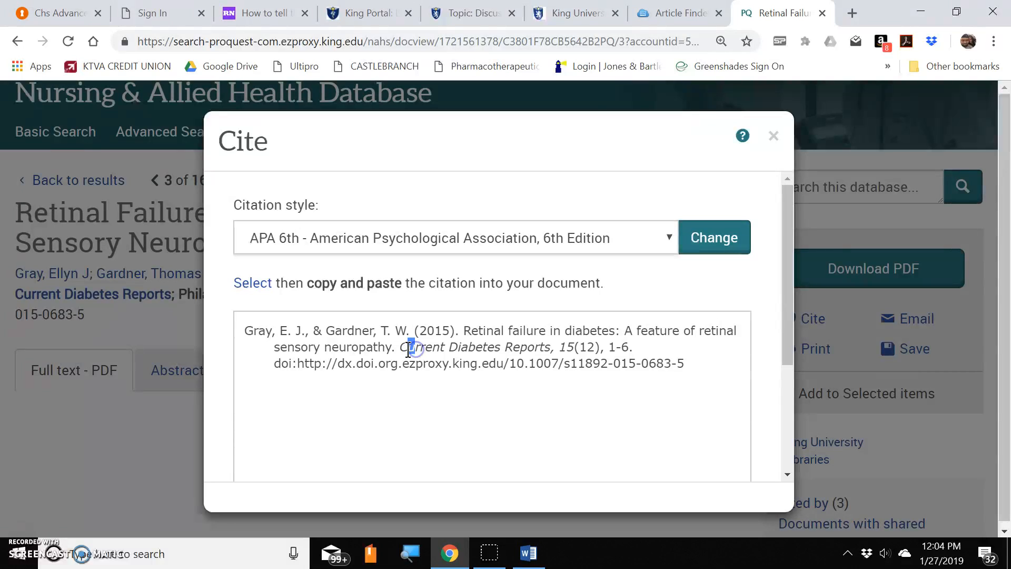
left_click_drag(416, 348, 515, 349)
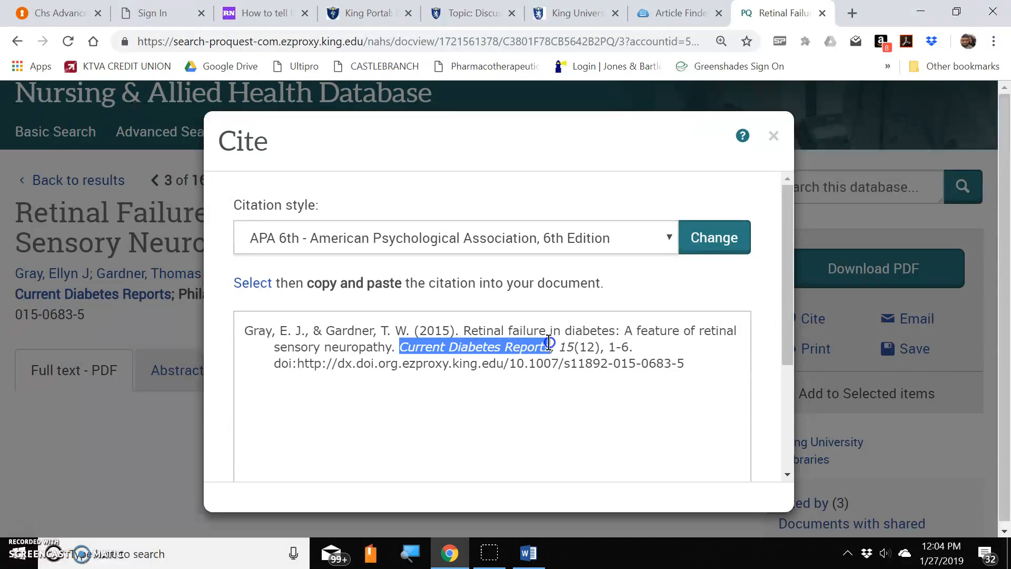
key("ctrl+c")
key("alt+Tab")
key("ctrl+v")
left_click(601, 283)
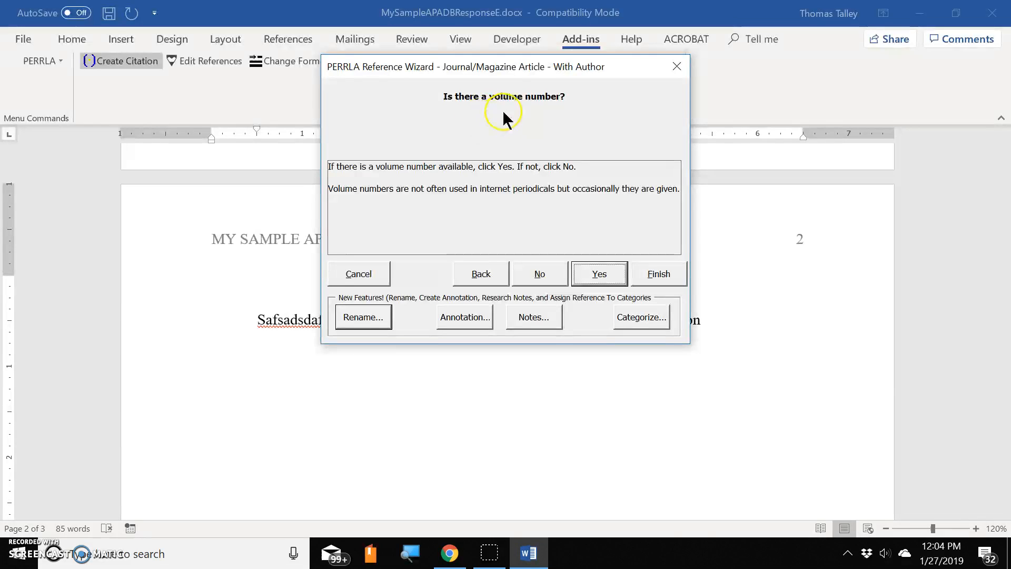
- Examine the volume and issue details on the article's ProQuest record and its journal issue page, and reopen the article's citation
key("alt+Tab")
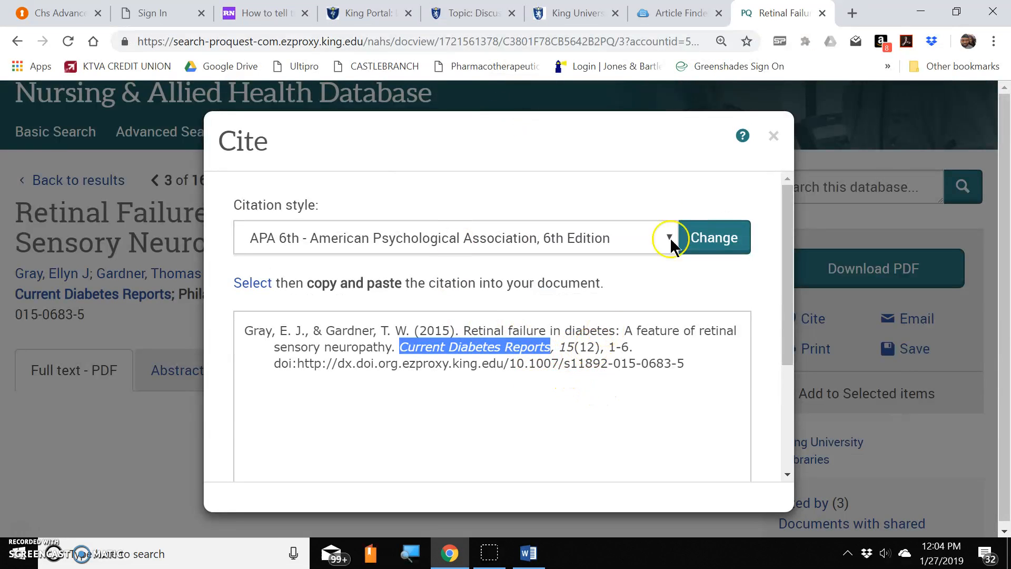
left_click(775, 136)
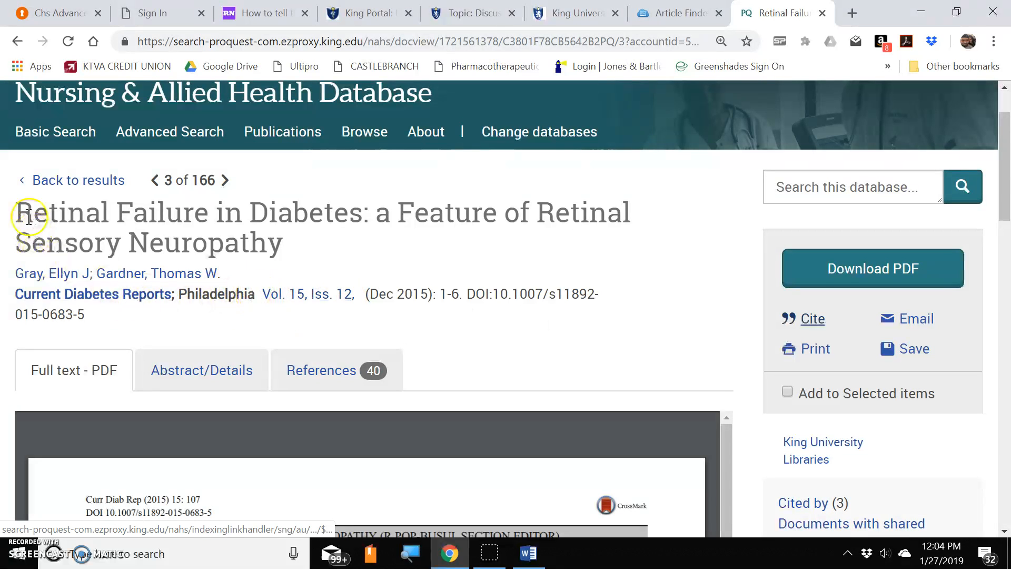
left_click_drag(18, 207, 298, 245)
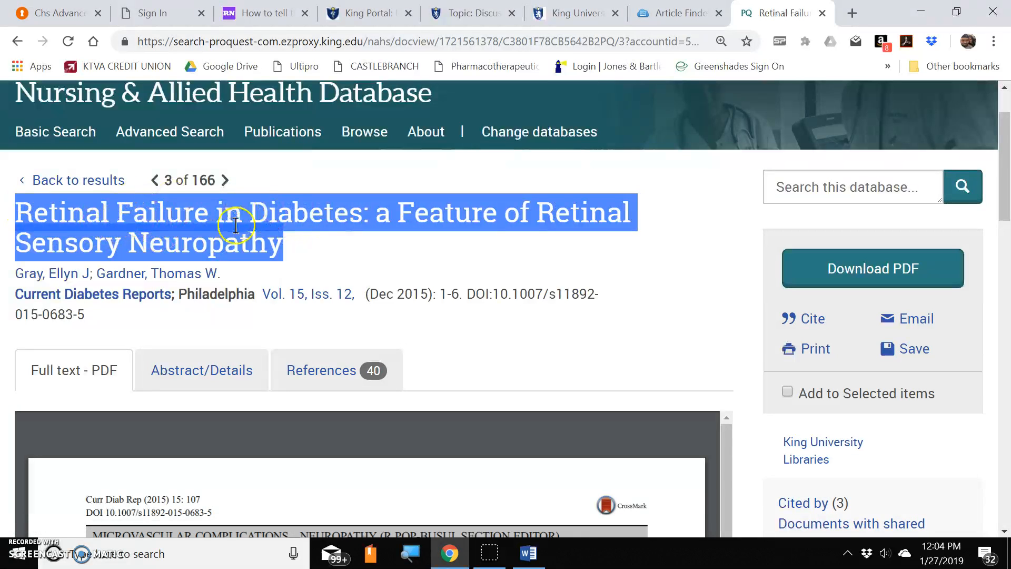
left_click(308, 215)
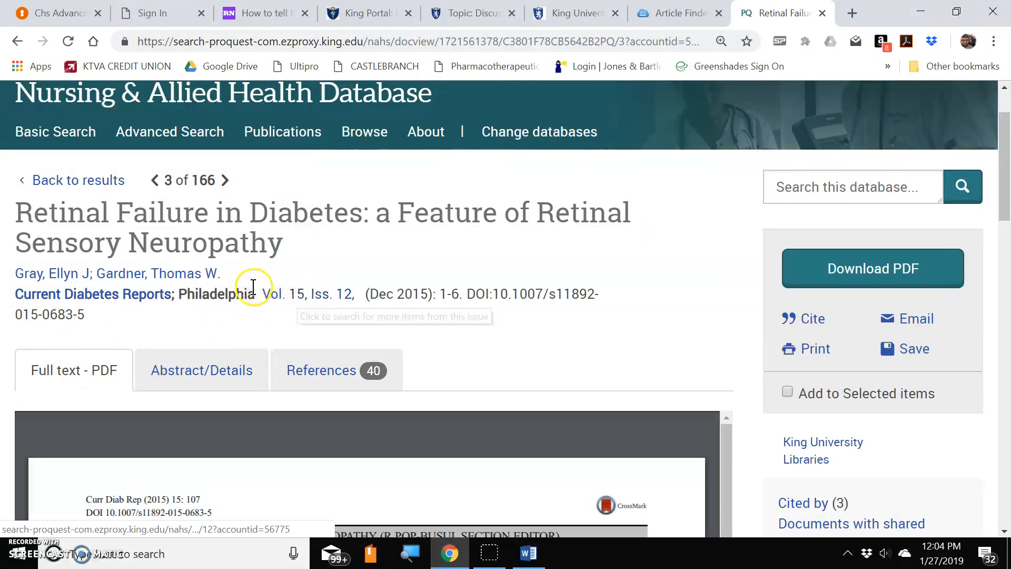
left_click(299, 296)
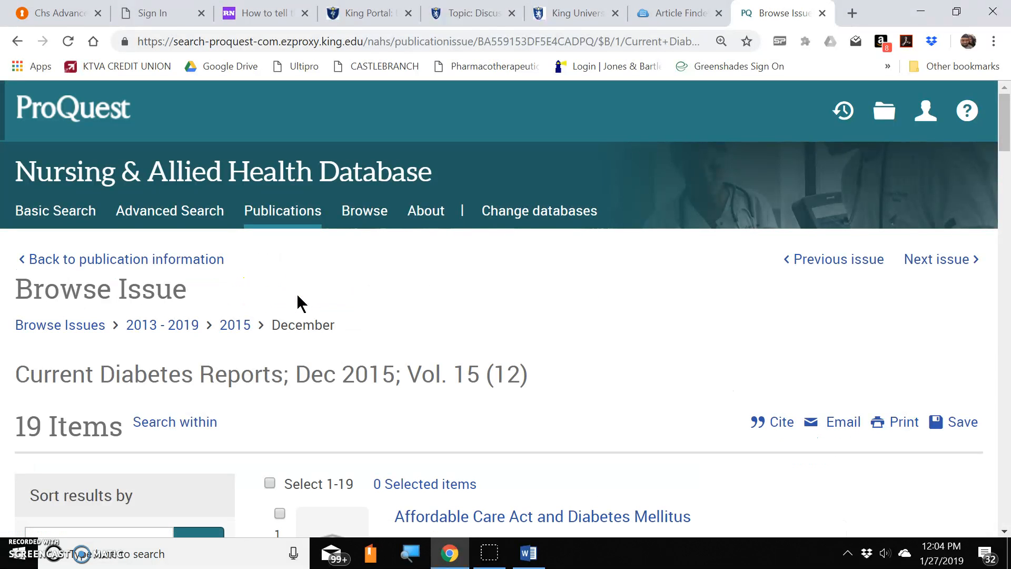
scroll(391, 289, "down", 3)
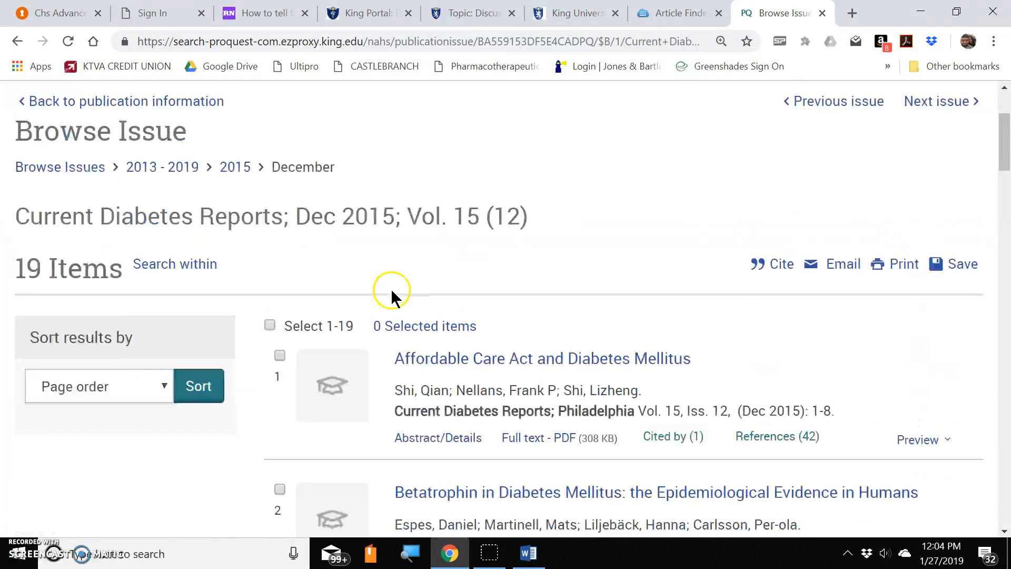
key("alt+Left")
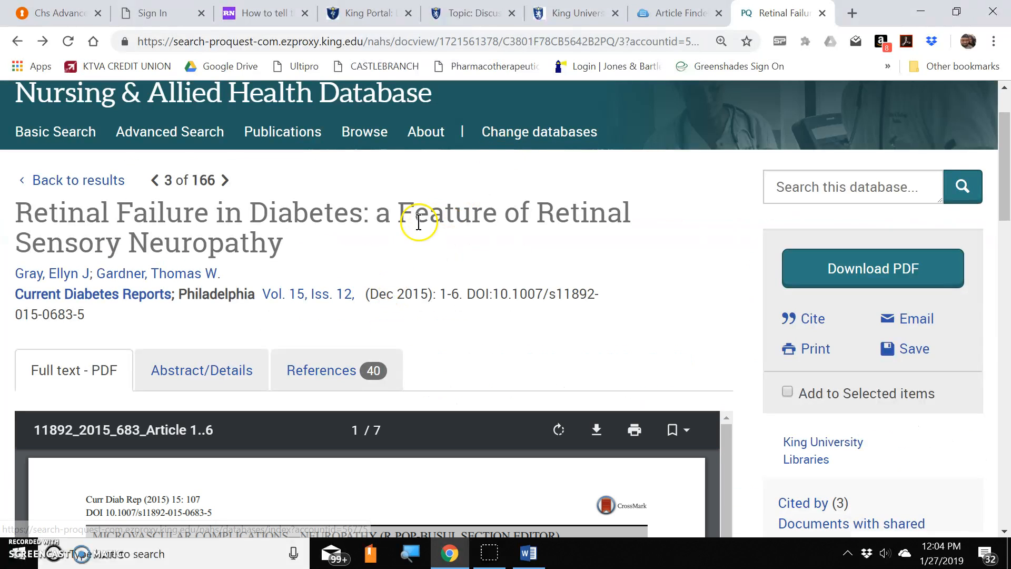
left_click(809, 320)
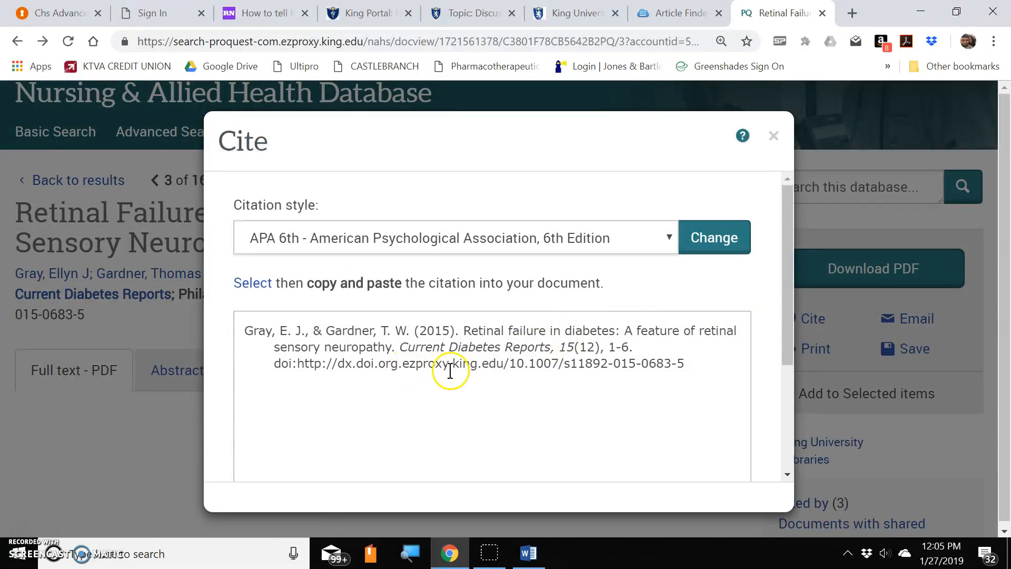
- Return to the reference wizard in Word and enter volume number 15 and issue number 12
key("alt+Tab")
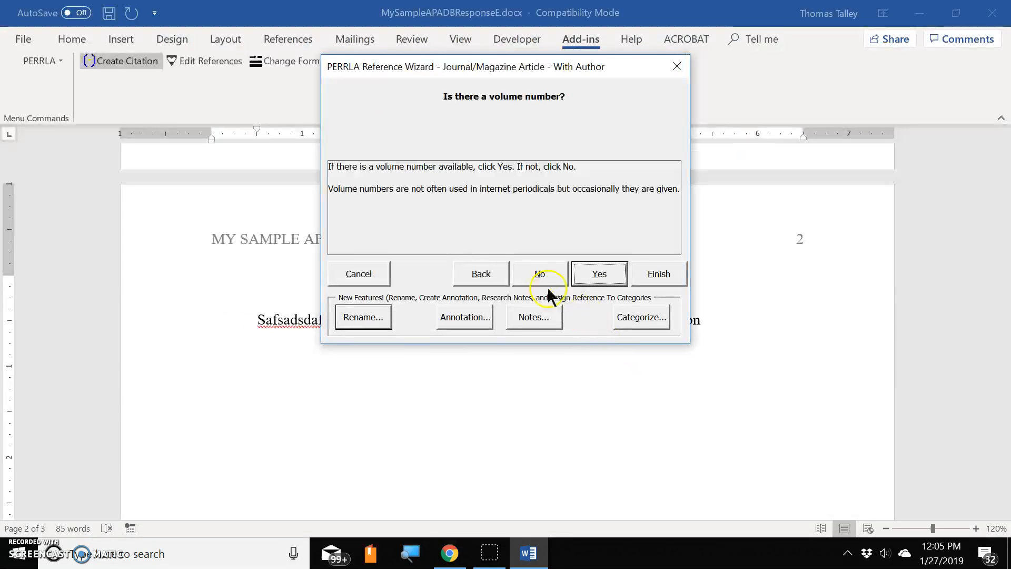
left_click(589, 279)
type("15")
key("Return")
key("Return")
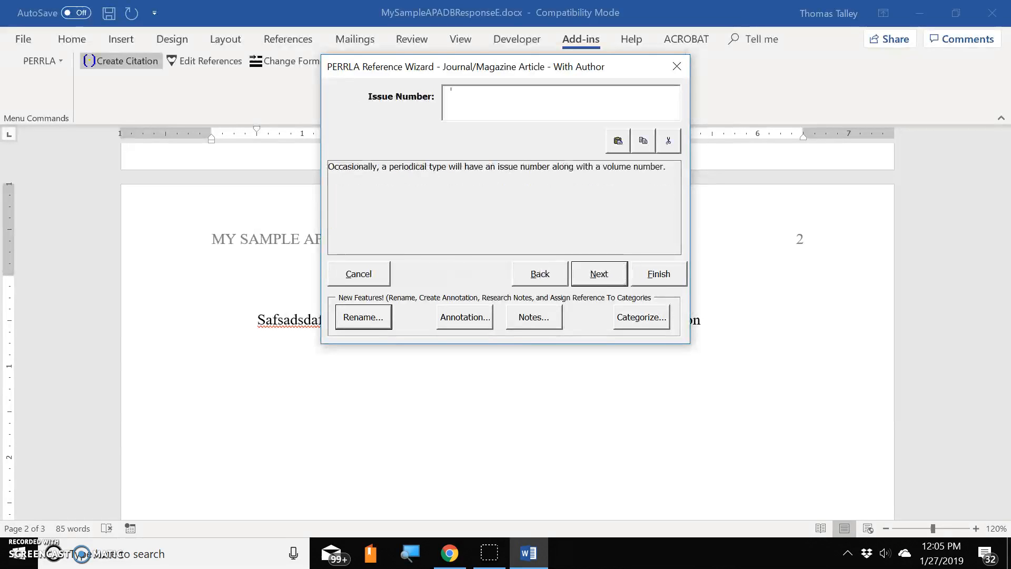
type("12")
key("Return")
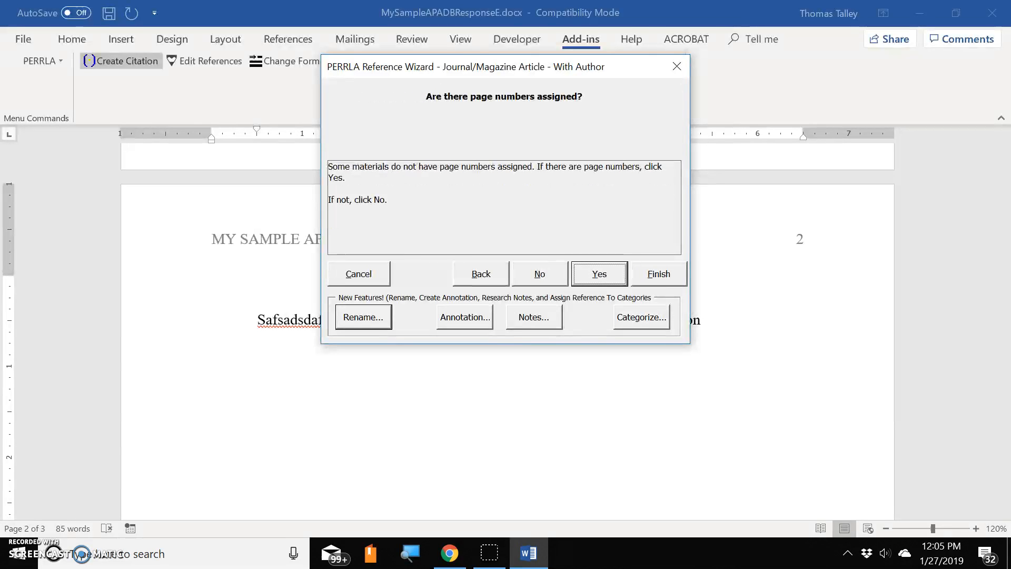
- Confirm that the article has page numbers, check its ProQuest record, and enter pages 1-6 in the reference
key("Return")
key("alt+Tab")
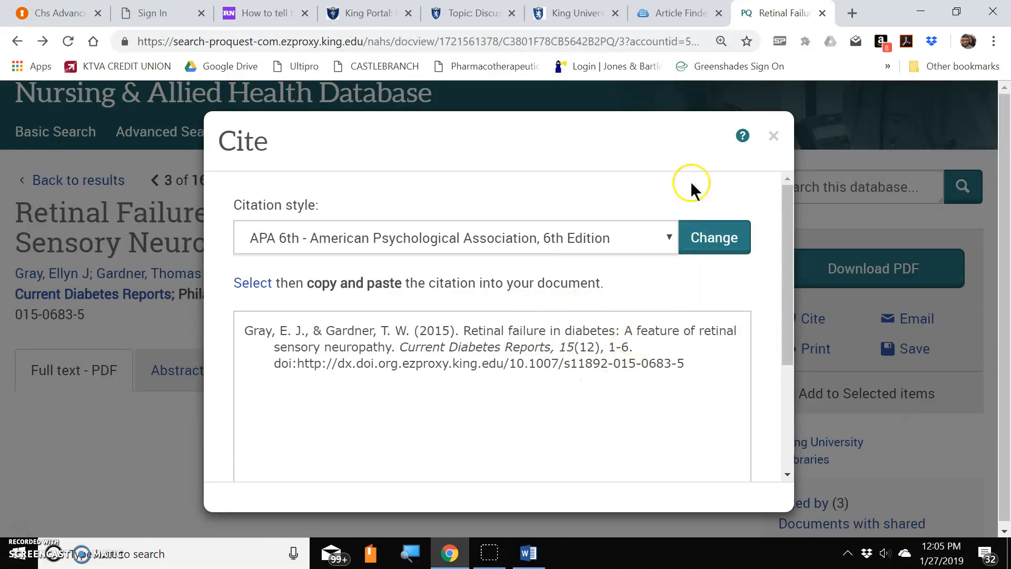
left_click(772, 136)
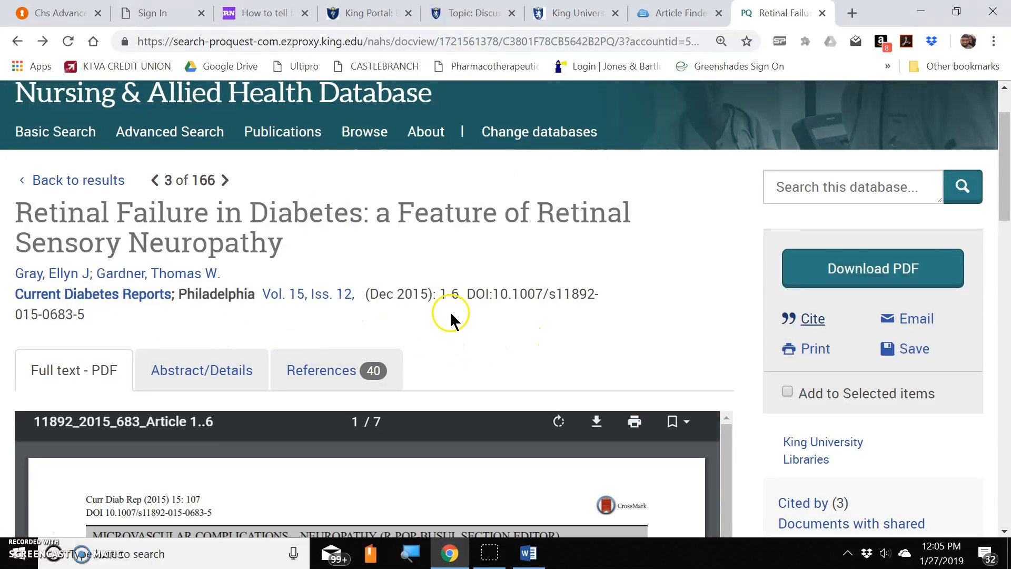
key("alt+Tab")
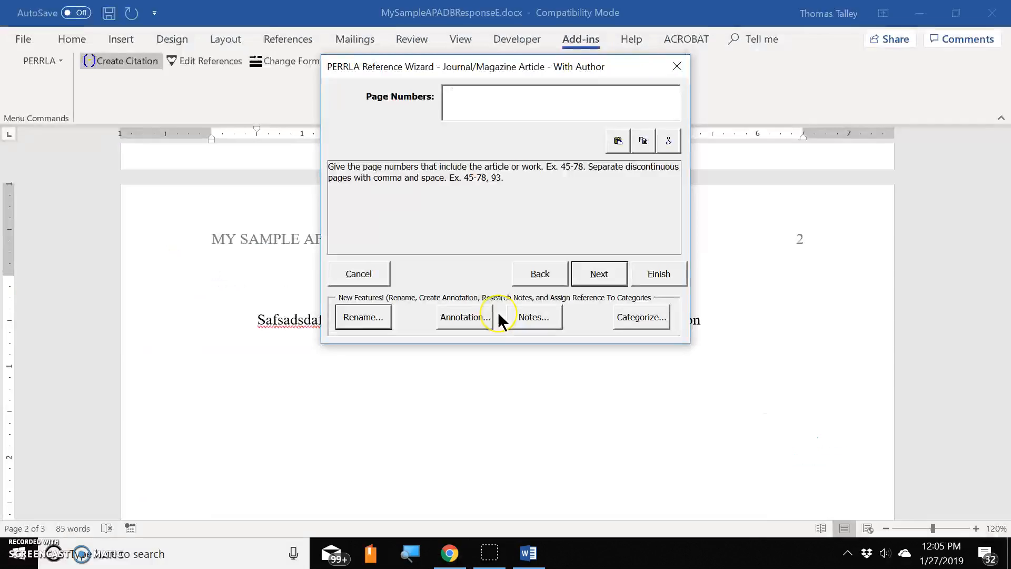
type("1-")
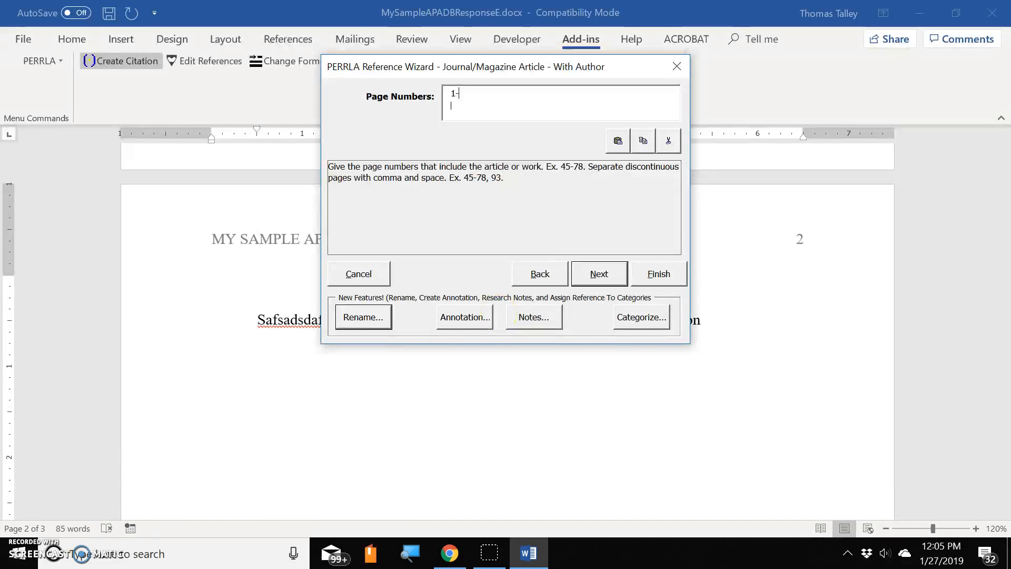
type("6")
key("Return")
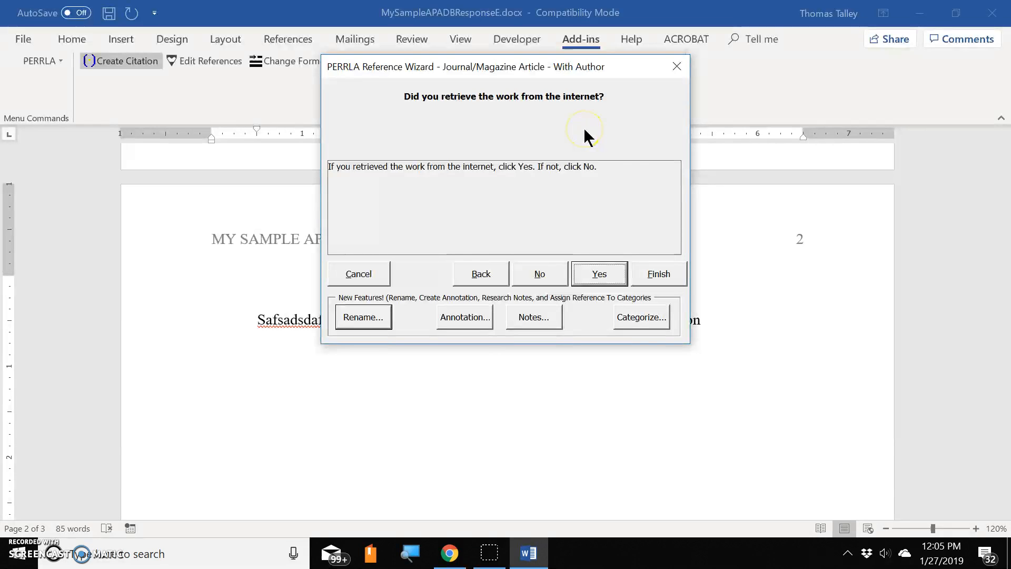
key("Return")
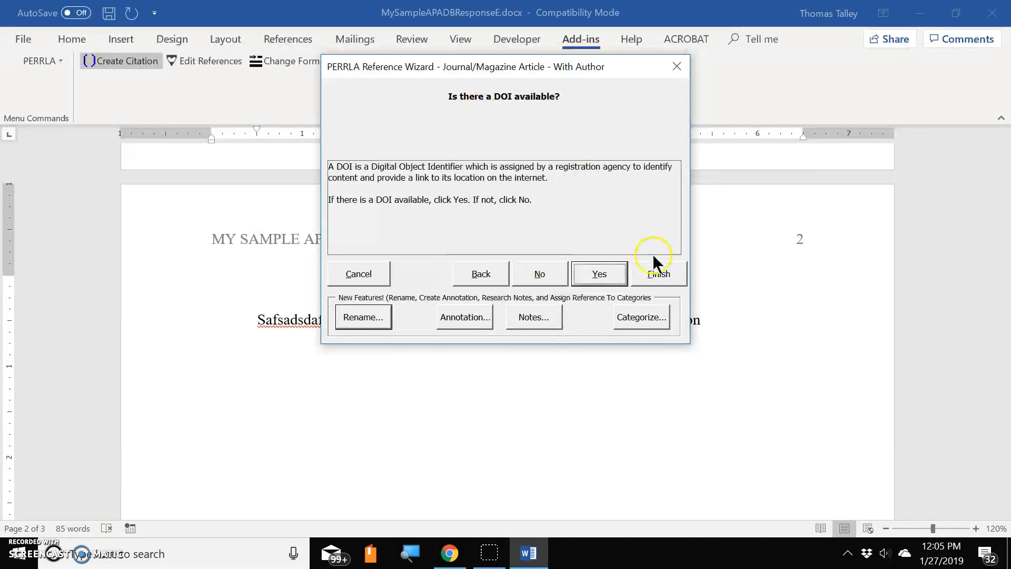
left_click(621, 273)
key("alt+Tab")
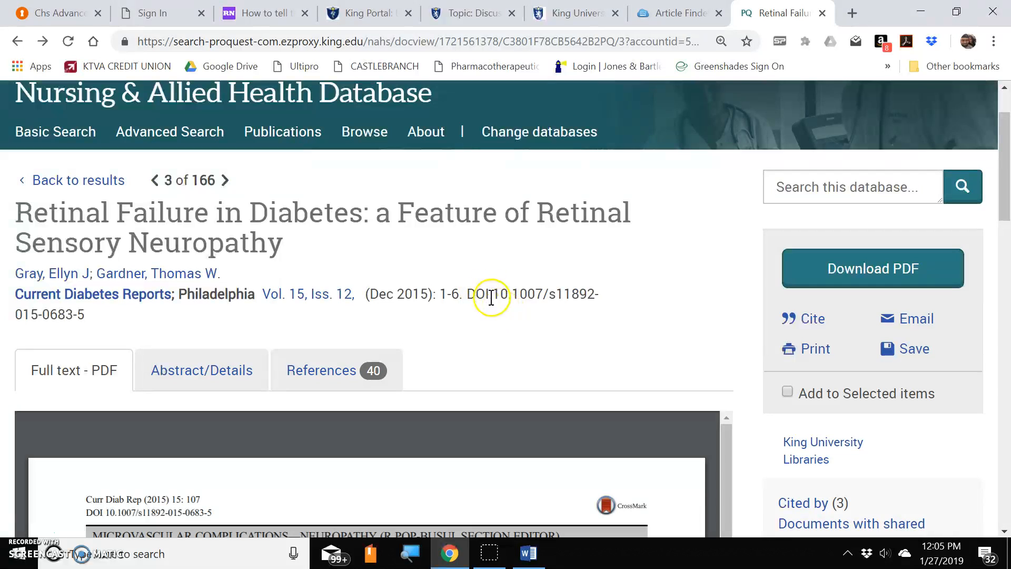
left_click_drag(497, 297, 141, 316)
key("ctrl+c")
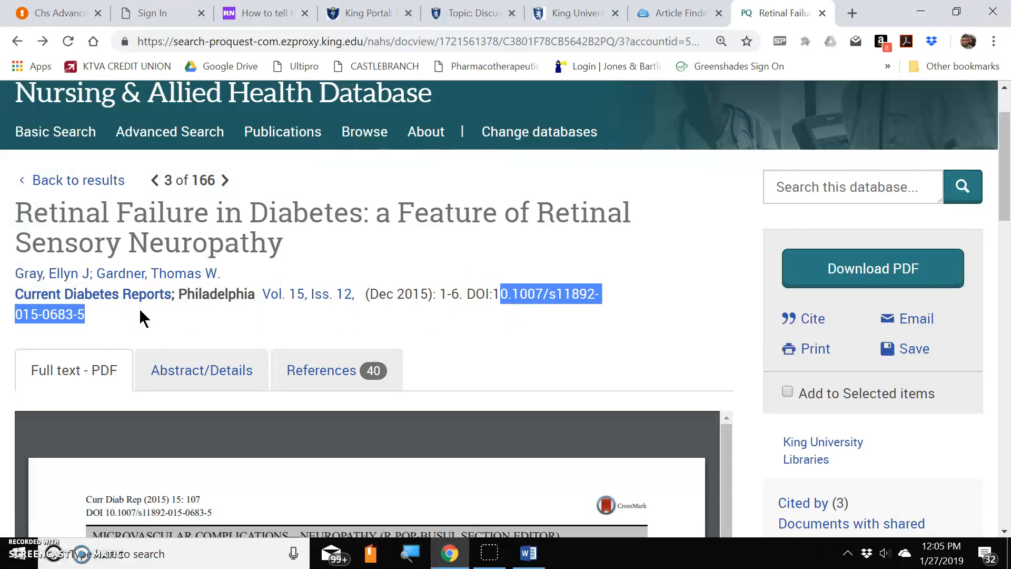
left_click(817, 319)
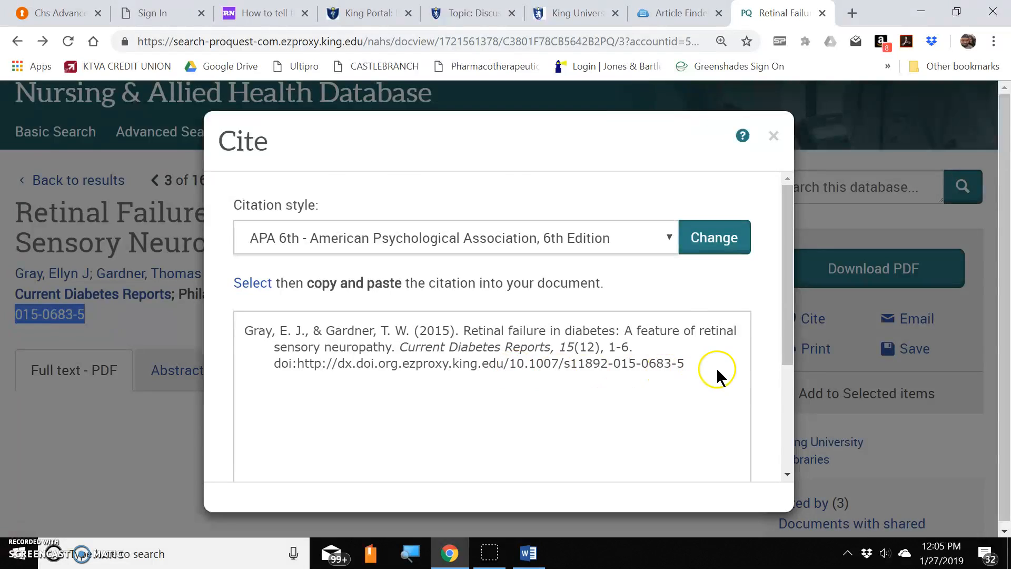
key("alt+Tab")
key("ctrl+v")
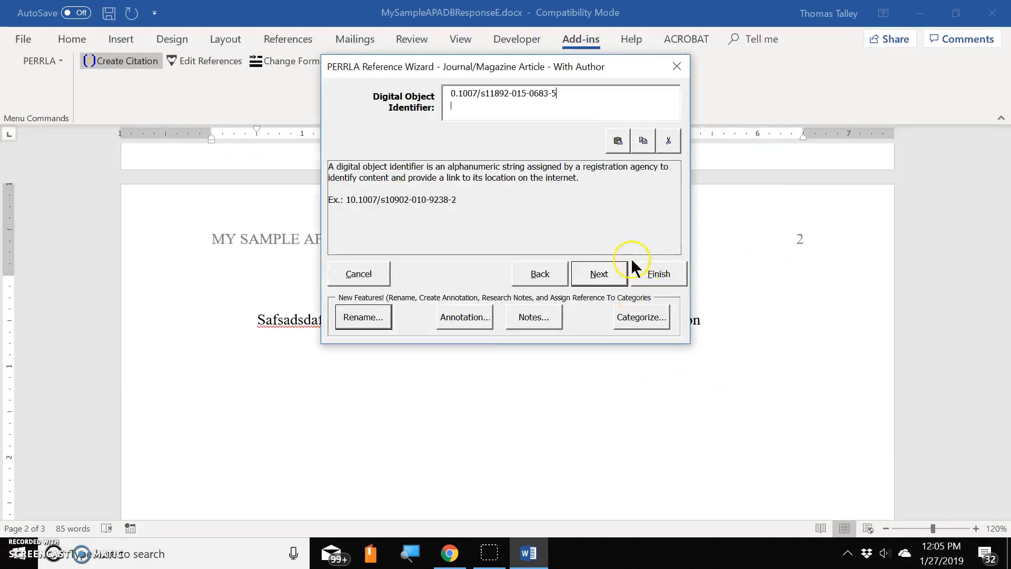
- Finish the journal reference and insert its in-text citation as a direct quote from page 5
left_click(600, 276)
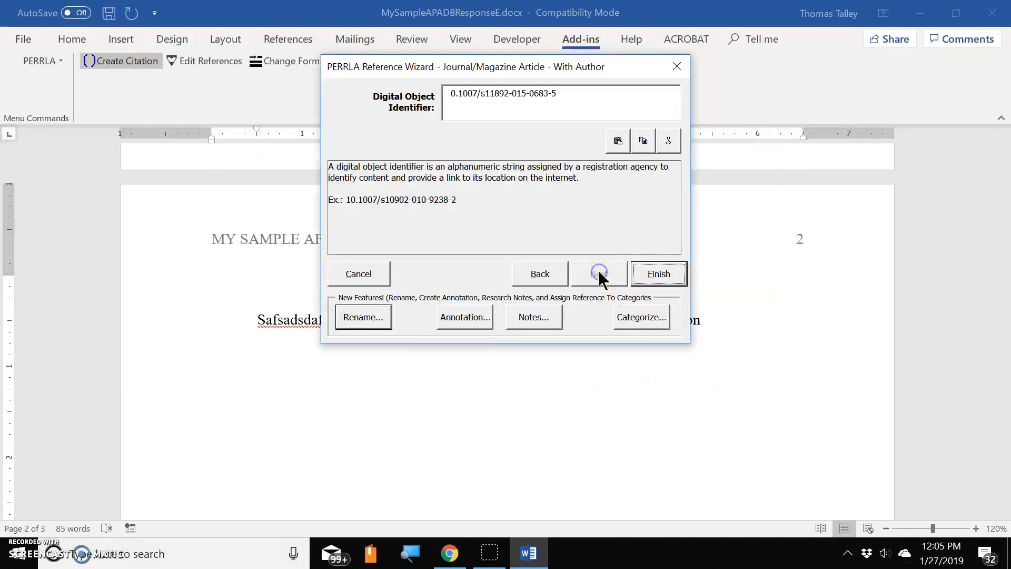
left_click(648, 278)
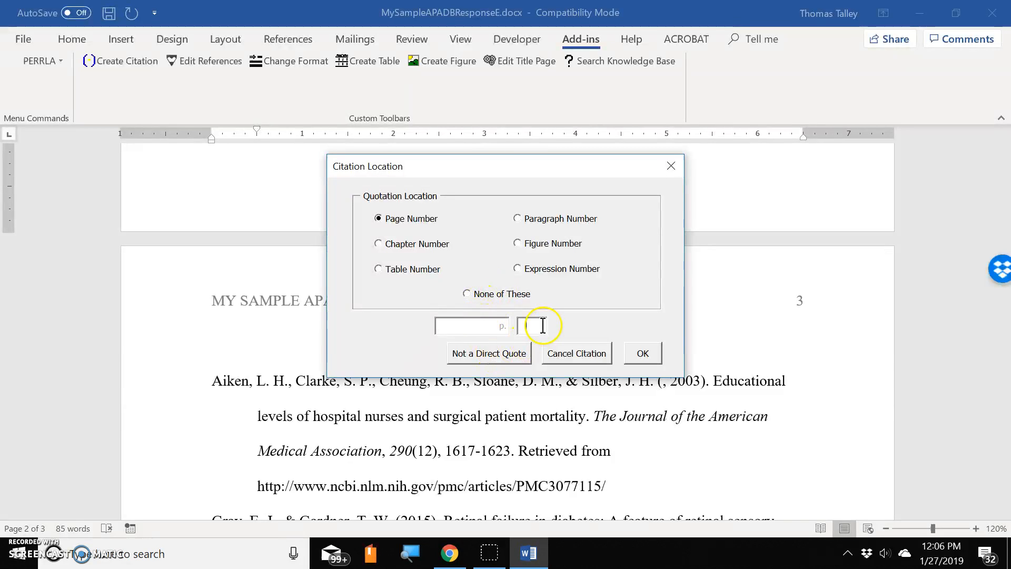
key("Return")
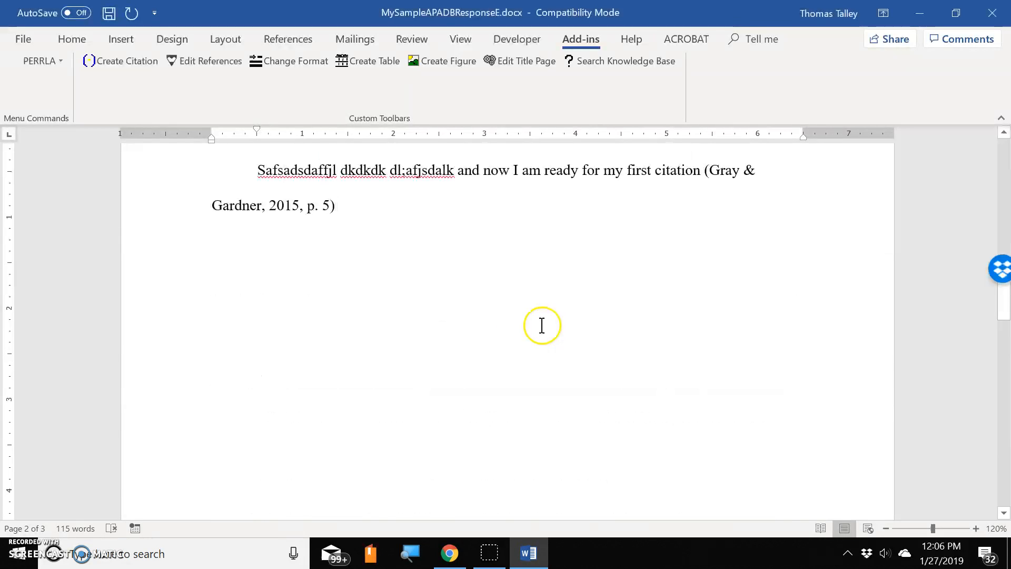
- Leave blank lines below the first citation and add three filler lines reading "D;jfjsa", "Flksfjl" and "Dsa;fjas"
scroll(526, 332, "up", 1)
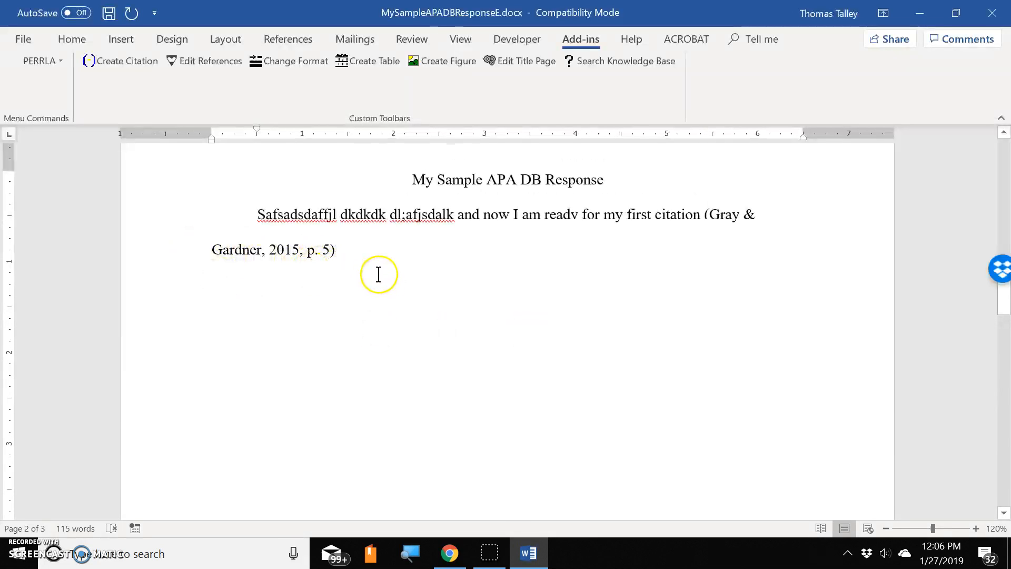
scroll(373, 285, "down", 10)
scroll(390, 319, "down", 6)
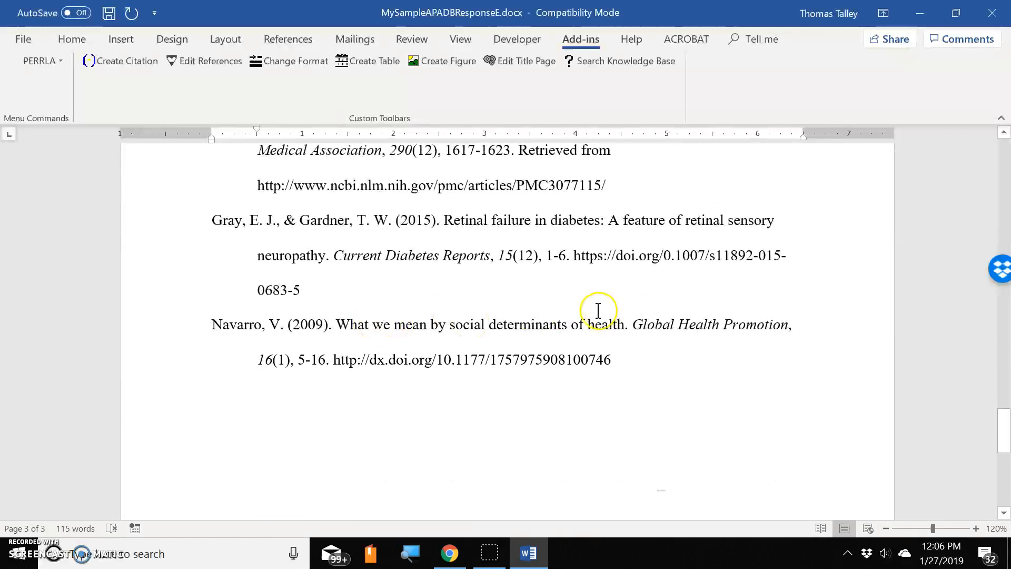
scroll(599, 311, "up", 10)
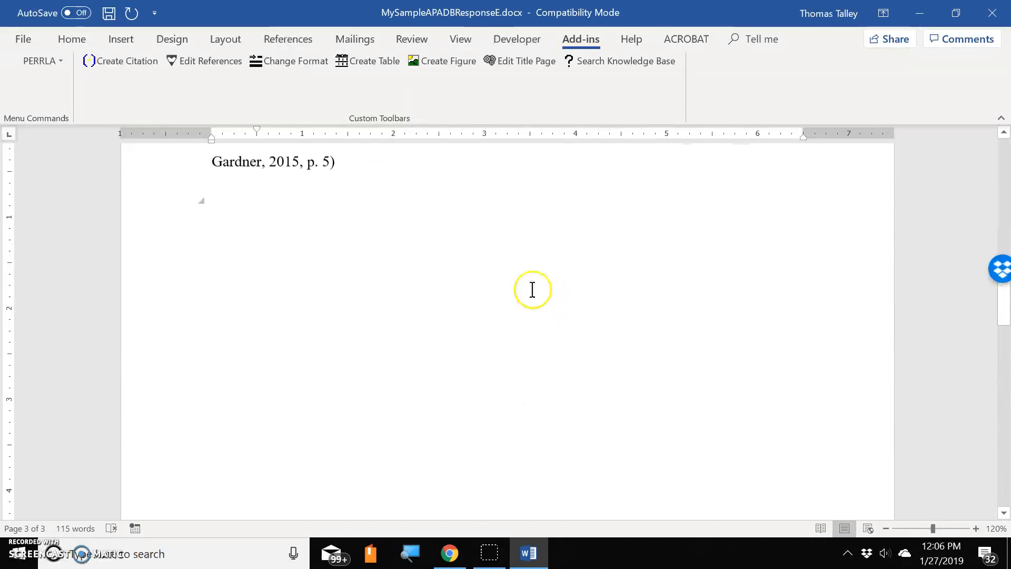
scroll(527, 285, "up", 3)
key("Return")
key("Return")
key("Return")
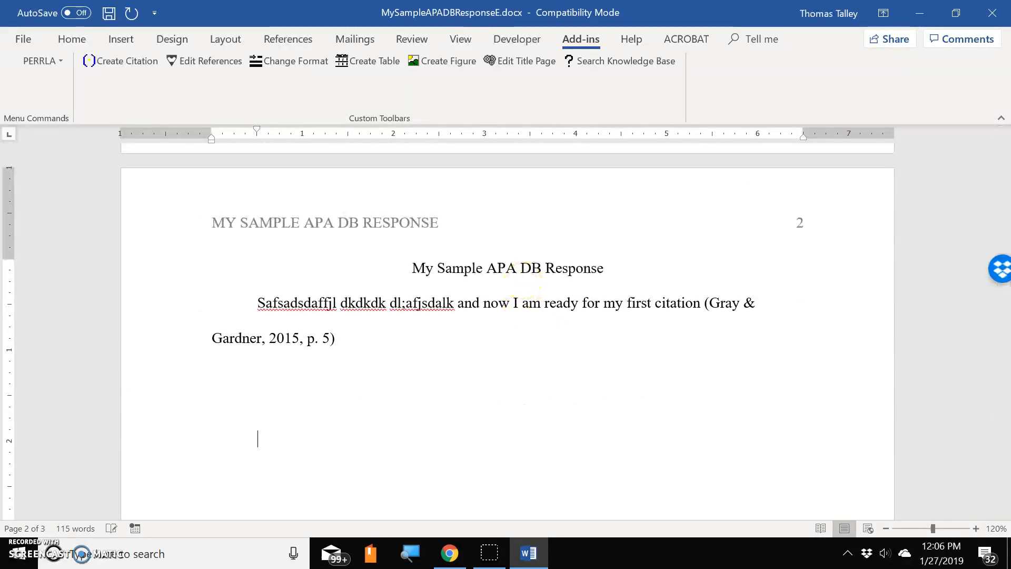
type("flks")
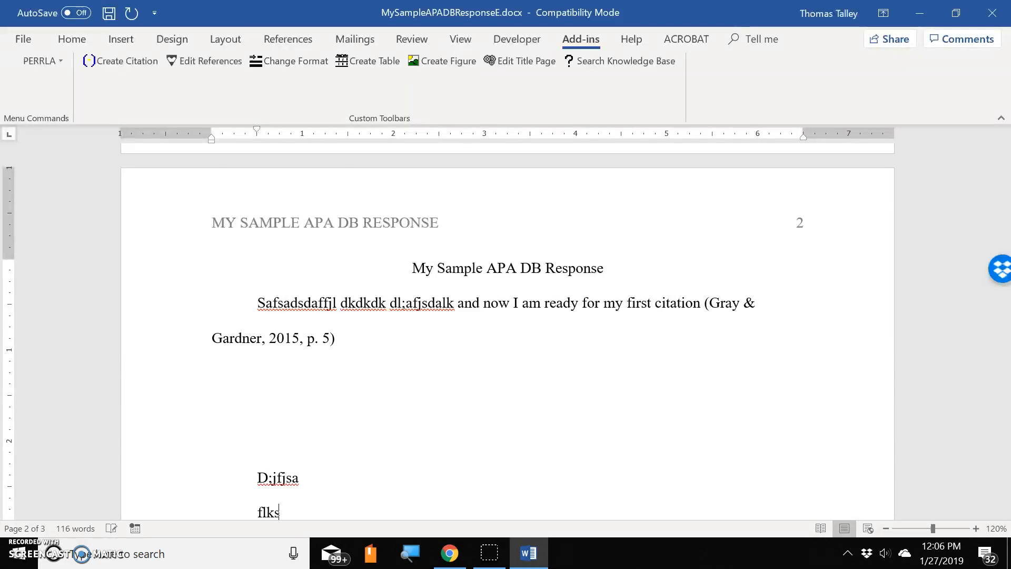
type("fjl")
key("Return")
type("Dsa;fjas")
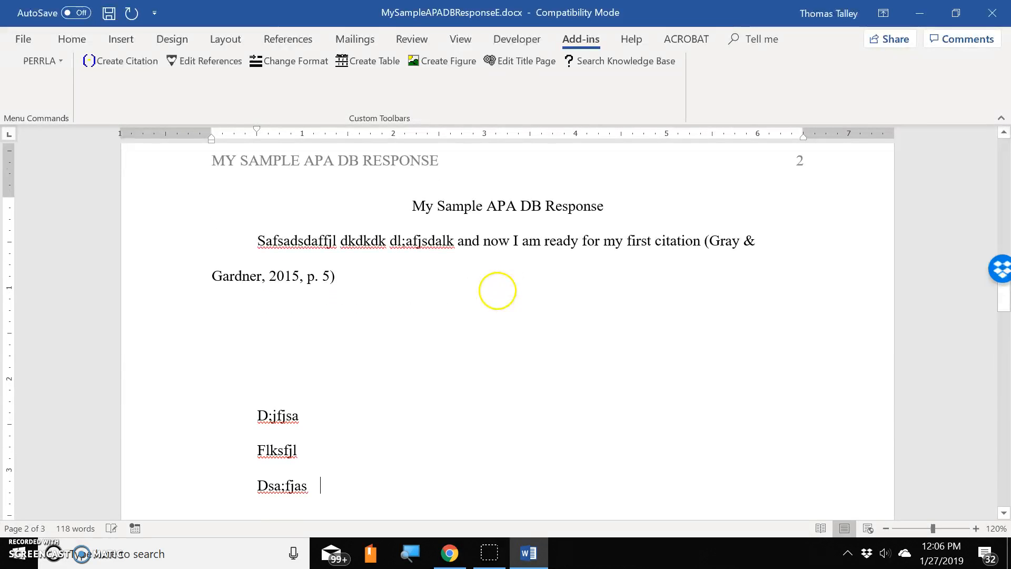
- Cite the paper's existing 2015 retinal failure reference after the last filler line, marking it as not a direct quote
left_click(122, 65)
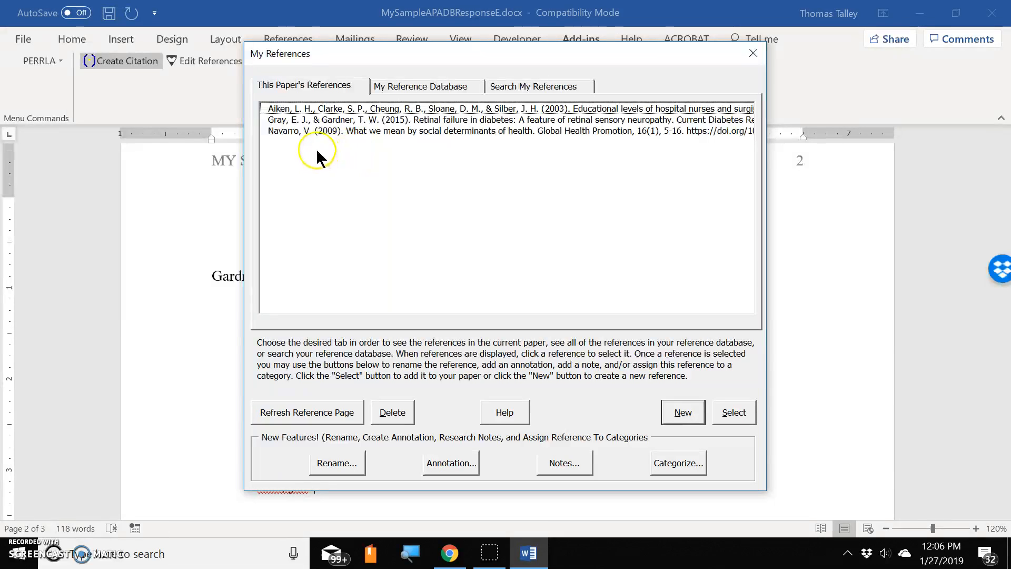
left_click(304, 120)
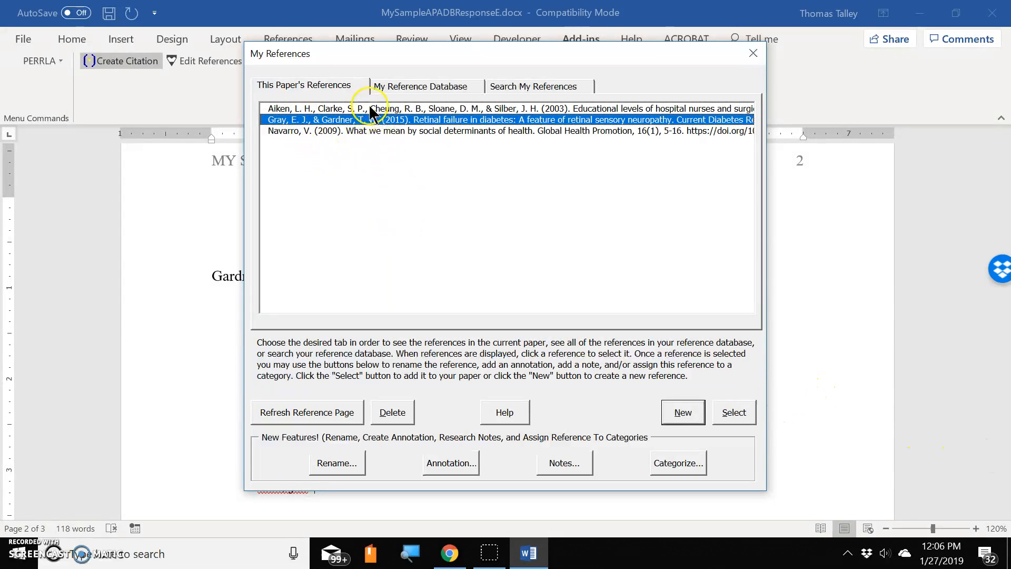
double_click(375, 125)
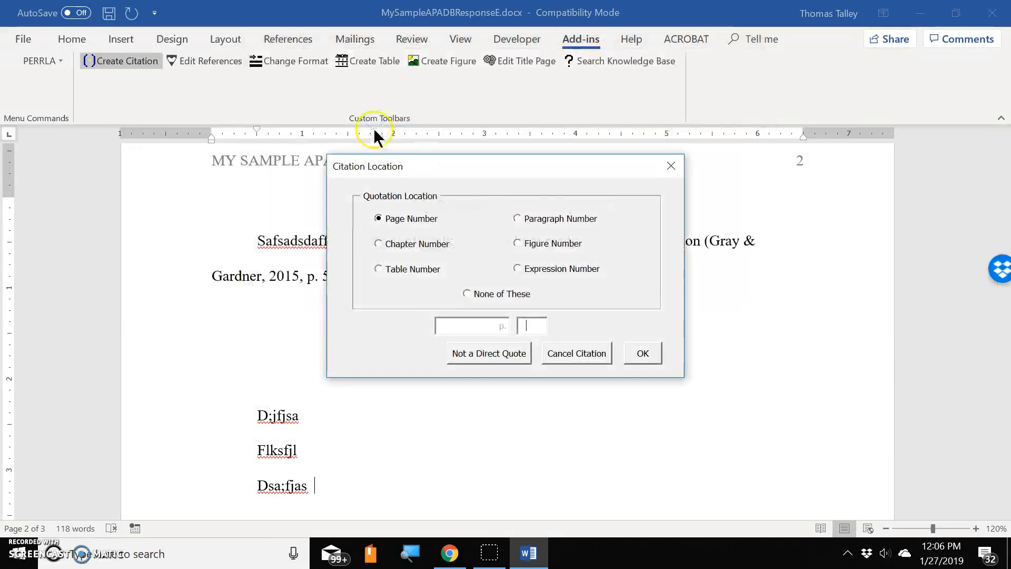
left_click(512, 355)
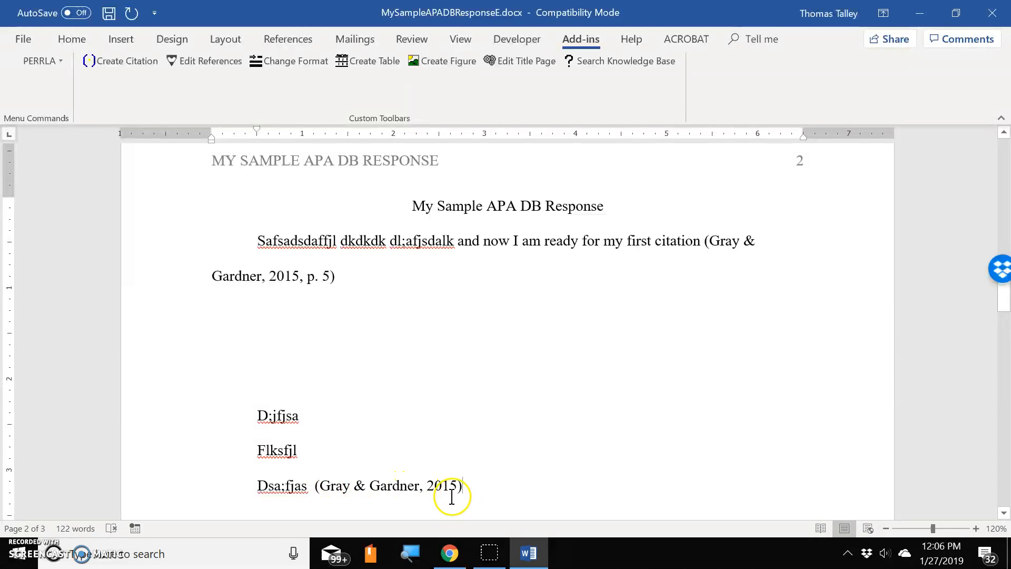
- Examine the References page entries and review the whole document's title page, body and reference layout at a reduced zoom
scroll(511, 468, "down", 5)
scroll(511, 468, "down", 10)
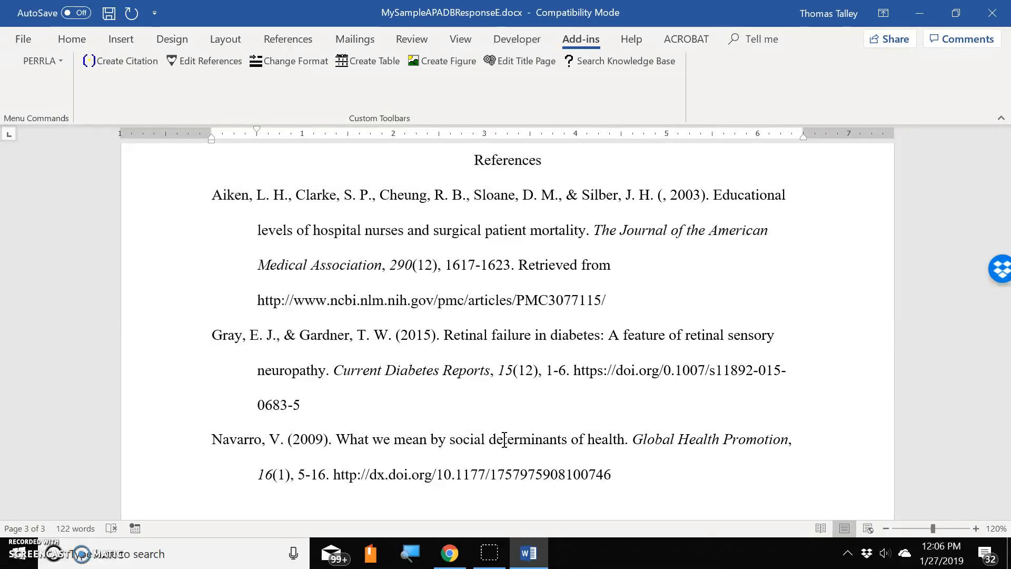
scroll(543, 425, "down", 6, "ctrl")
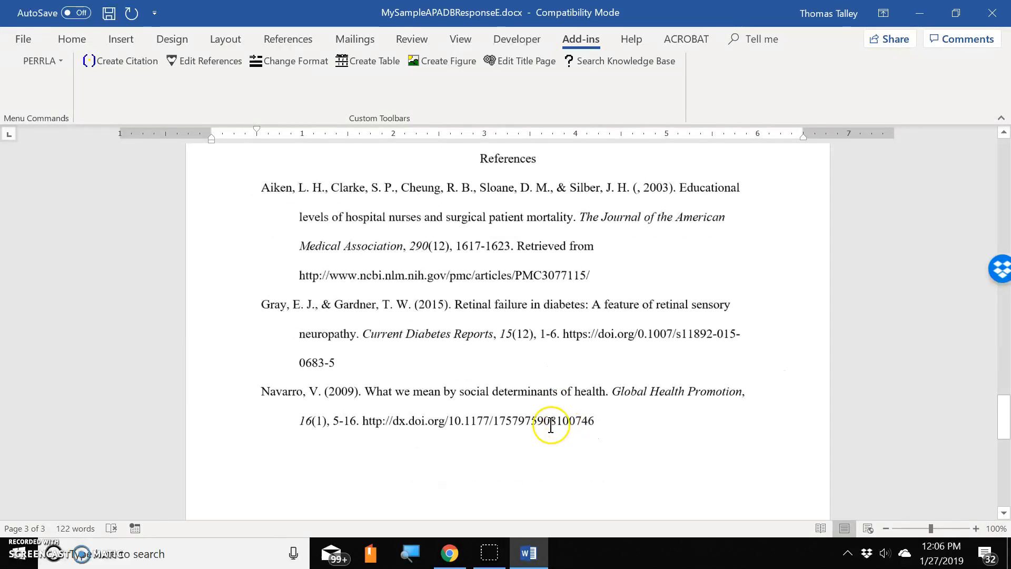
scroll(495, 434, "up", 8)
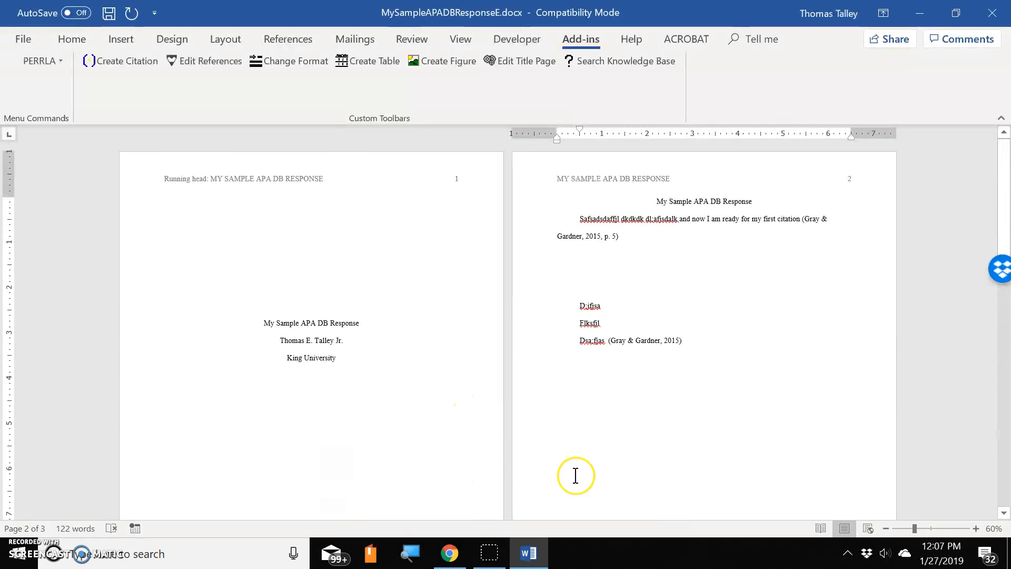
scroll(712, 349, "down", 2)
scroll(712, 349, "down", 8)
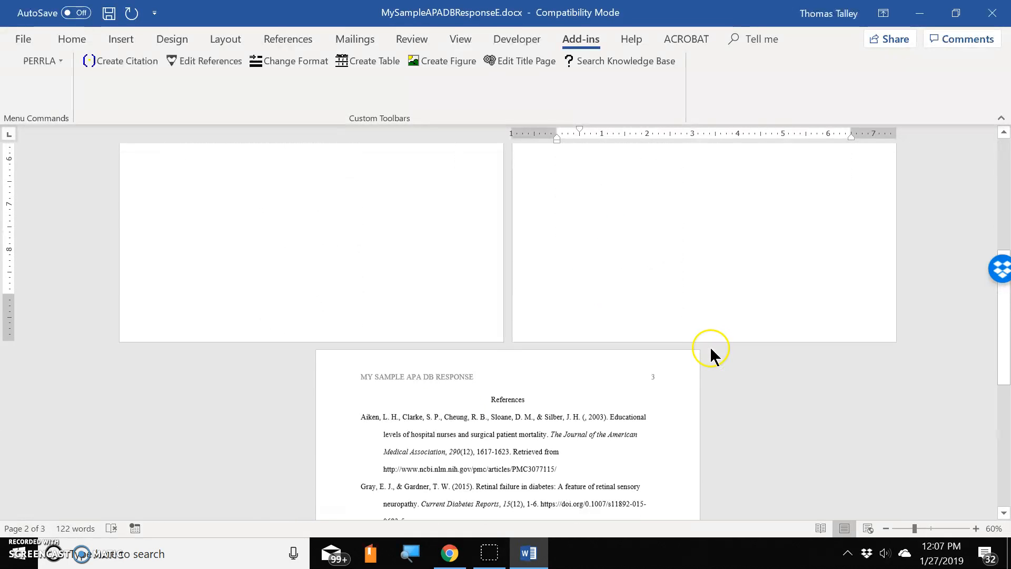
scroll(677, 324, "down", 1)
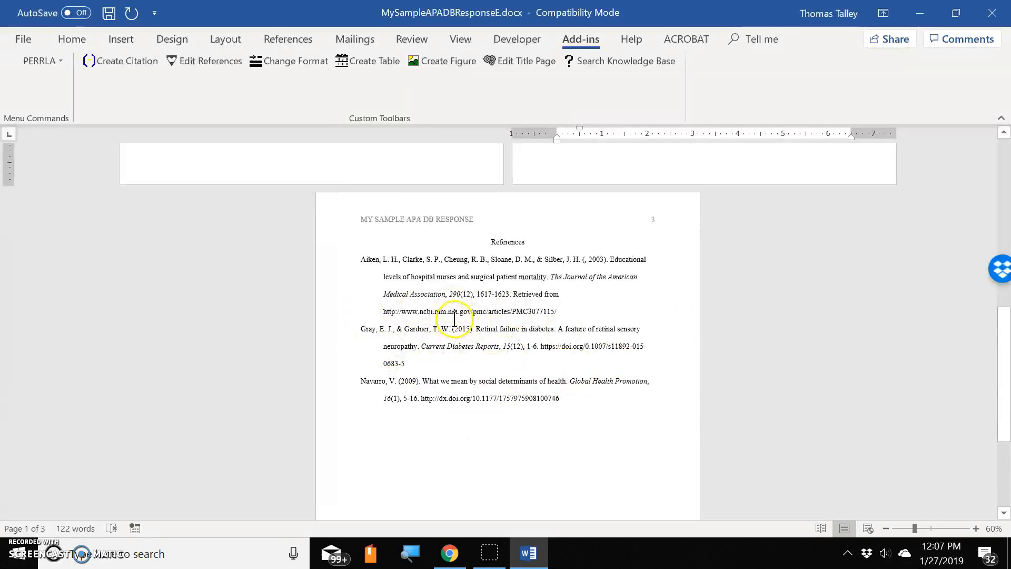
scroll(469, 316, "up", 5)
scroll(477, 305, "down", 2)
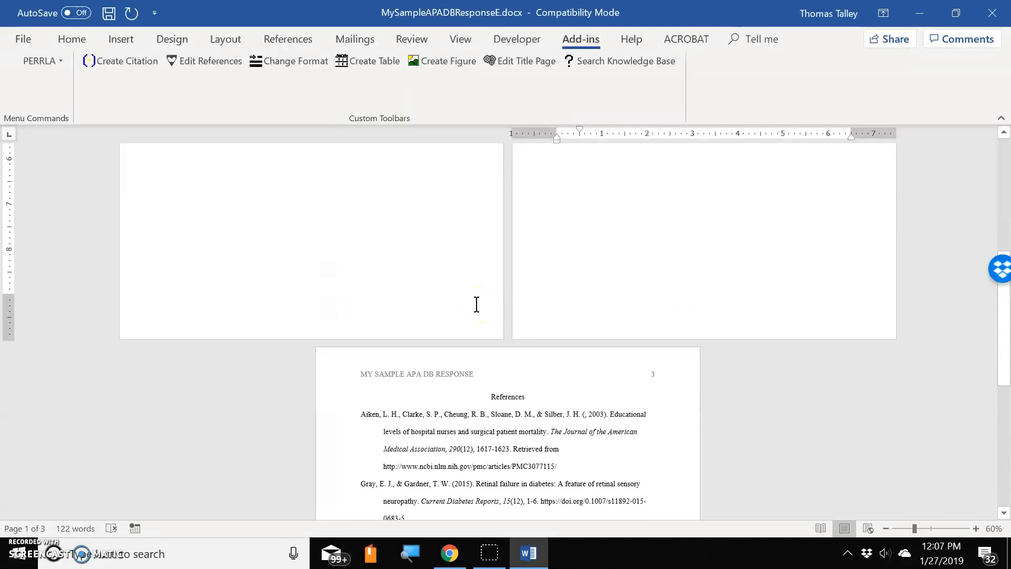
scroll(476, 305, "down", 4)
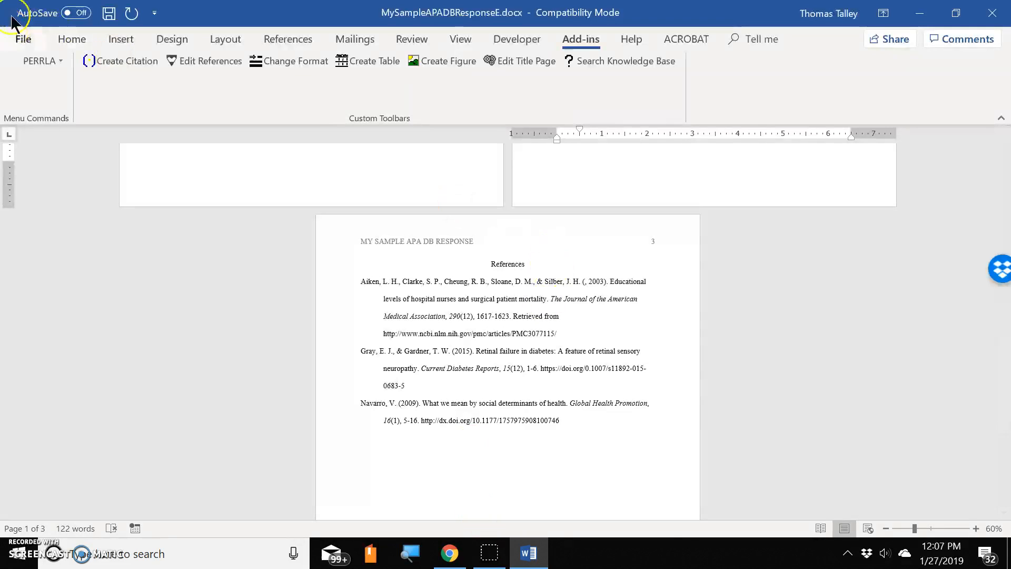
- Start saving the document to a chosen location and browse the available folders for a destination
left_click(27, 38)
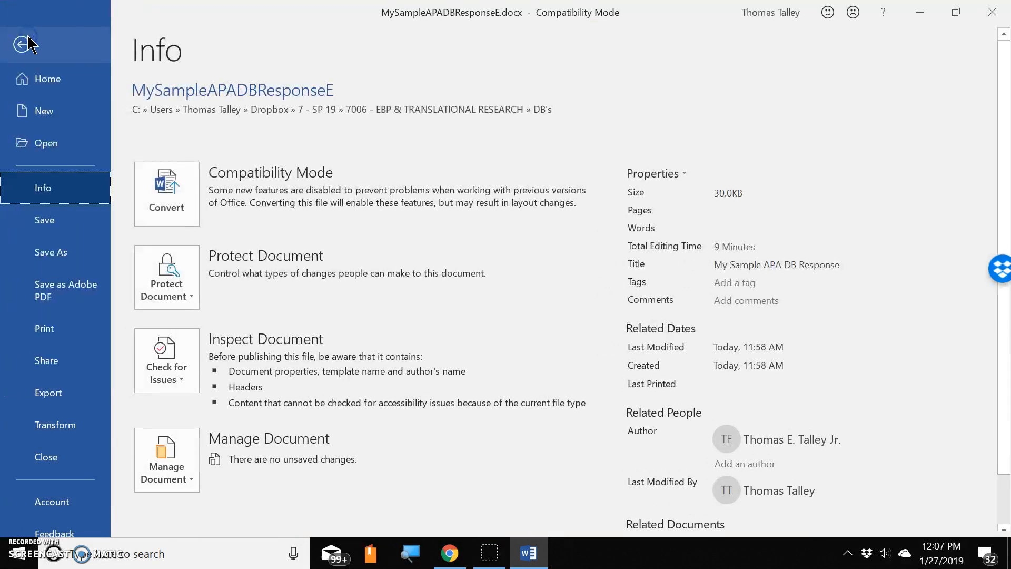
left_click(67, 254)
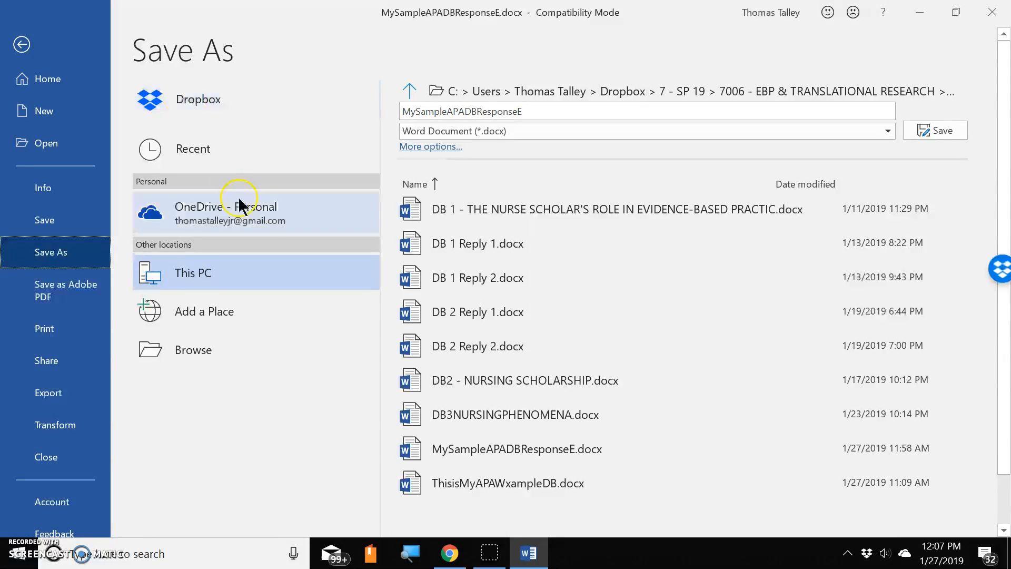
left_click(202, 350)
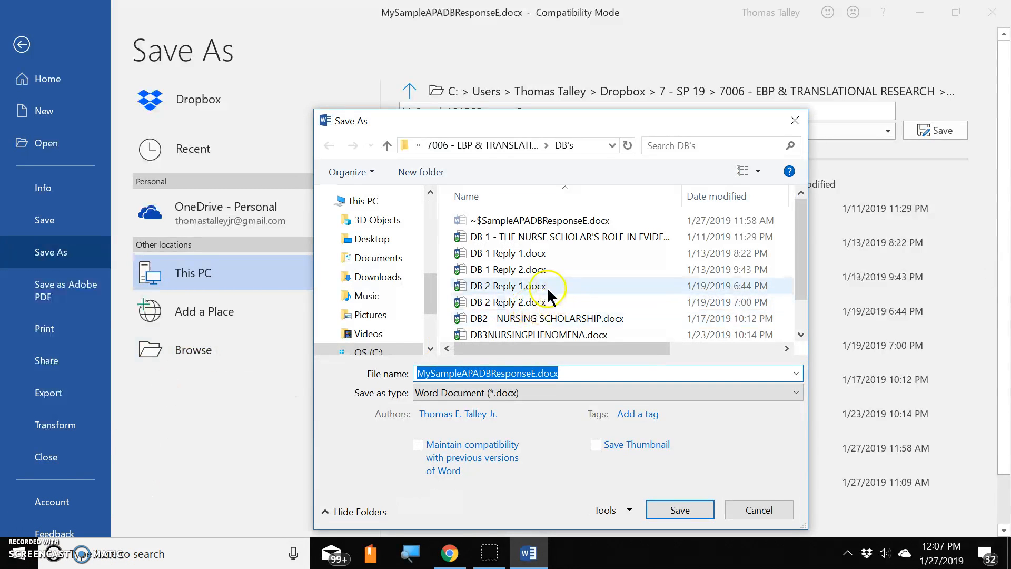
left_click_drag(432, 286, 418, 204)
scroll(431, 245, "down", 1)
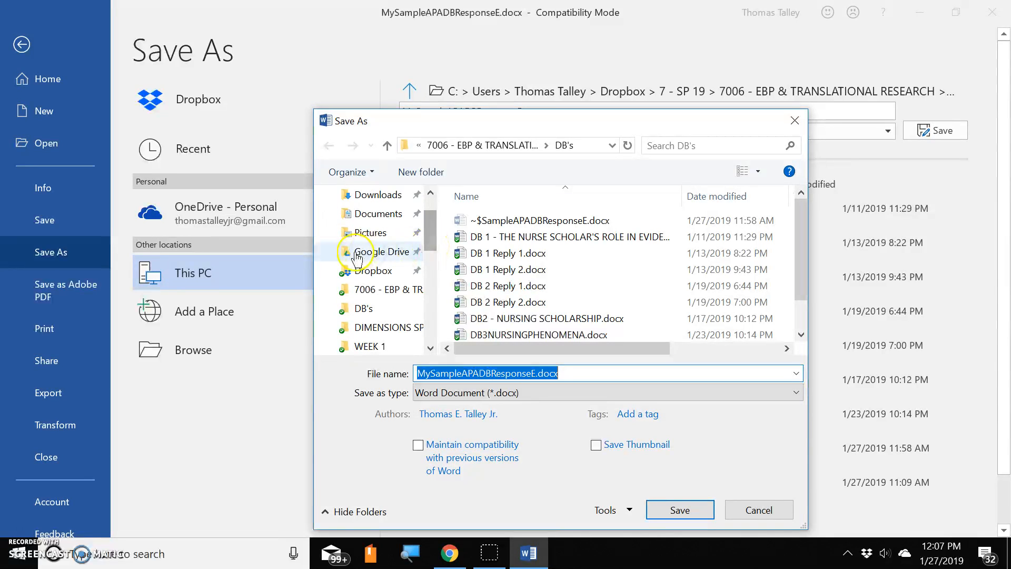